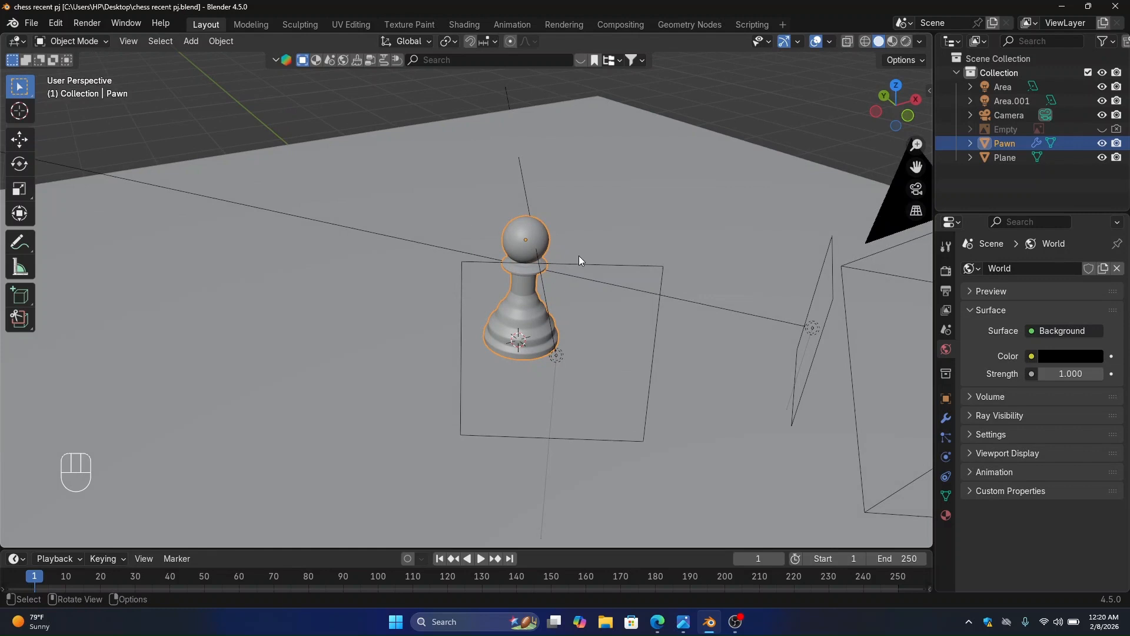
Add a spot light and raise it along the Z axis above the pawn.
{"action": "key", "text": "shift+a"}
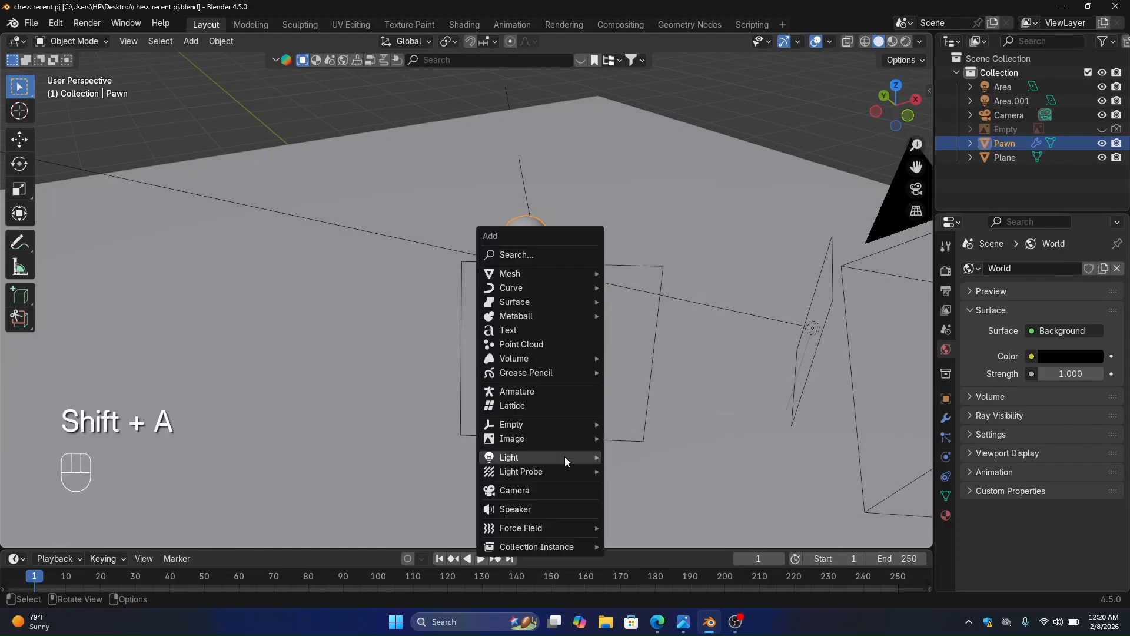
{"action": "mouse_move", "coordinate": [579, 457]}
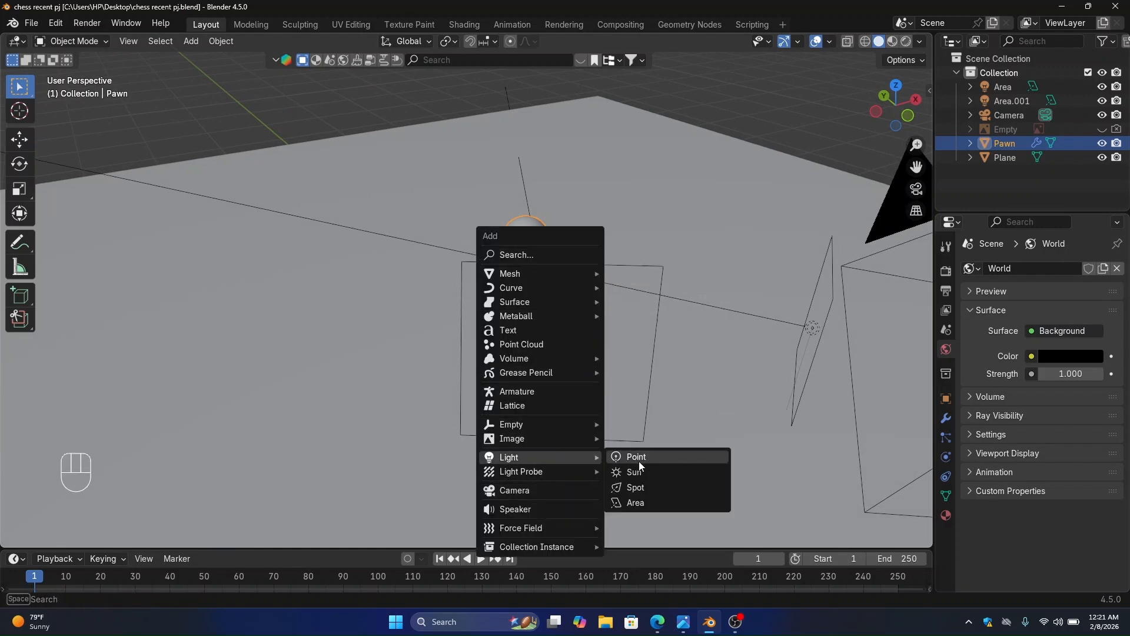
{"action": "left_click", "coordinate": [652, 494]}
{"action": "key", "text": "g"}
{"action": "key", "text": "z"}
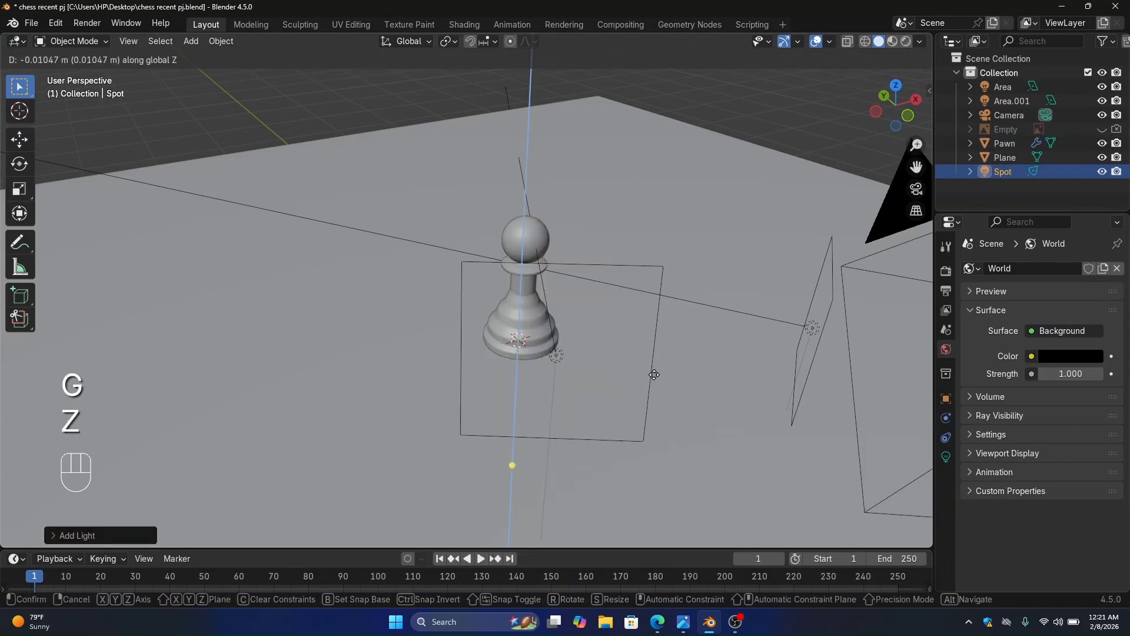
{"action": "left_click", "coordinate": [620, 74]}
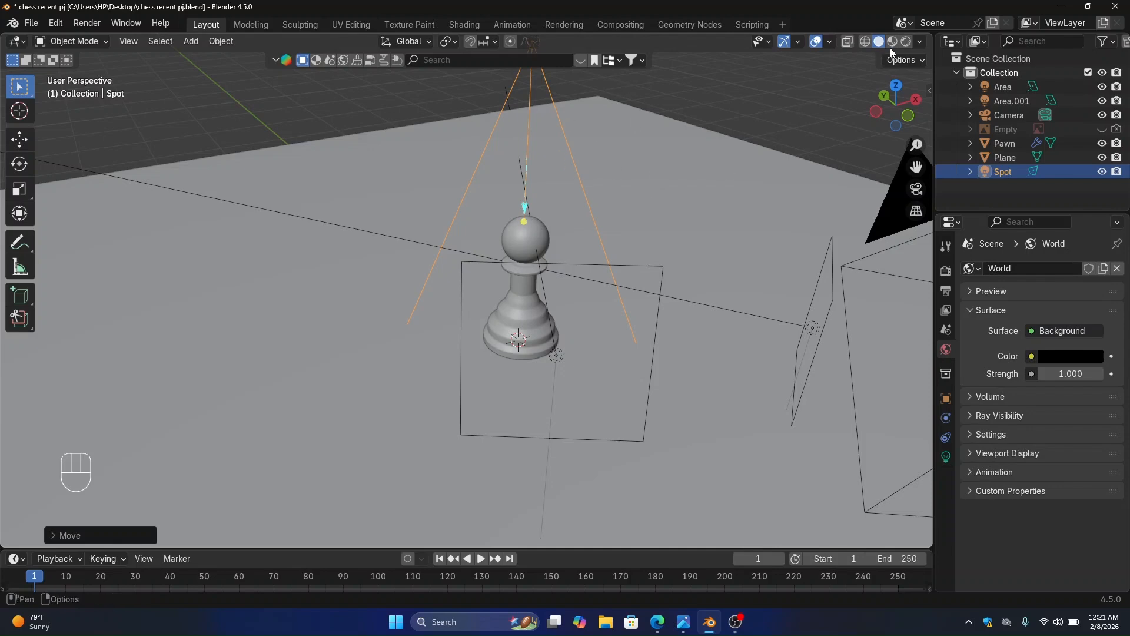
Preview the scene through the camera in rendered shading and raise the spot light further along Z.
{"action": "left_click", "coordinate": [904, 42]}
{"action": "left_click", "coordinate": [921, 189]}
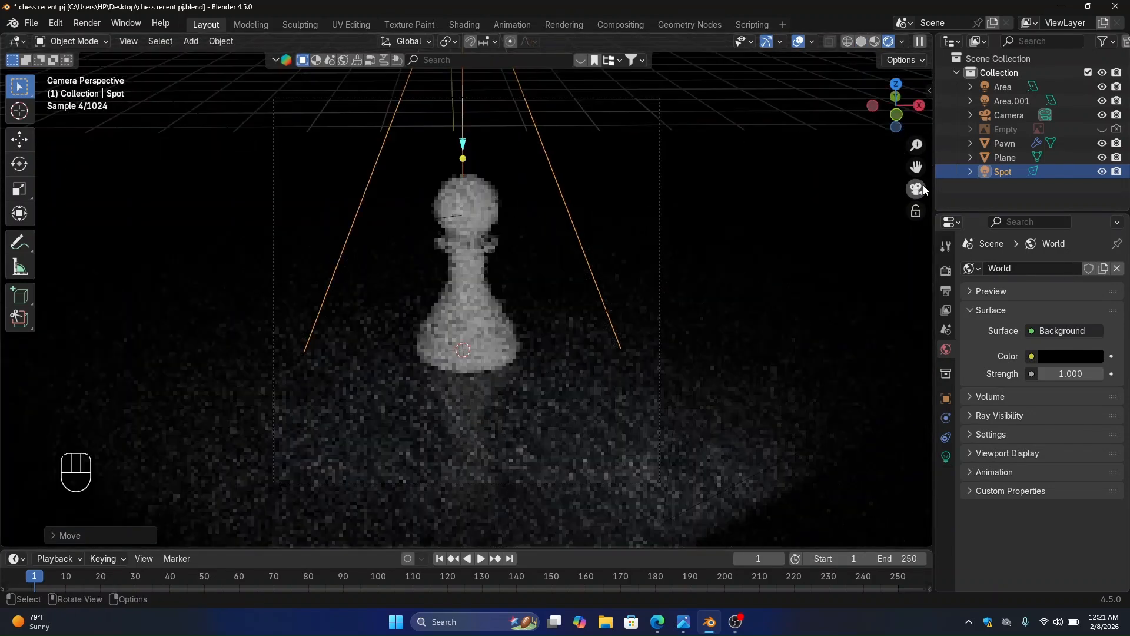
{"action": "key", "text": "g"}
{"action": "key", "text": "x"}
{"action": "key", "text": "z"}
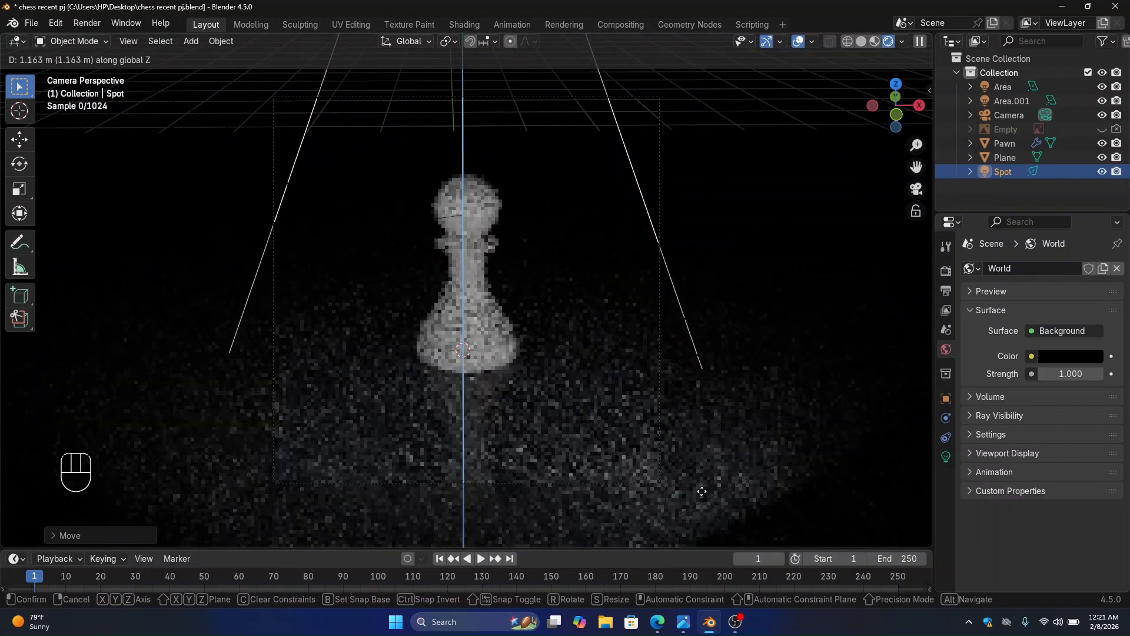
{"action": "left_click", "coordinate": [705, 542]}
Return to solid shading and delete the spot light above the pawn.
{"action": "left_click", "coordinate": [862, 43]}
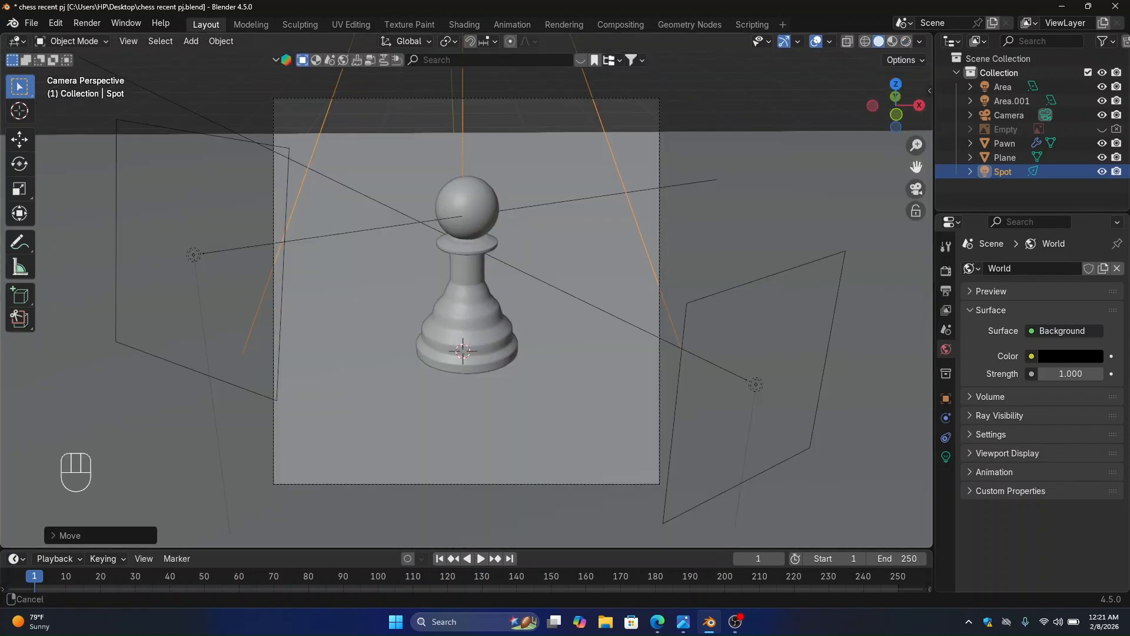
{"action": "scroll", "coordinate": [756, 189], "scroll_direction": "up", "scroll_amount": 8}
{"action": "scroll", "coordinate": [684, 186], "scroll_direction": "down", "scroll_amount": 12}
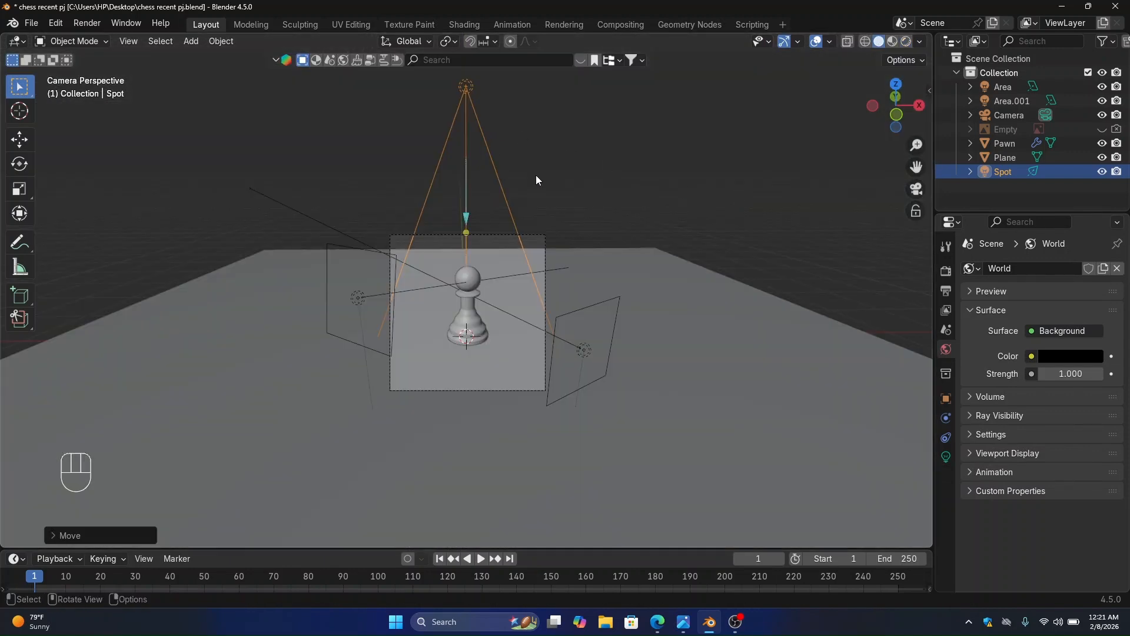
{"action": "key", "text": "x"}
Add an area light and raise it along the Z axis above the pawn.
{"action": "key", "text": "shift+a"}
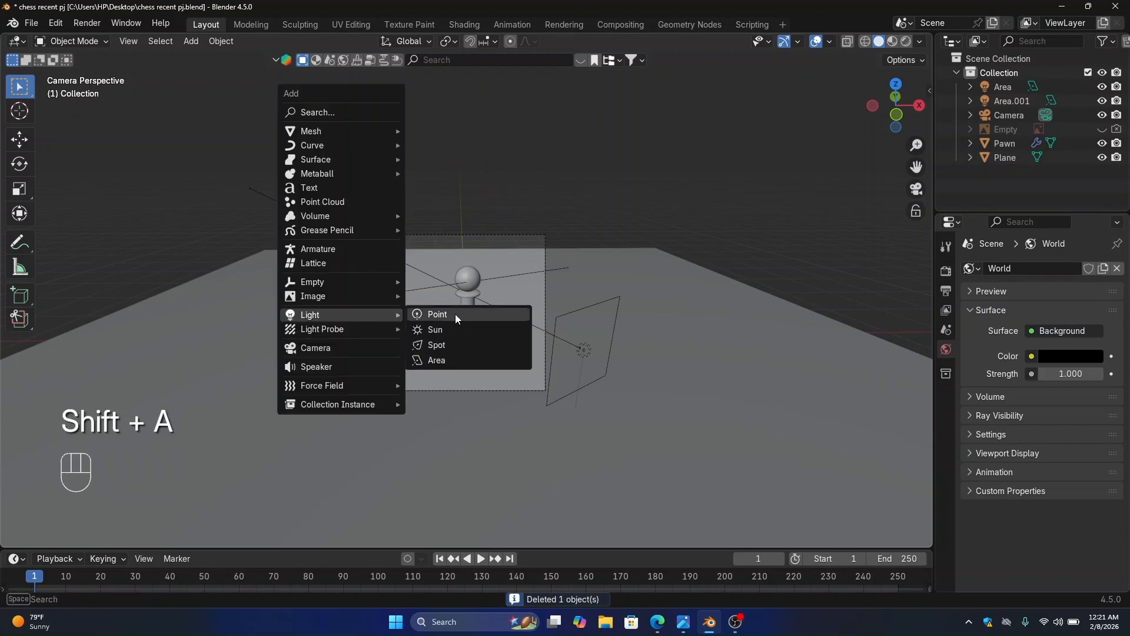
{"action": "left_click", "coordinate": [441, 360]}
{"action": "key", "text": "g"}
{"action": "key", "text": "z"}
{"action": "left_click", "coordinate": [549, 234]}
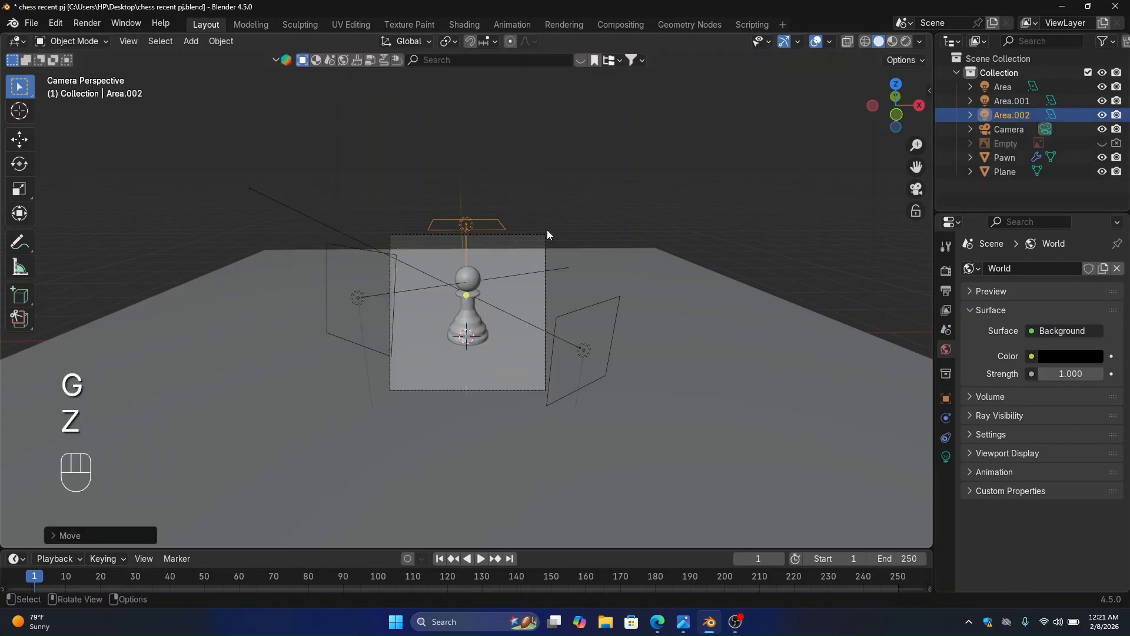
Rotate the new area light 90 degrees around the X axis.
{"action": "type", "text": "rx"}
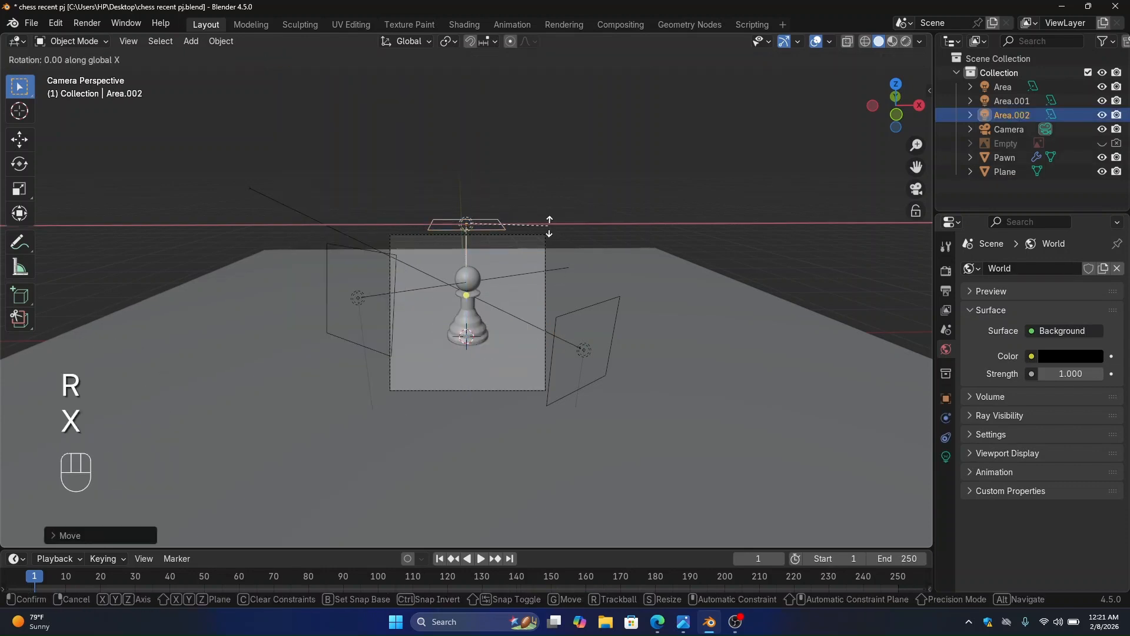
{"action": "type", "text": "90"}
{"action": "left_click", "coordinate": [549, 226]}
Move the new area light along the Y axis away from the pawn, towards the camera.
{"action": "middle_click_drag", "start_coordinate": [549, 226], "coordinate": [686, 303]}
{"action": "scroll", "coordinate": [686, 302], "scroll_direction": "up", "scroll_amount": 2}
{"action": "key", "text": "g"}
{"action": "key", "text": "y"}
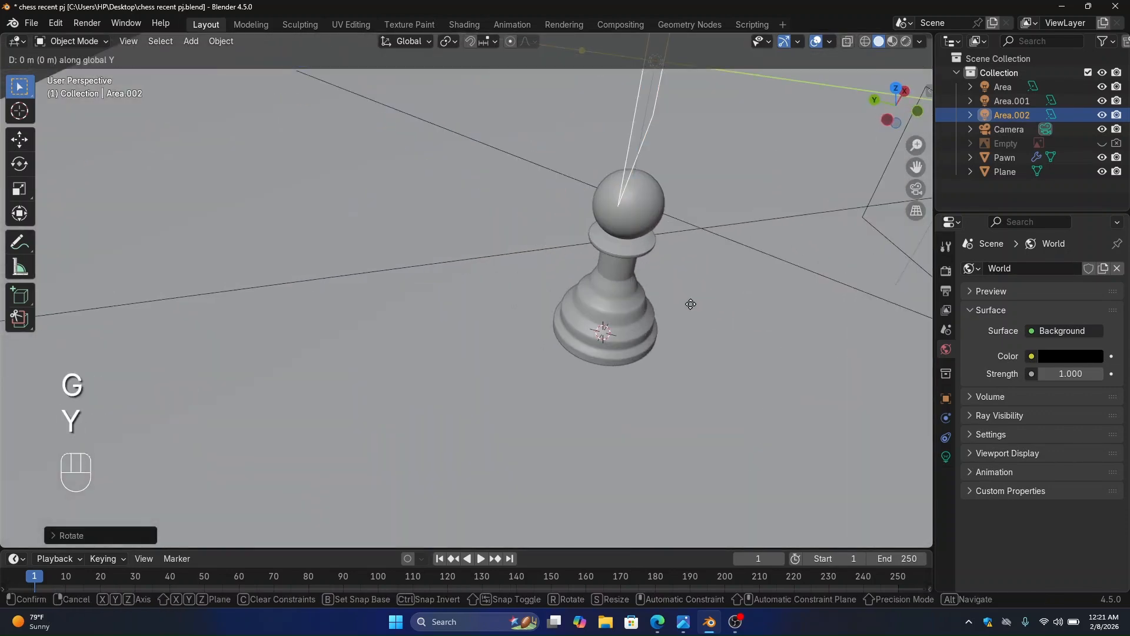
{"action": "left_click", "coordinate": [786, 302]}
{"action": "scroll", "coordinate": [732, 309], "scroll_direction": "down", "scroll_amount": 6}
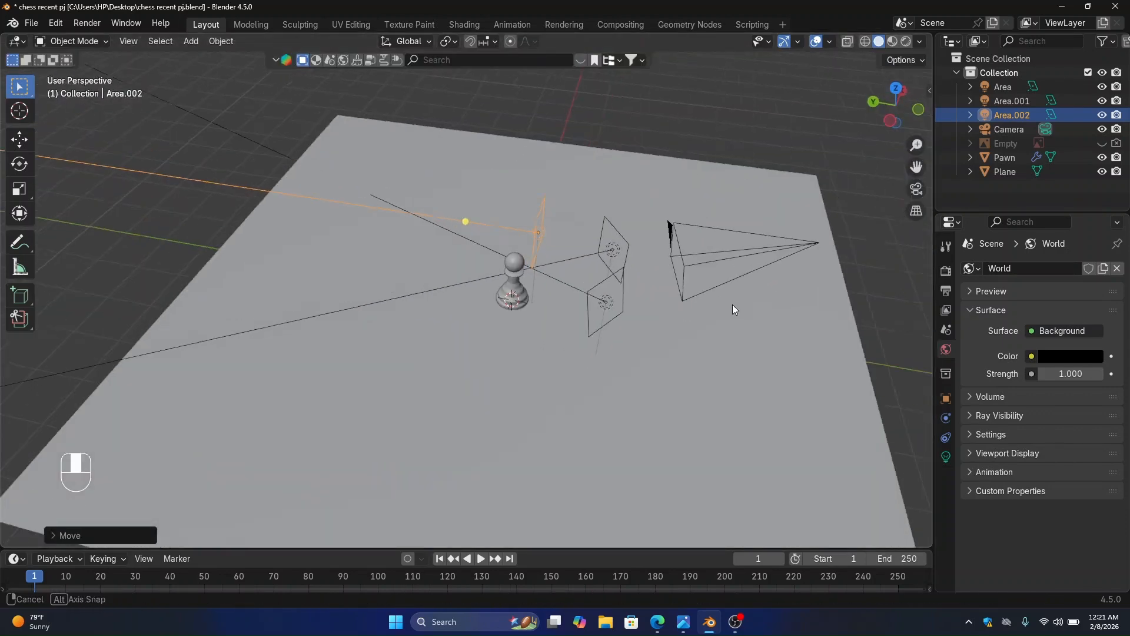
{"action": "middle_click_drag", "start_coordinate": [732, 305], "coordinate": [733, 292]}
{"action": "key", "text": "g"}
{"action": "key", "text": "x"}
{"action": "key", "text": "y"}
{"action": "left_click", "coordinate": [806, 292]}
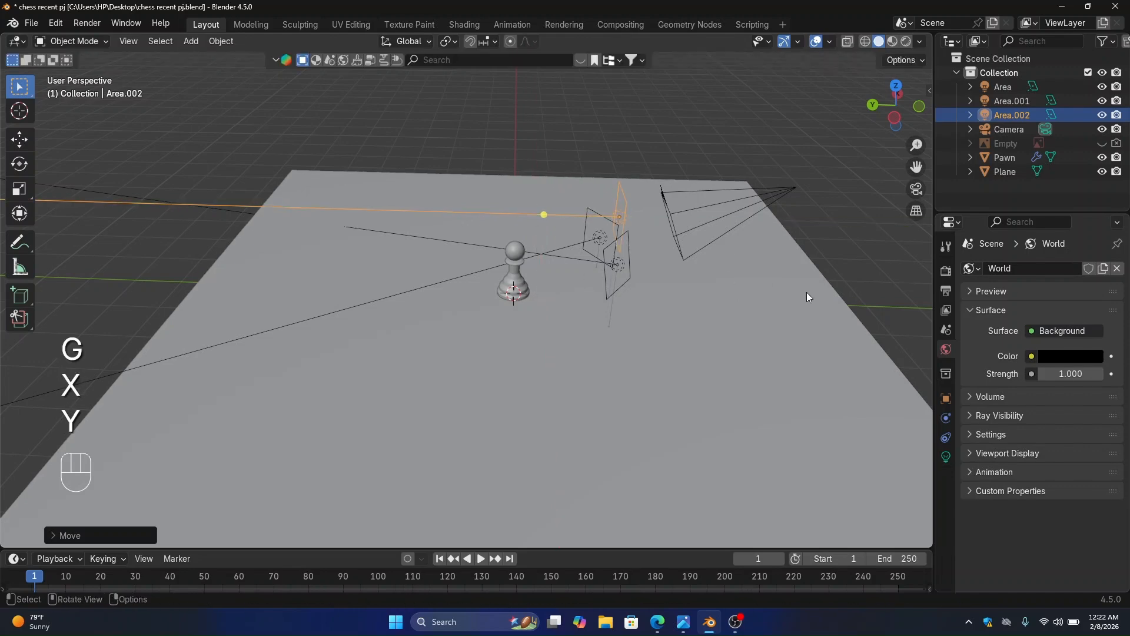
Lower the new area light along the Z axis to the level of the other two area lights.
{"action": "key", "text": "g"}
{"action": "key", "text": "z"}
{"action": "left_click", "coordinate": [763, 312]}
{"action": "scroll", "coordinate": [765, 316], "scroll_direction": "down", "scroll_amount": 3}
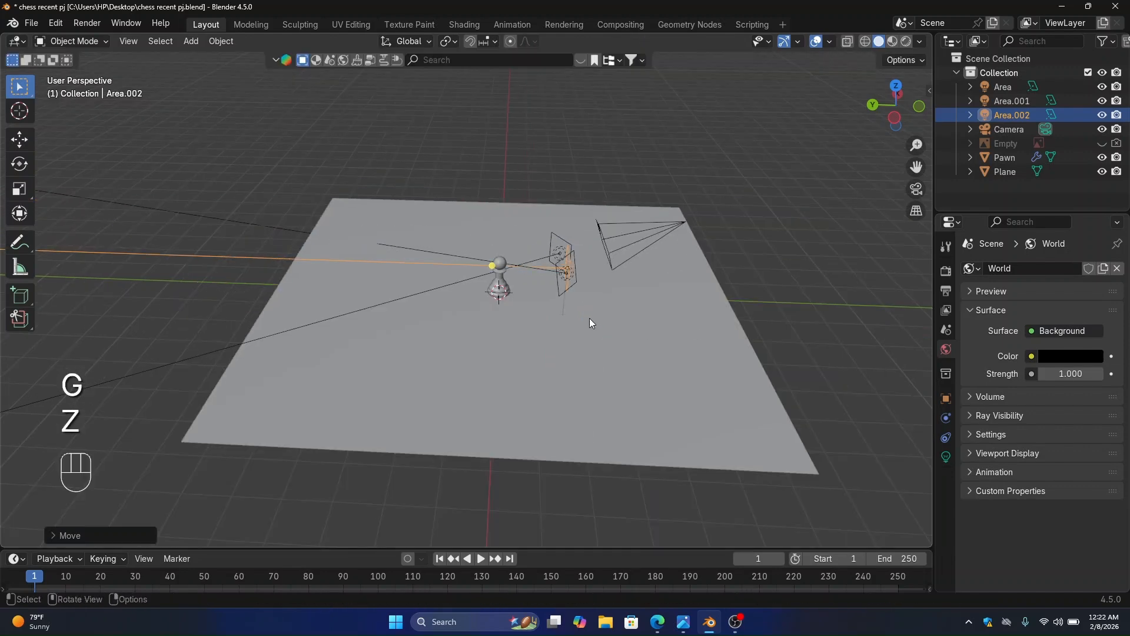
Preview the lit pawn through the camera in rendered shading with overlays and gizmos hidden.
{"action": "left_click", "coordinate": [625, 364]}
{"action": "middle_click_drag", "start_coordinate": [625, 363], "coordinate": [565, 315]}
{"action": "scroll", "coordinate": [575, 311], "scroll_direction": "up", "scroll_amount": 5}
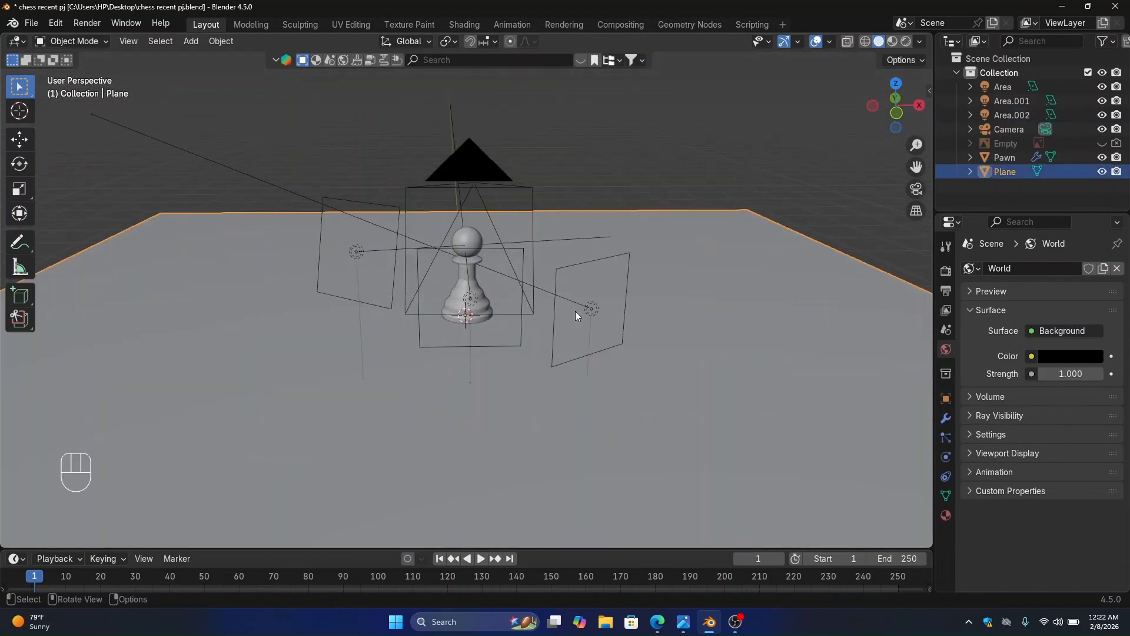
{"action": "left_click", "coordinate": [905, 41]}
{"action": "left_click", "coordinate": [916, 189]}
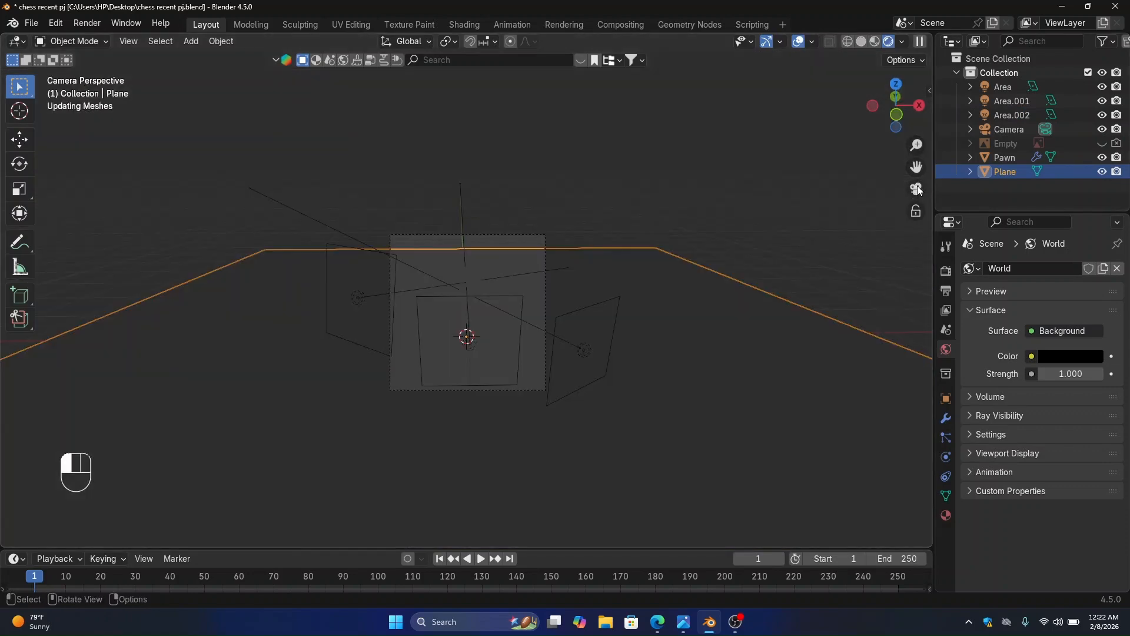
{"action": "scroll", "coordinate": [672, 300], "scroll_direction": "up", "scroll_amount": 3}
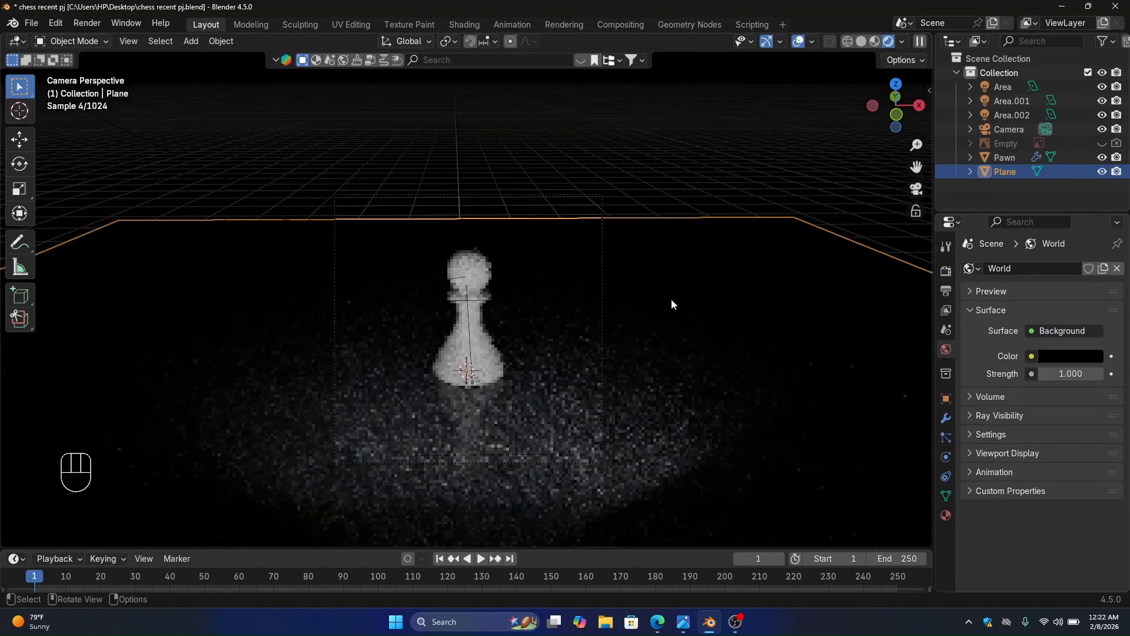
{"action": "left_click", "coordinate": [798, 42]}
{"action": "left_click", "coordinate": [765, 44]}
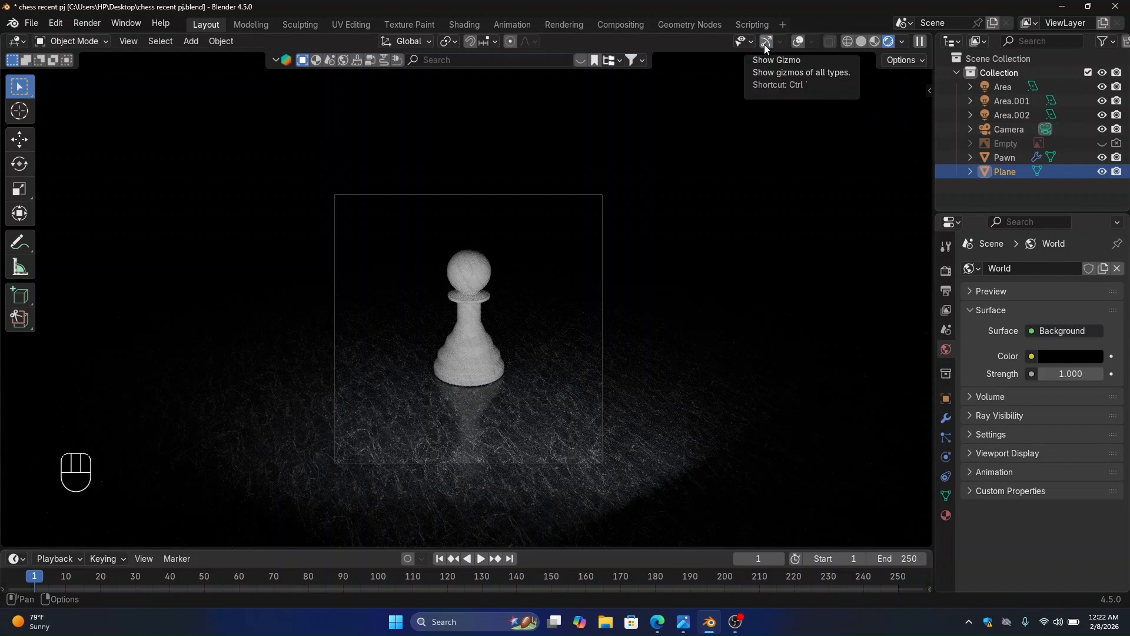
Rename the first area light, Area, to "My 1st light".
{"action": "left_click", "coordinate": [994, 86]}
{"action": "left_click", "coordinate": [945, 454]}
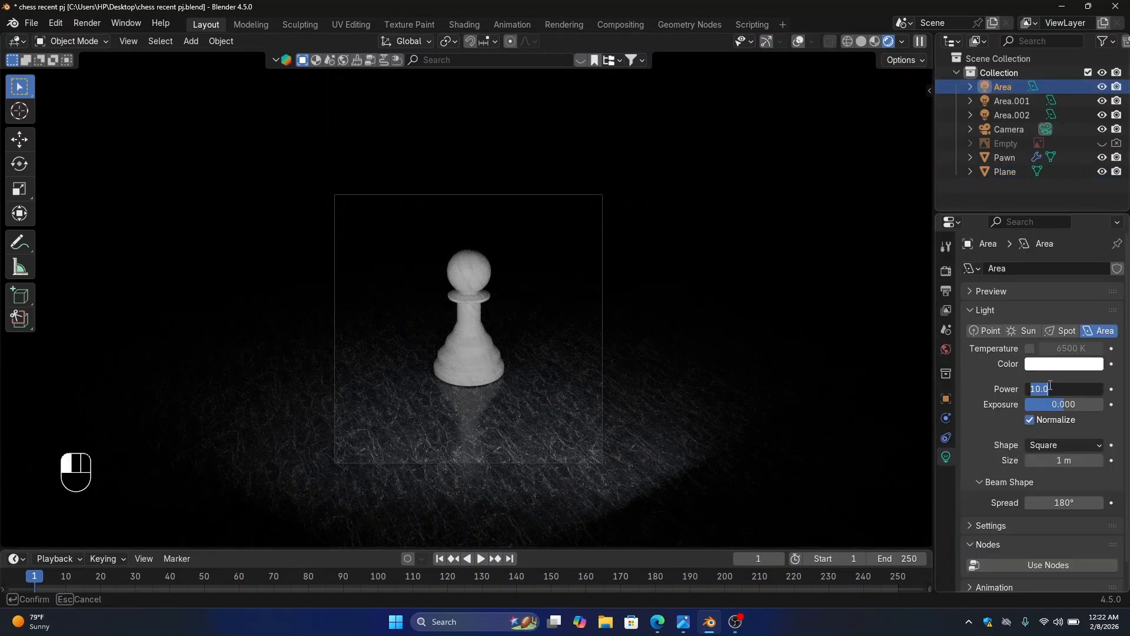
{"action": "right_click", "coordinate": [1008, 85]}
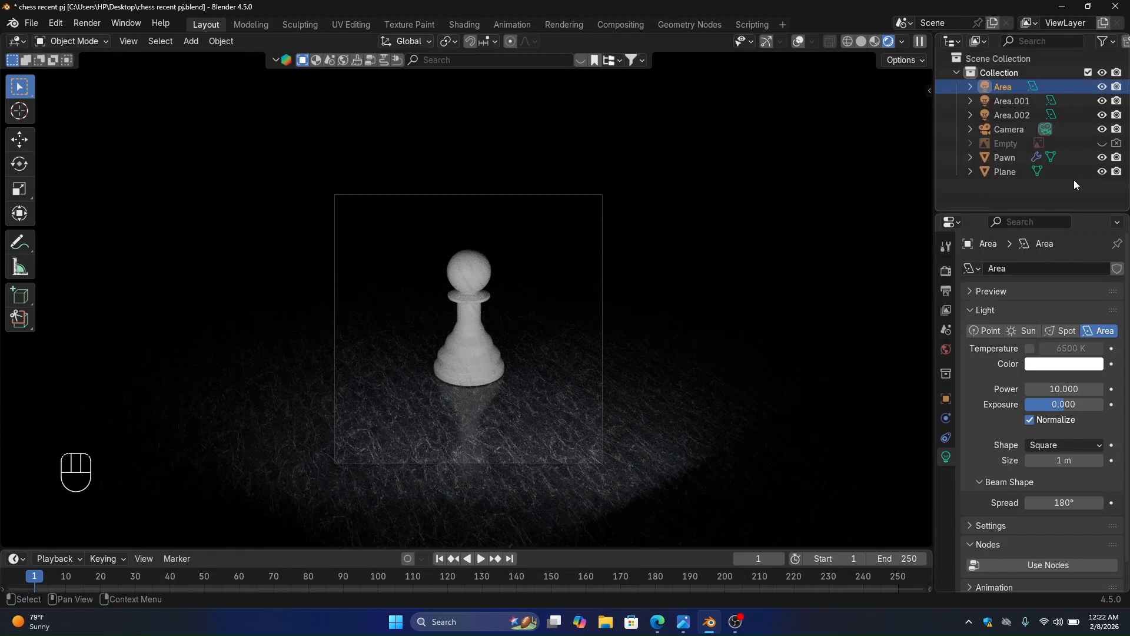
{"action": "double_click", "coordinate": [1004, 87]}
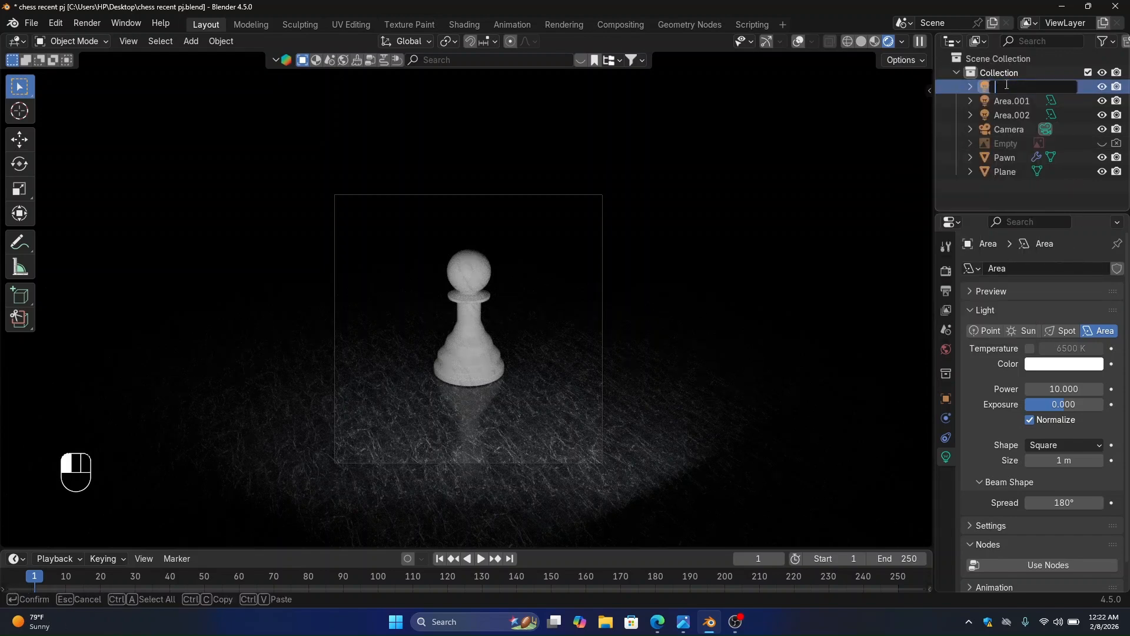
{"action": "type", "text": "My !s"}
{"action": "key", "text": "BackSpace"}
{"action": "key", "text": "Return"}
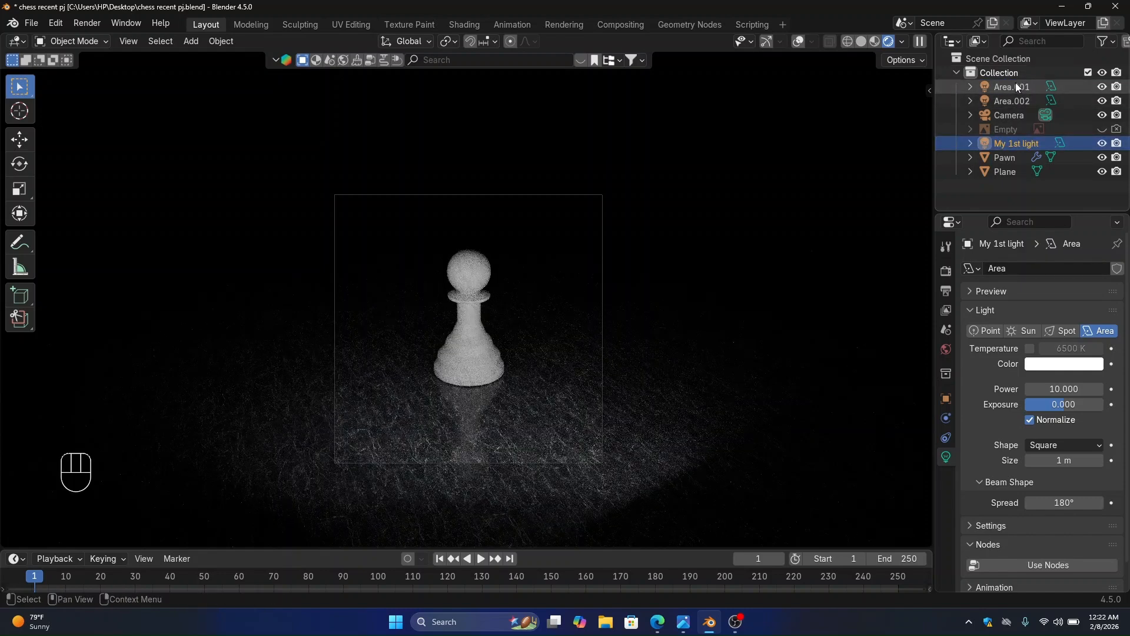
Rename the light Area.001 to "2nd" and Area.002 to "3rd".
{"action": "double_click", "coordinate": [1012, 85]}
{"action": "type", "text": "2nd"}
{"action": "key", "text": "Return"}
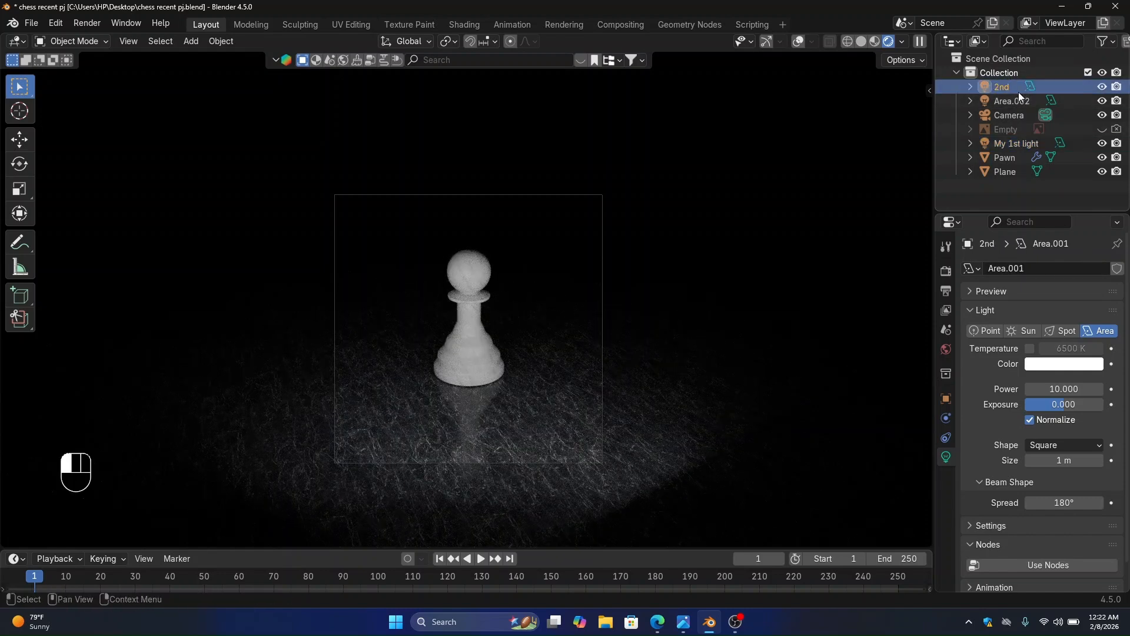
{"action": "double_click", "coordinate": [1018, 101]}
{"action": "type", "text": "3rd"}
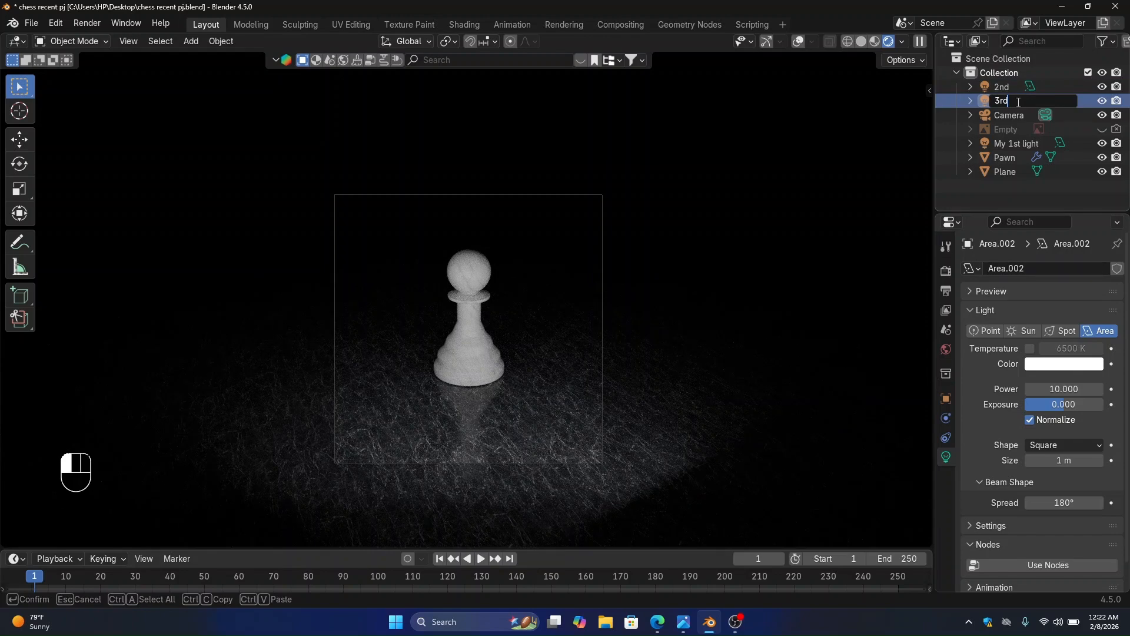
{"action": "key", "text": "Return"}
Darken the color of My 1st light to a grey of value about 0.53 and raise its power to 20.8.
{"action": "left_click", "coordinate": [1032, 146]}
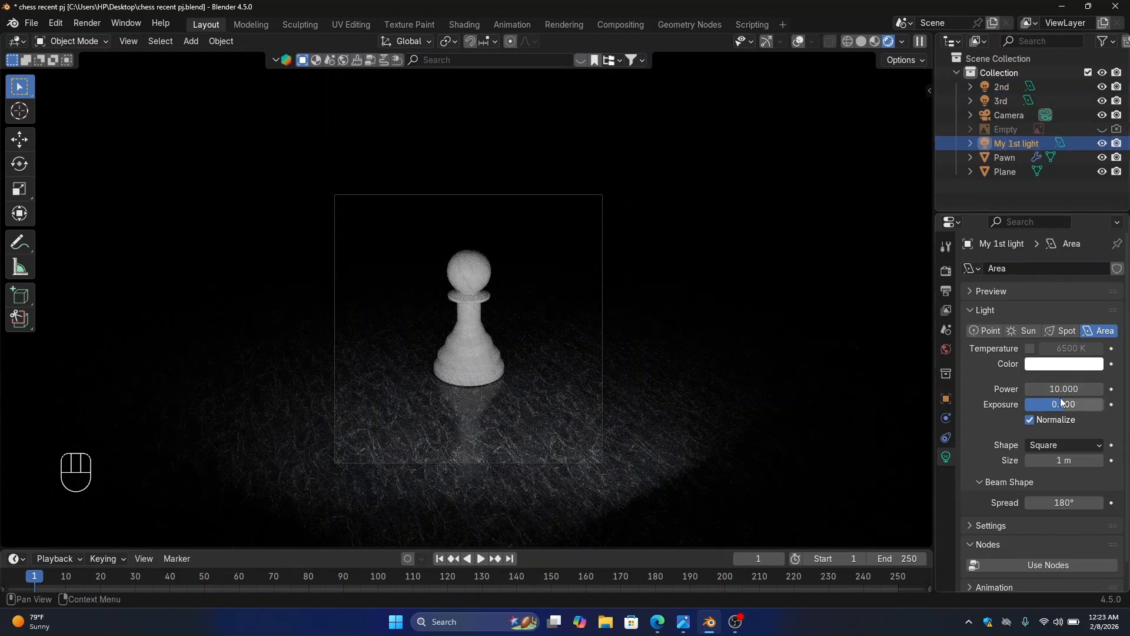
{"action": "left_click", "coordinate": [1064, 363]}
{"action": "left_click_drag", "start_coordinate": [1063, 320], "coordinate": [1001, 320]}
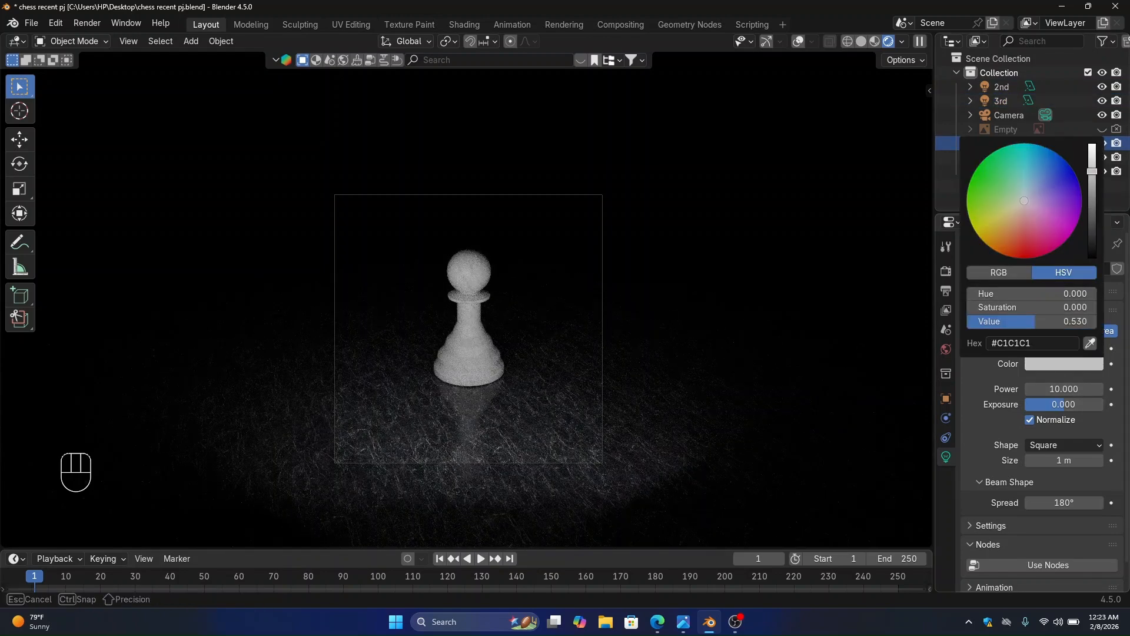
{"action": "left_click_drag", "start_coordinate": [1059, 389], "coordinate": [1088, 389]}
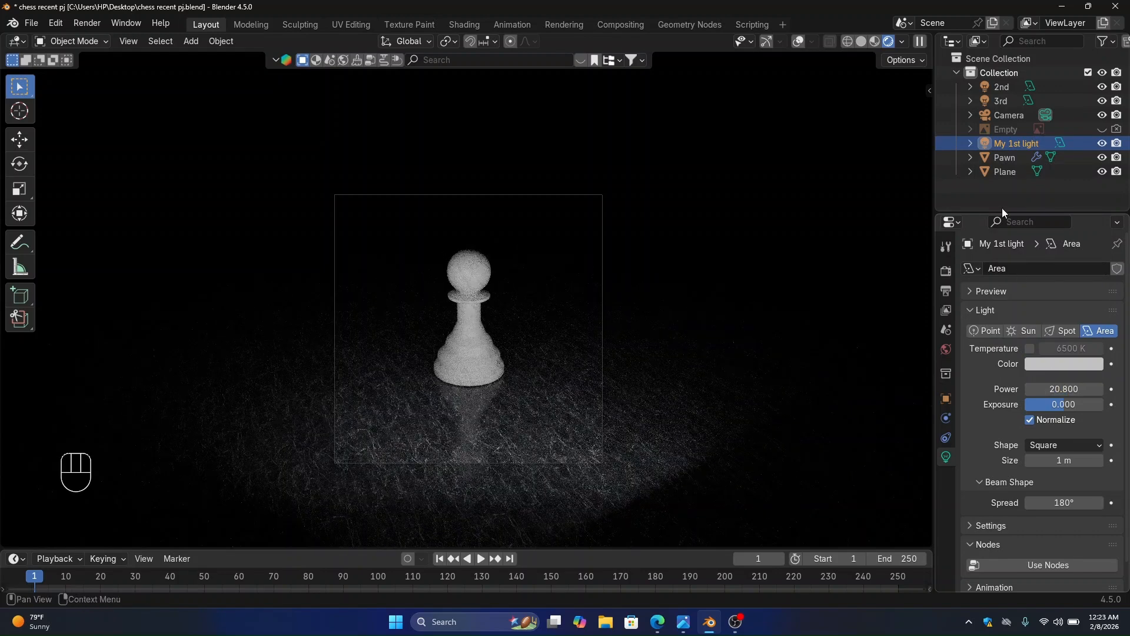
Darken the color of the 2nd light to a grey of value about 0.54 and raise its power to 24.9.
{"action": "left_click", "coordinate": [1004, 88]}
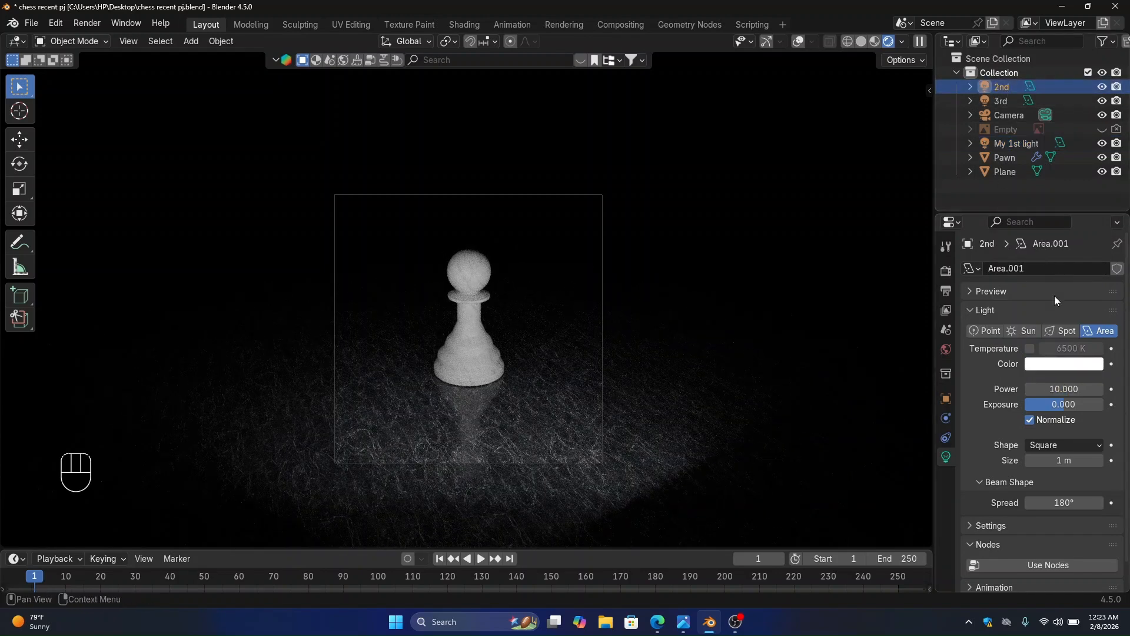
{"action": "left_click", "coordinate": [1063, 363]}
{"action": "left_click_drag", "start_coordinate": [1091, 148], "coordinate": [1092, 171]}
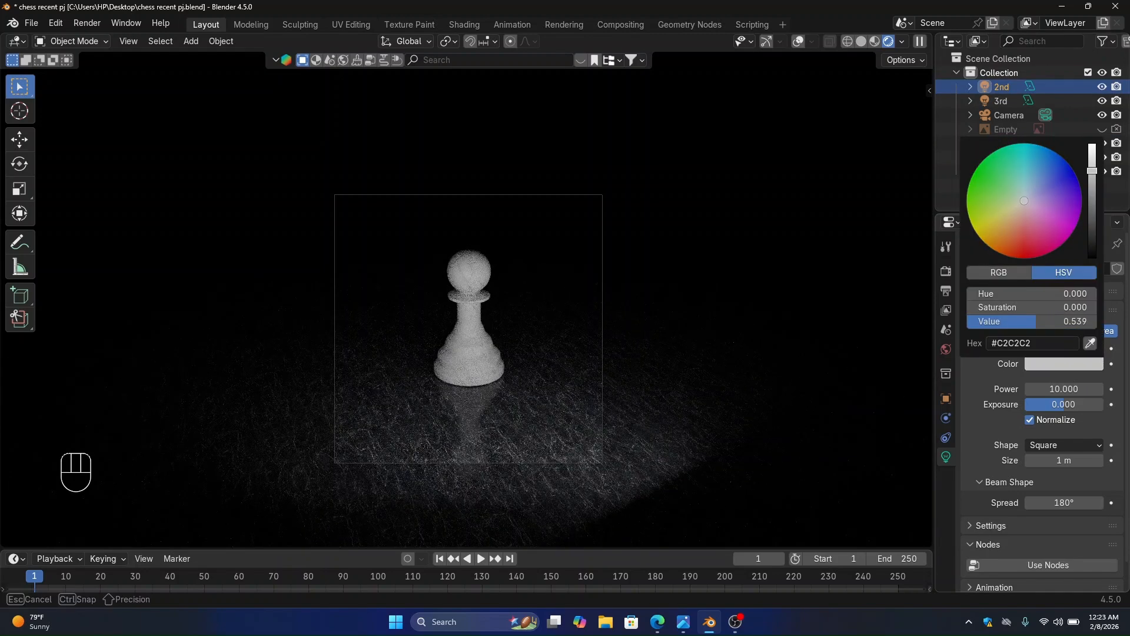
{"action": "left_click_drag", "start_coordinate": [1051, 383], "coordinate": [1076, 389]}
{"action": "left_click", "coordinate": [1052, 387]}
{"action": "left_click", "coordinate": [975, 378]}
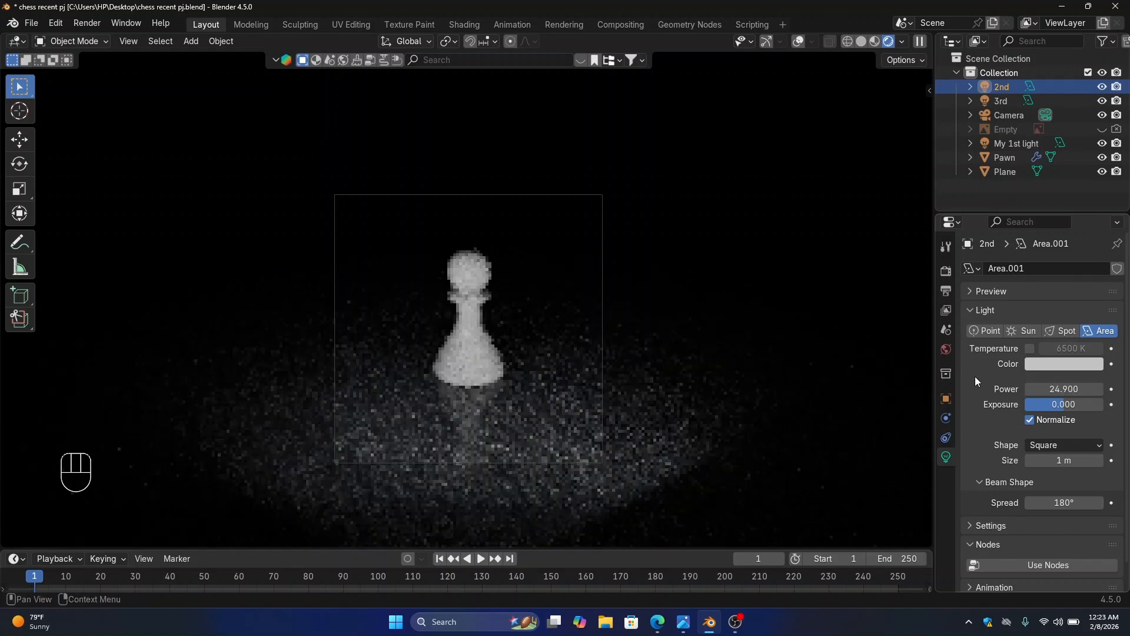
Give the 3rd light a slightly warm, off-white color.
{"action": "left_click", "coordinate": [998, 101]}
{"action": "left_click", "coordinate": [946, 456]}
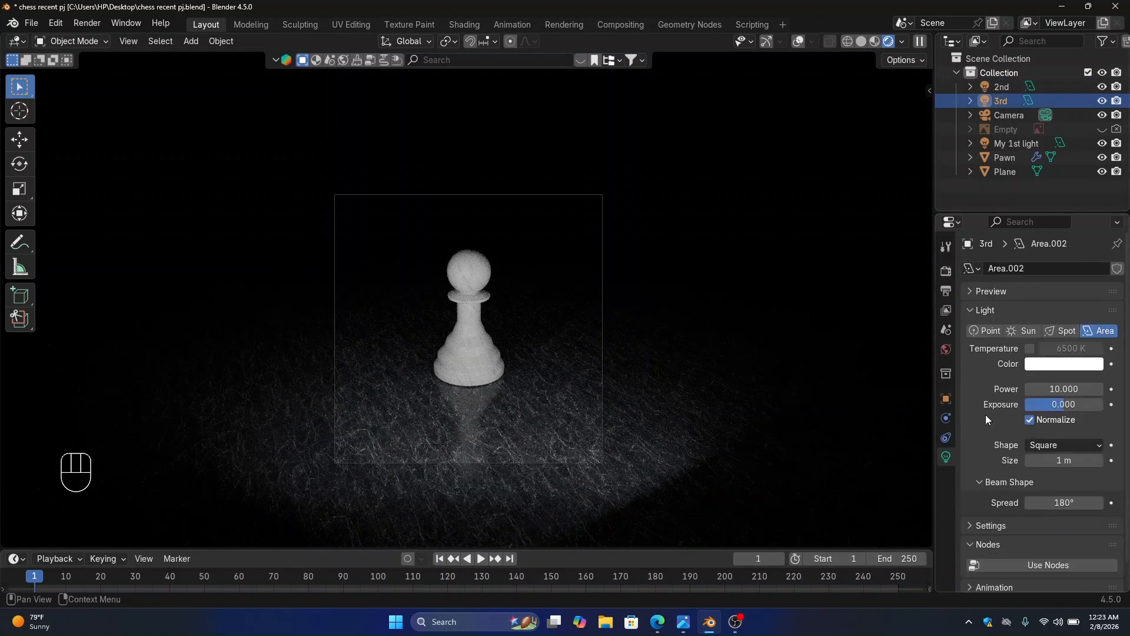
{"action": "left_click", "coordinate": [1051, 365]}
{"action": "left_click_drag", "start_coordinate": [1037, 202], "coordinate": [1021, 203]}
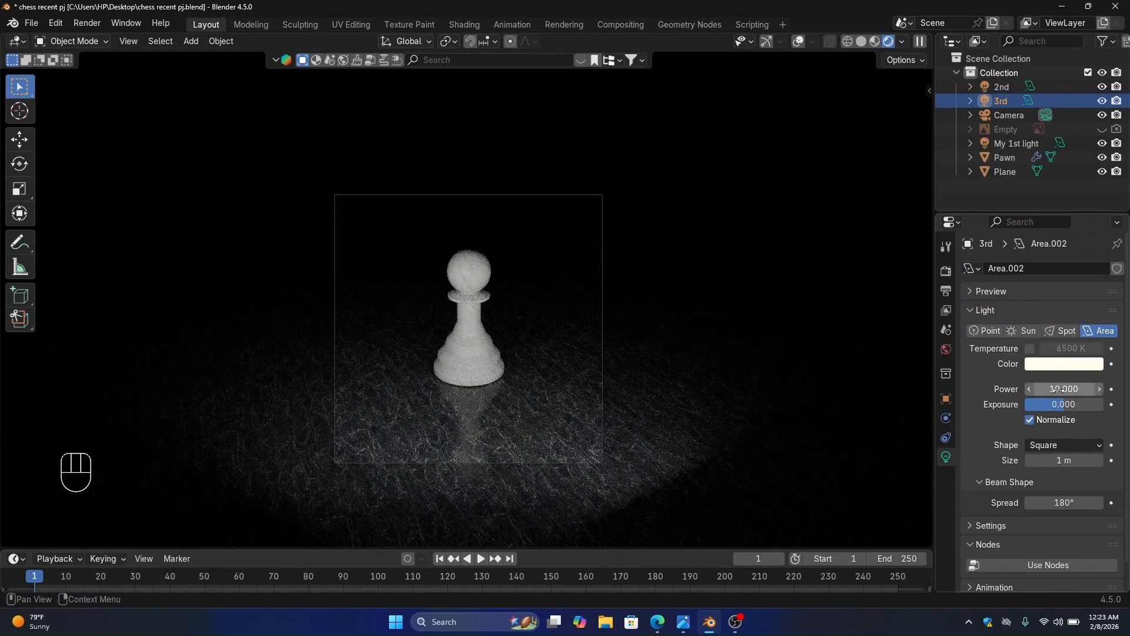
Try raising the 3rd light's power to about 30, and set it back to 10.
{"action": "left_click_drag", "start_coordinate": [1064, 389], "coordinate": [1088, 388]}
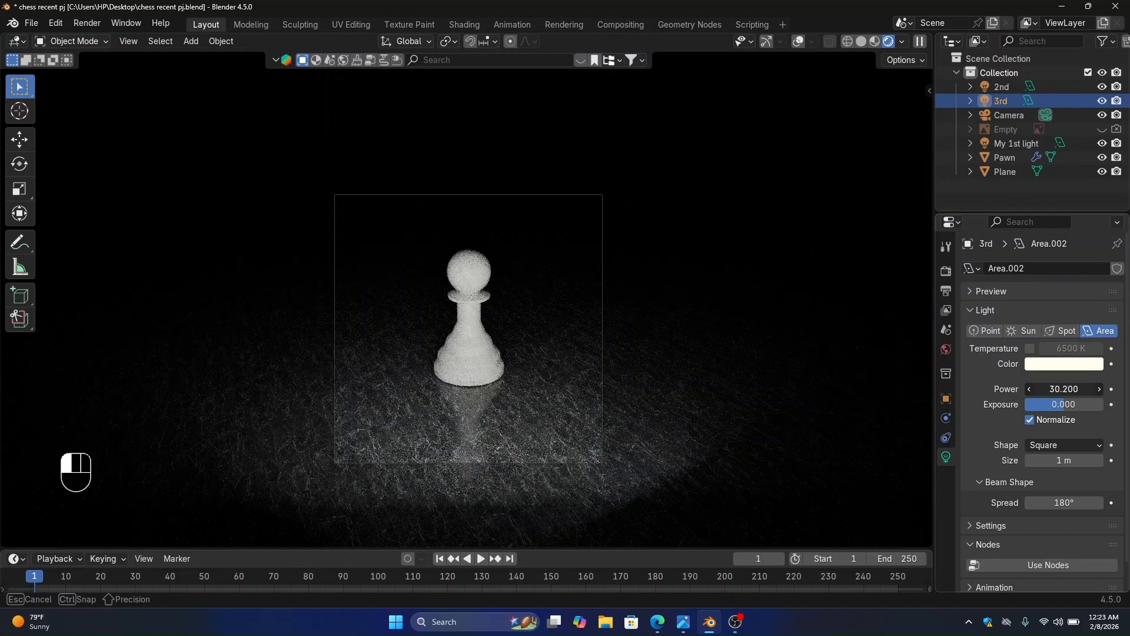
{"action": "double_click", "coordinate": [1056, 390]}
{"action": "type", "text": "10"}
{"action": "key", "text": "Return"}
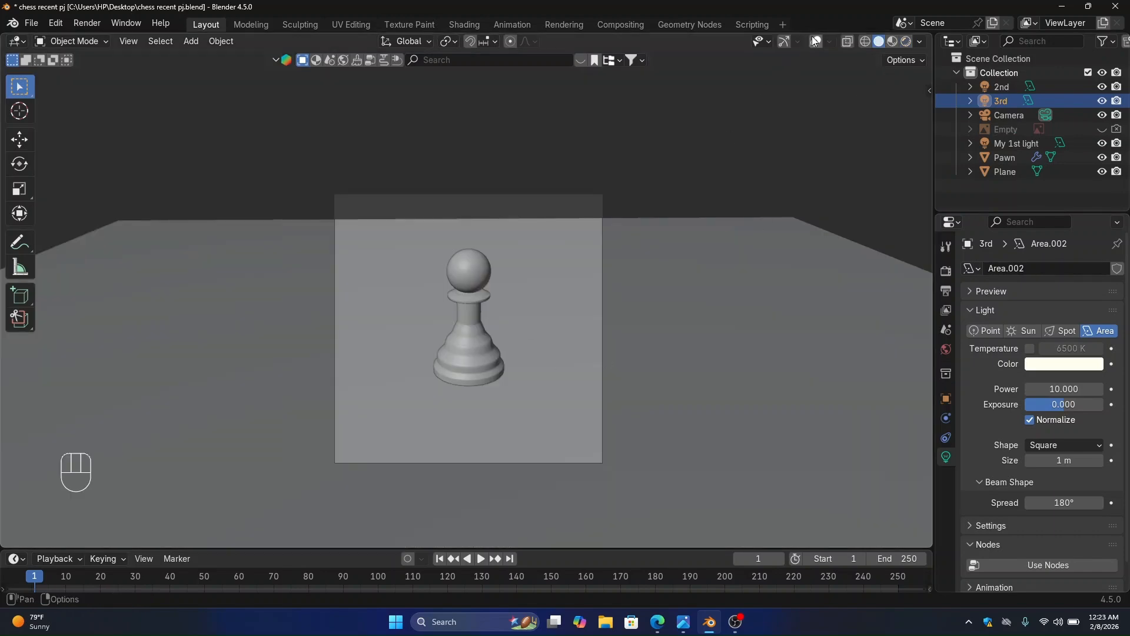
Add a fourth area light, raised along the Z axis to hang above the pawn, and scale it up.
{"action": "left_click", "coordinate": [814, 41]}
{"action": "key", "text": "shift+a"}
{"action": "mouse_move", "coordinate": [686, 252]}
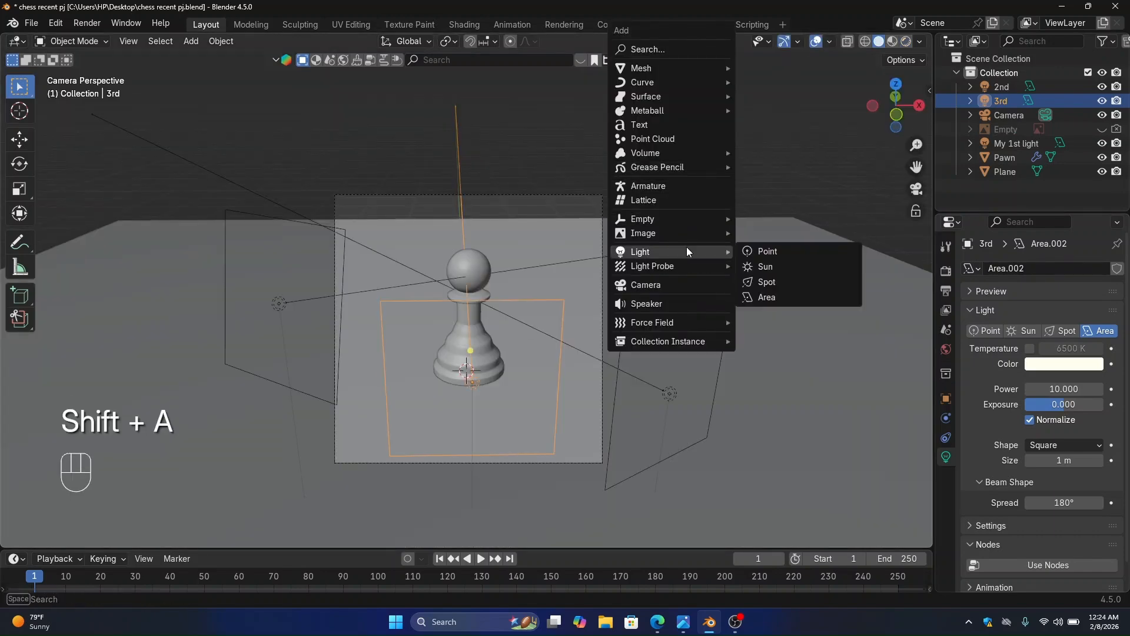
{"action": "left_click", "coordinate": [787, 302]}
{"action": "key", "text": "g"}
{"action": "key", "text": "z"}
{"action": "left_click", "coordinate": [663, 159]}
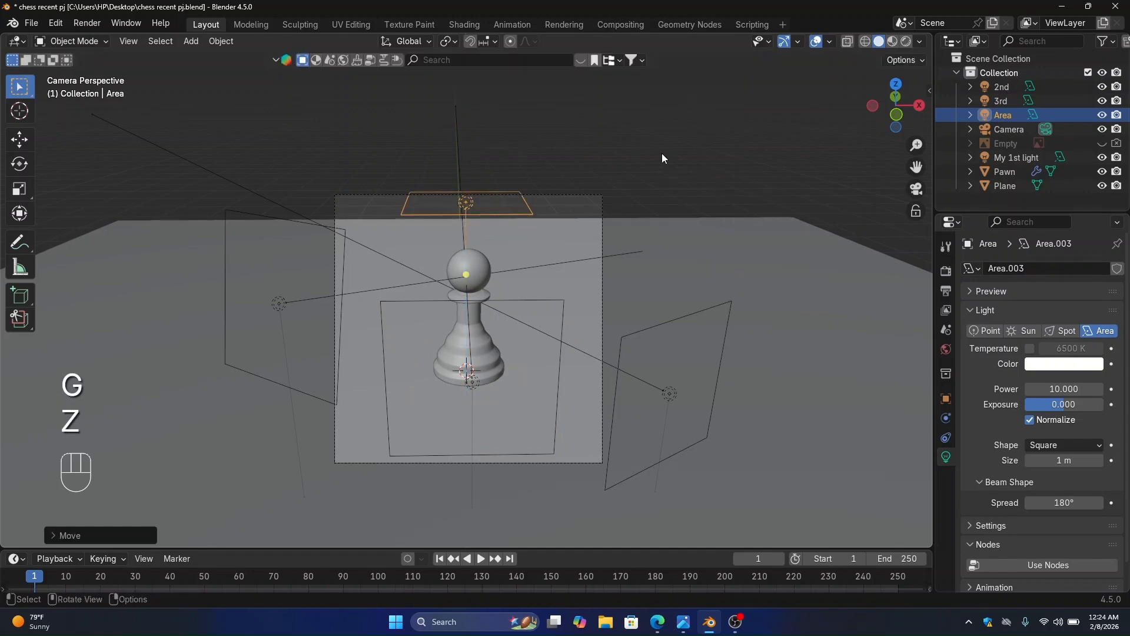
{"action": "key", "text": "s"}
{"action": "left_click", "coordinate": [901, 369]}
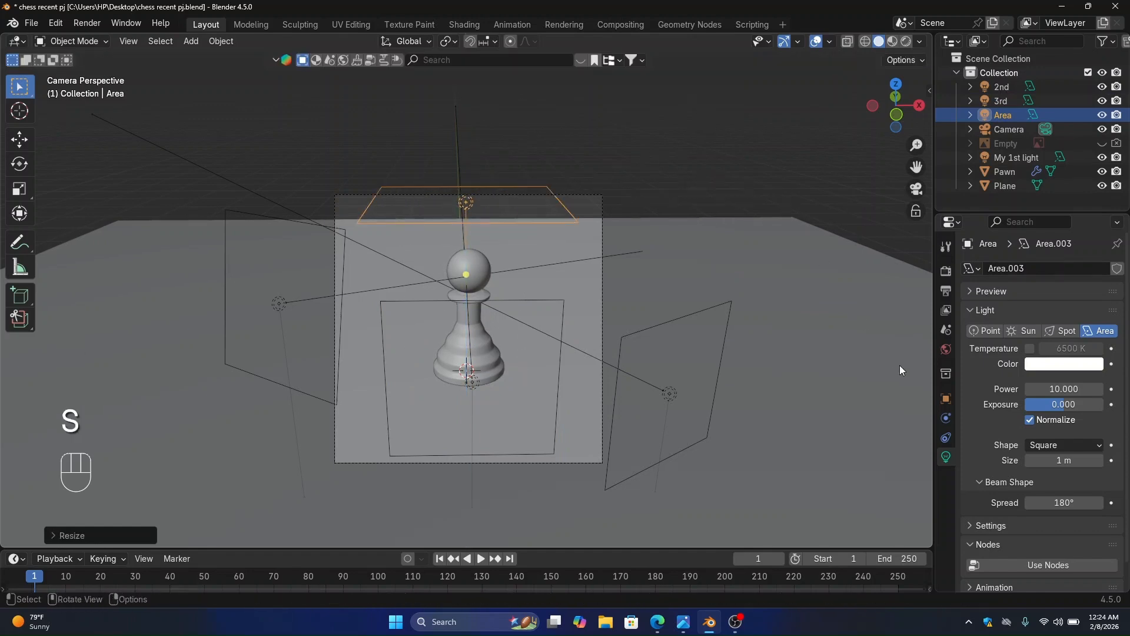
Preview the lit pawn in rendered shading with overlays and gizmos hidden, and show them again.
{"action": "left_click", "coordinate": [906, 41]}
{"action": "left_click", "coordinate": [798, 41]}
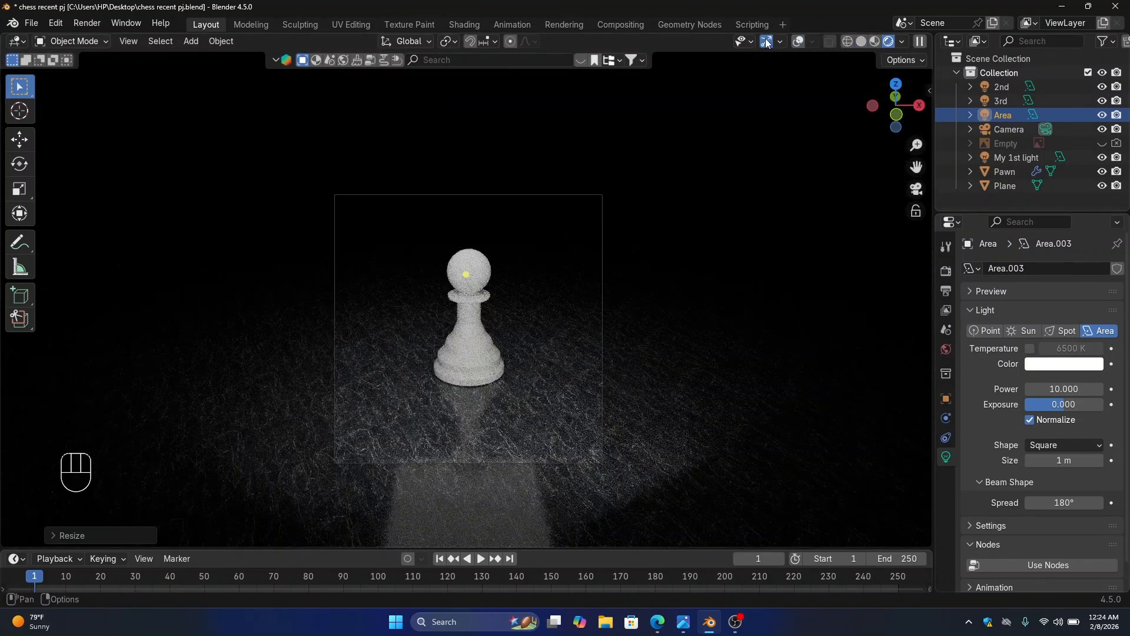
{"action": "left_click", "coordinate": [767, 43]}
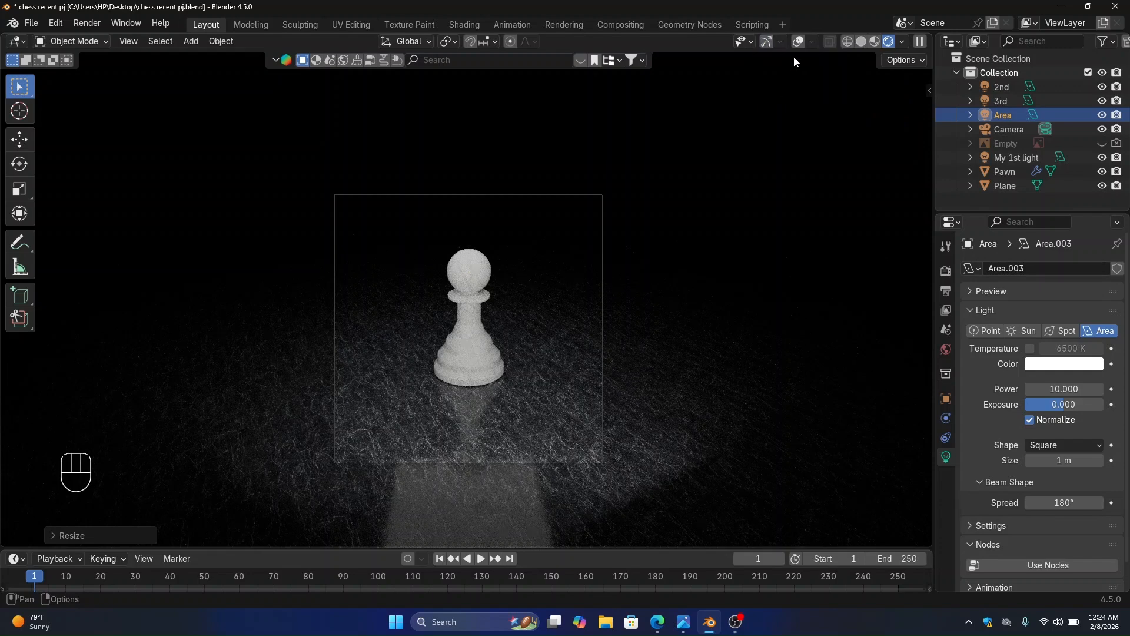
{"action": "left_click", "coordinate": [798, 42]}
{"action": "left_click", "coordinate": [768, 42]}
Return to the camera view and lock the camera to the view.
{"action": "left_click", "coordinate": [916, 189]}
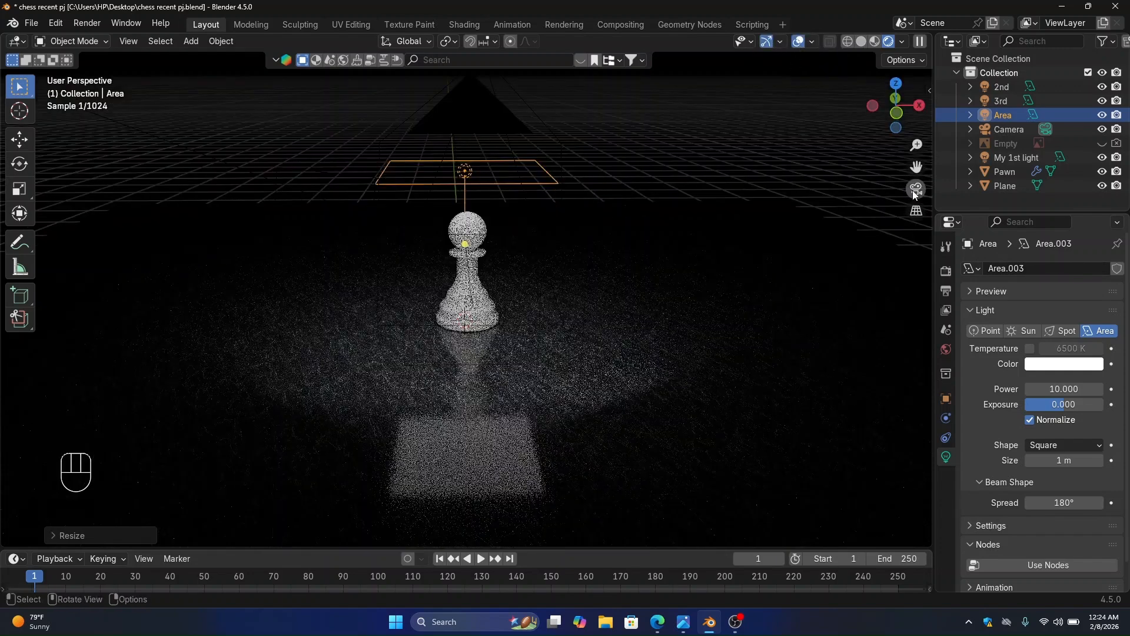
{"action": "left_click", "coordinate": [916, 188]}
{"action": "key", "text": "n"}
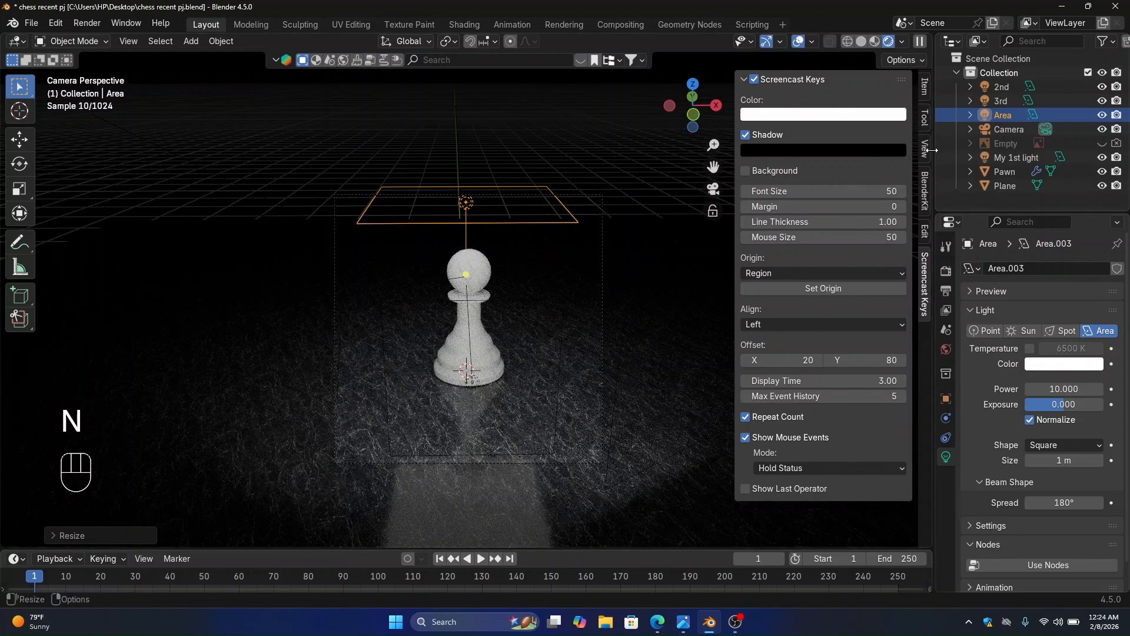
{"action": "left_click", "coordinate": [925, 149]}
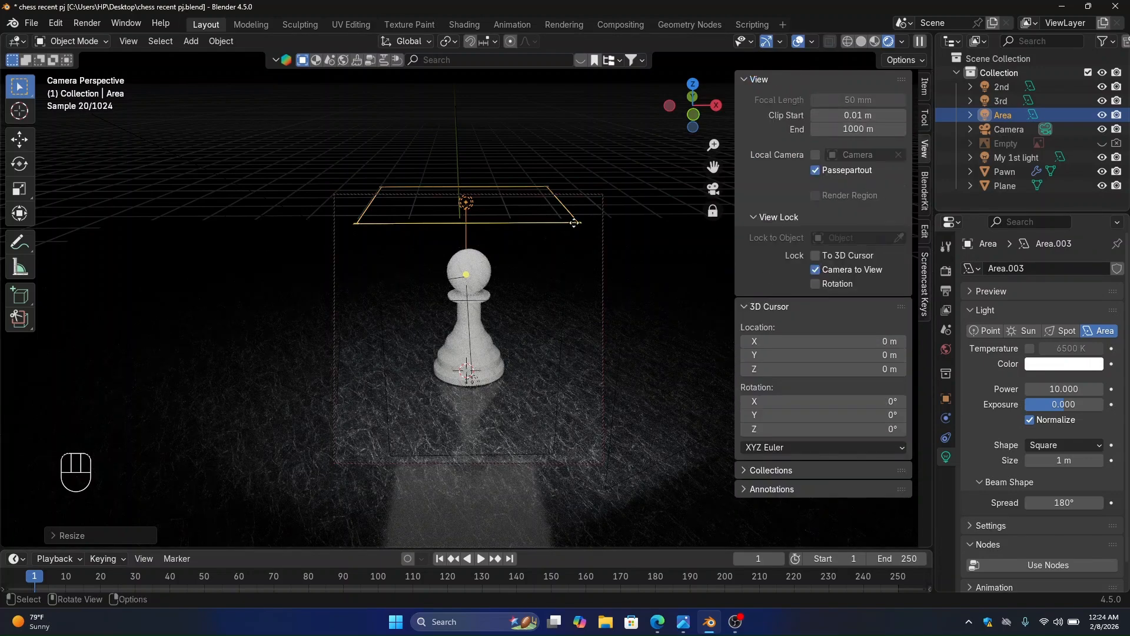
{"action": "key", "text": "n"}
Reframe the camera so the pawn stands centered in the frame, and unlock the camera from the view.
{"action": "middle_click_drag", "start_coordinate": [763, 240], "coordinate": [757, 238]}
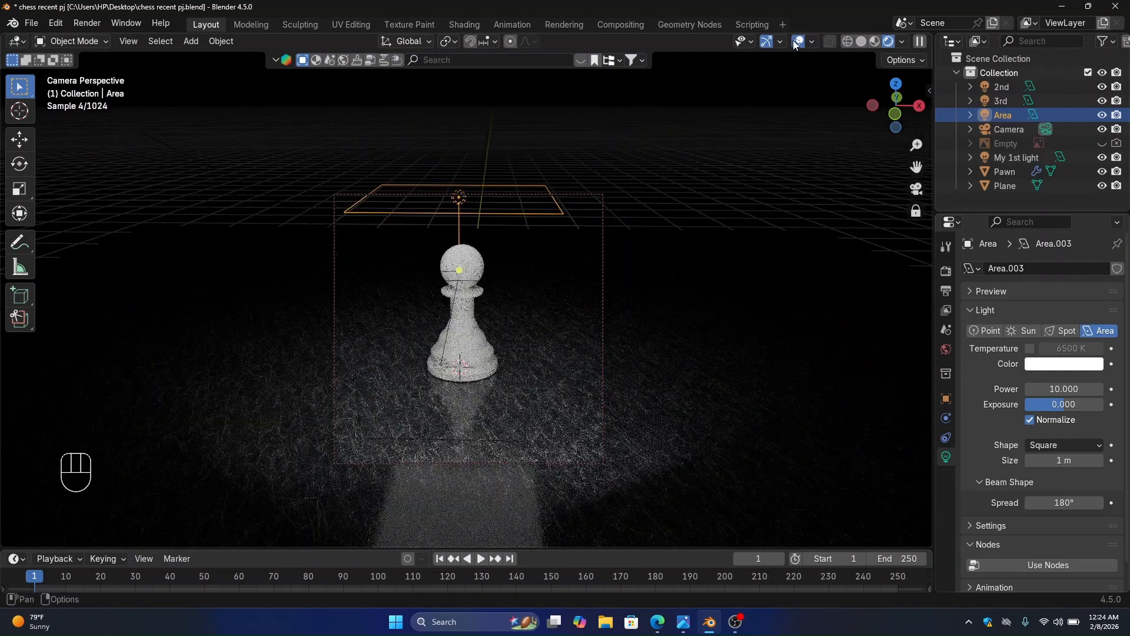
{"action": "left_click", "coordinate": [794, 41]}
{"action": "left_click", "coordinate": [794, 41]}
{"action": "scroll", "coordinate": [734, 197], "scroll_direction": "up", "scroll_amount": 3}
{"action": "scroll", "coordinate": [734, 196], "scroll_direction": "down", "scroll_amount": 8}
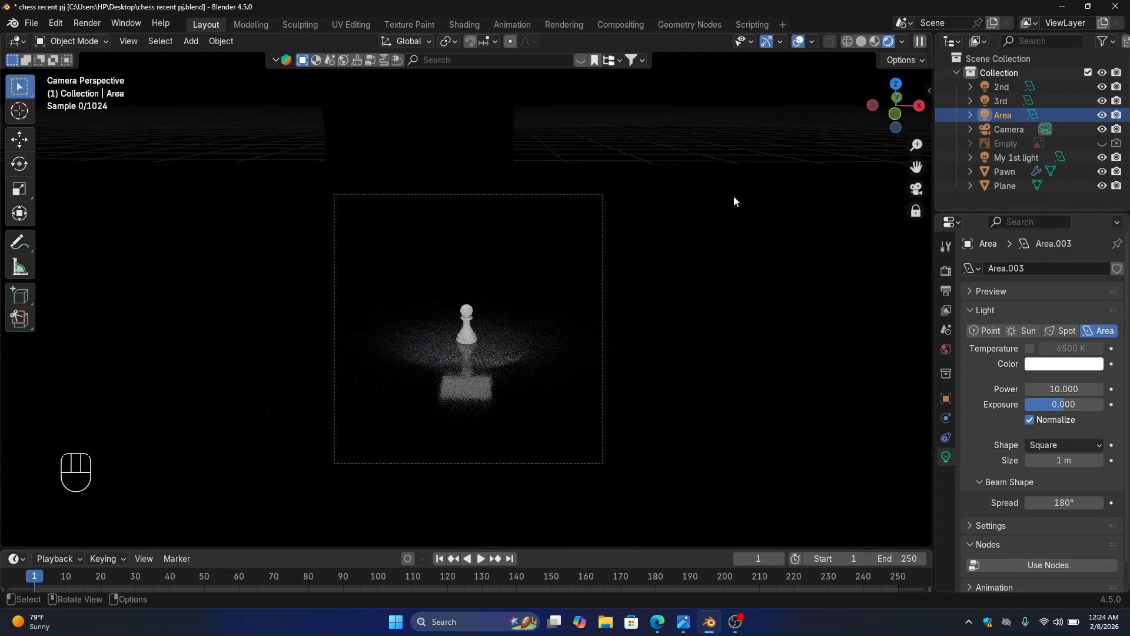
{"action": "scroll", "coordinate": [734, 196], "scroll_direction": "up", "scroll_amount": 12}
{"action": "scroll", "coordinate": [734, 196], "scroll_direction": "down", "scroll_amount": 6}
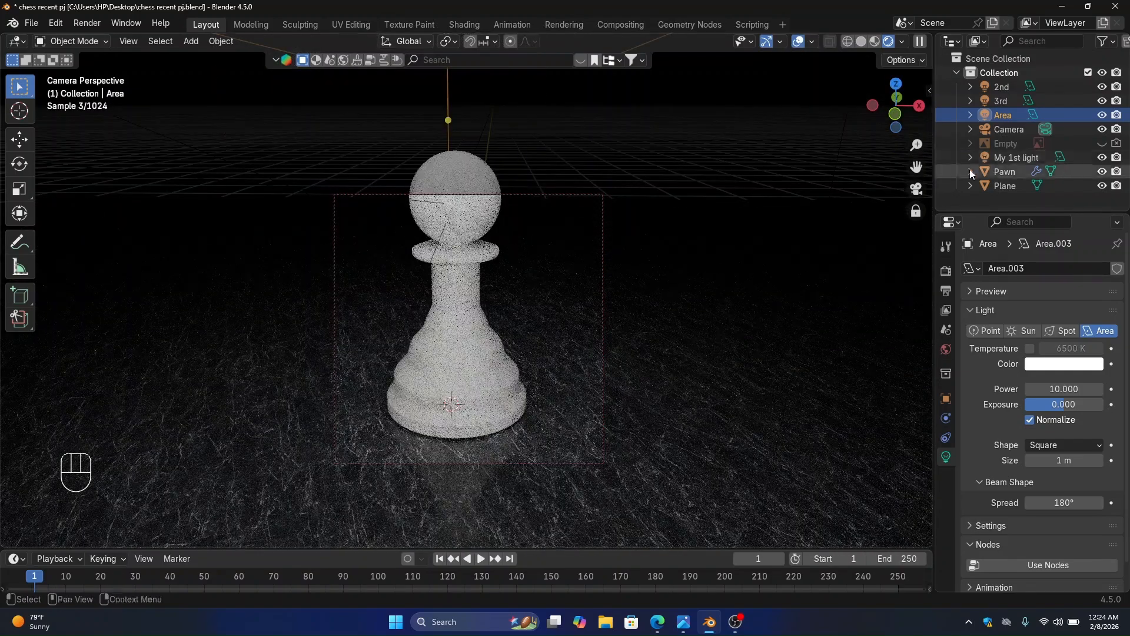
{"action": "scroll", "coordinate": [832, 202], "scroll_direction": "down", "scroll_amount": 4}
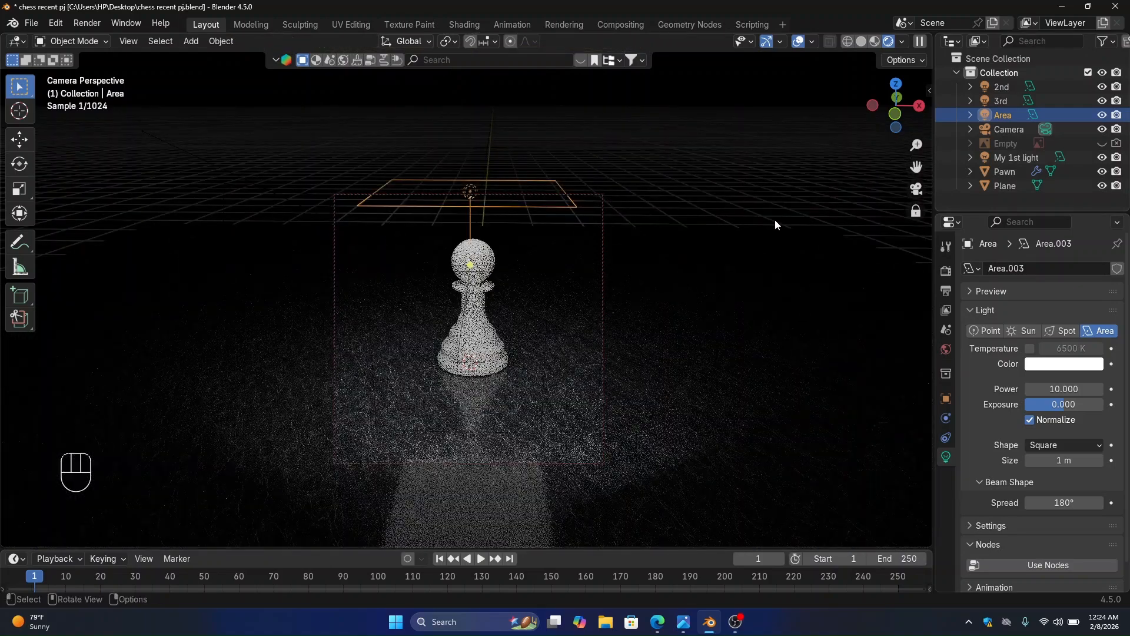
{"action": "left_click_drag", "start_coordinate": [915, 145], "coordinate": [914, 171]}
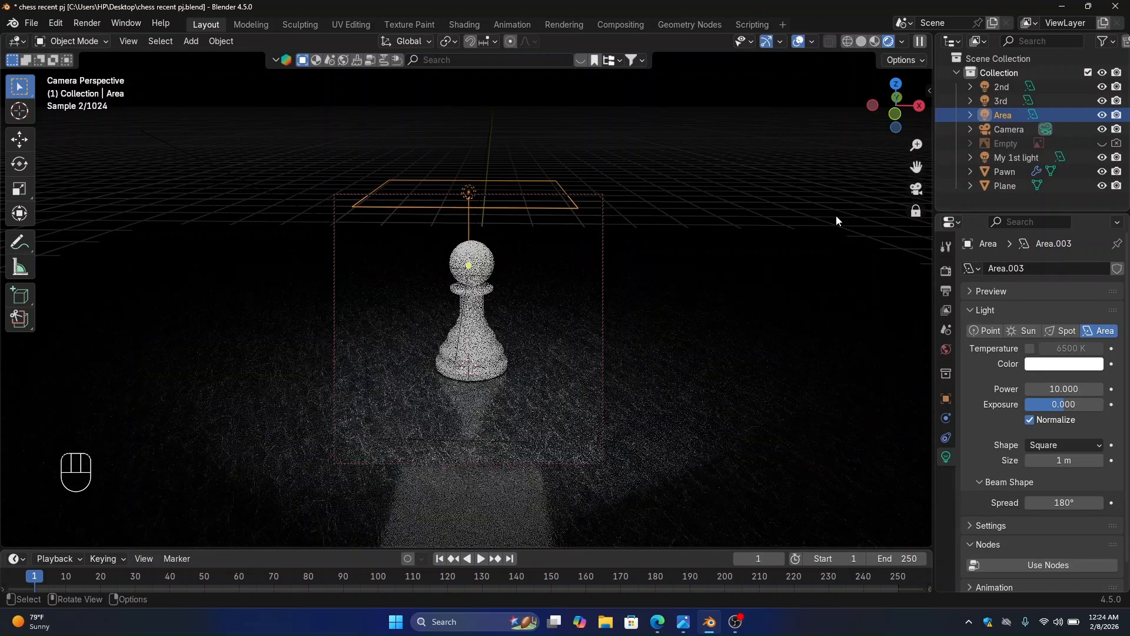
{"action": "middle_click_drag", "start_coordinate": [837, 217], "coordinate": [838, 221]}
{"action": "scroll", "coordinate": [838, 221], "scroll_direction": "up", "scroll_amount": 8}
{"action": "left_click_drag", "start_coordinate": [914, 146], "coordinate": [916, 139]}
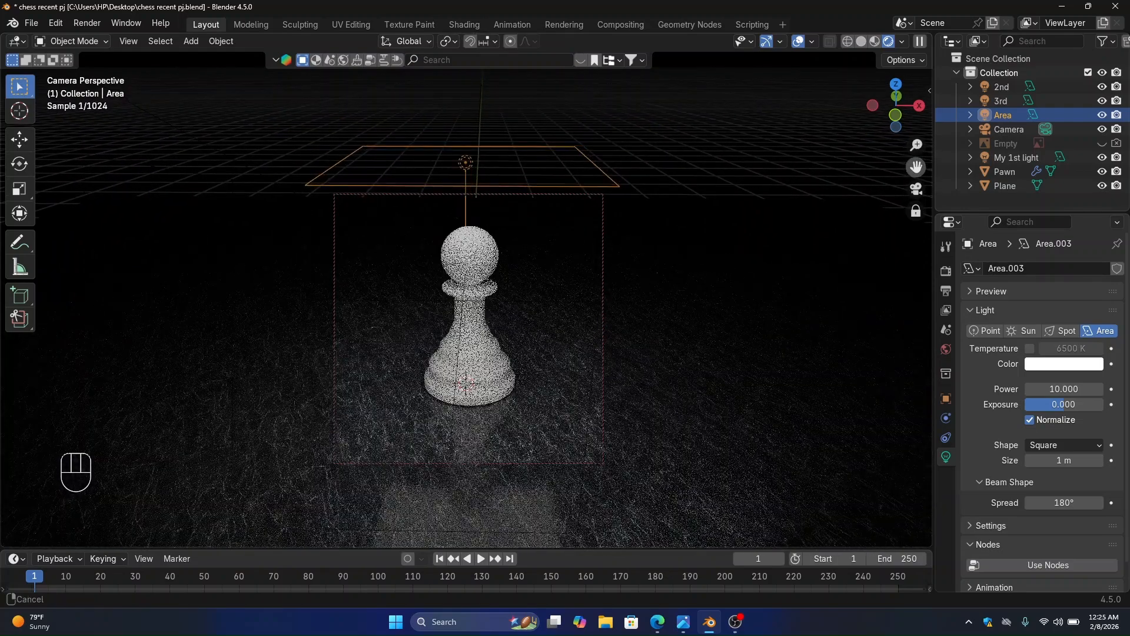
{"action": "left_click_drag", "start_coordinate": [916, 146], "coordinate": [917, 177]}
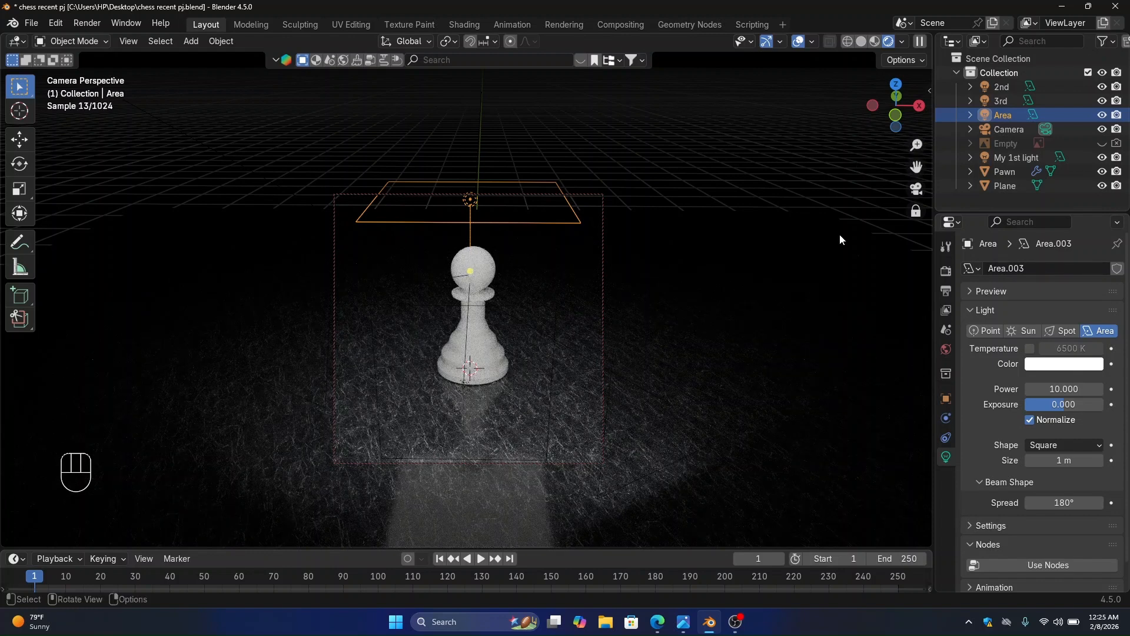
{"action": "key", "text": "n"}
{"action": "key", "text": "n"}
Check the reframed pawn render without overlays and gizmos, and turn both back on.
{"action": "left_click", "coordinate": [798, 43]}
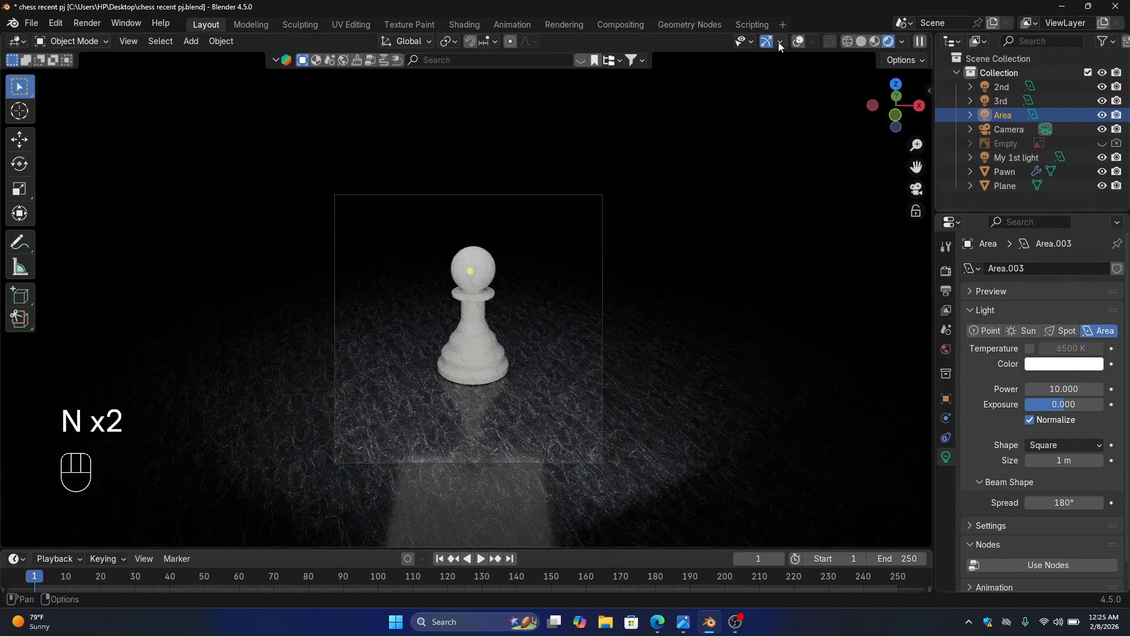
{"action": "left_click", "coordinate": [765, 42]}
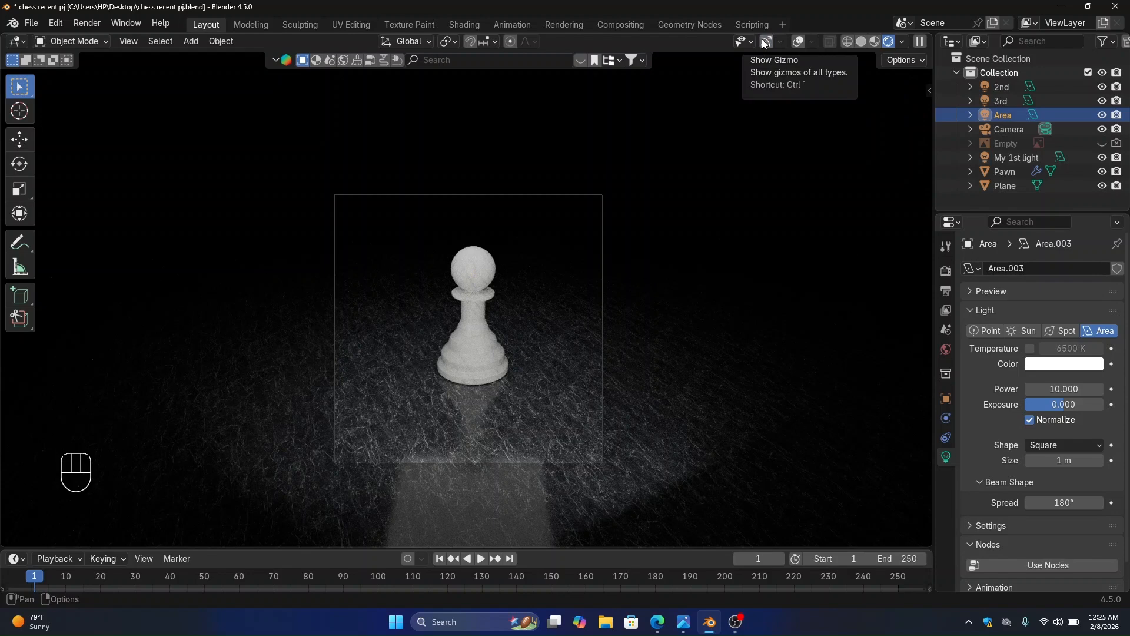
{"action": "left_click", "coordinate": [765, 43]}
{"action": "left_click", "coordinate": [799, 42]}
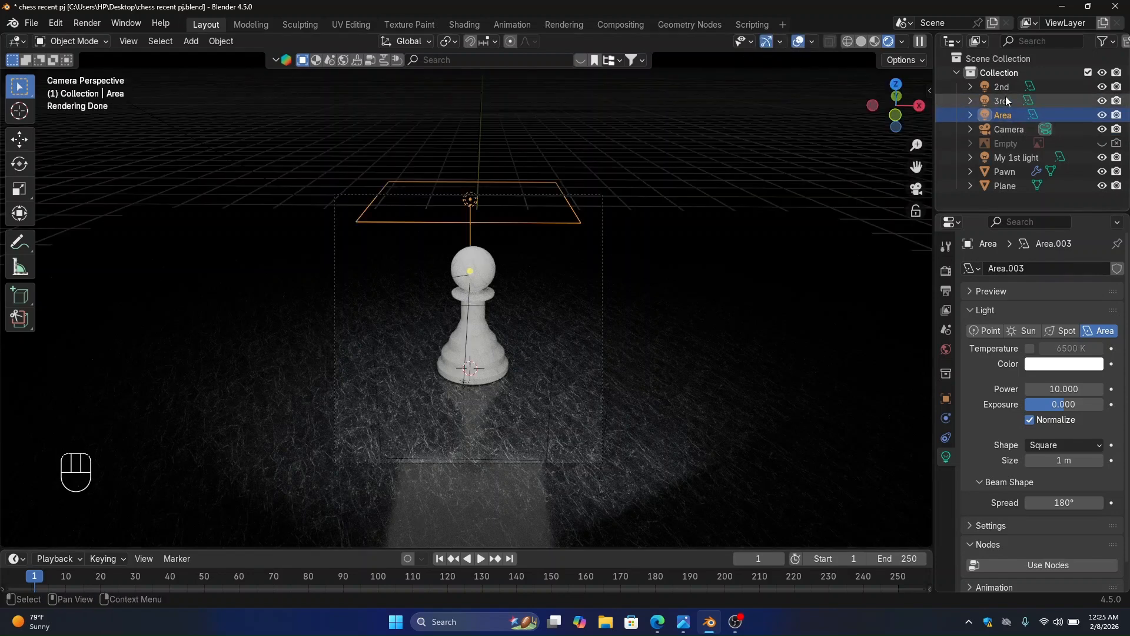
Set the 3rd light's power to 6.
{"action": "left_click", "coordinate": [1006, 99]}
{"action": "left_click", "coordinate": [1080, 389]}
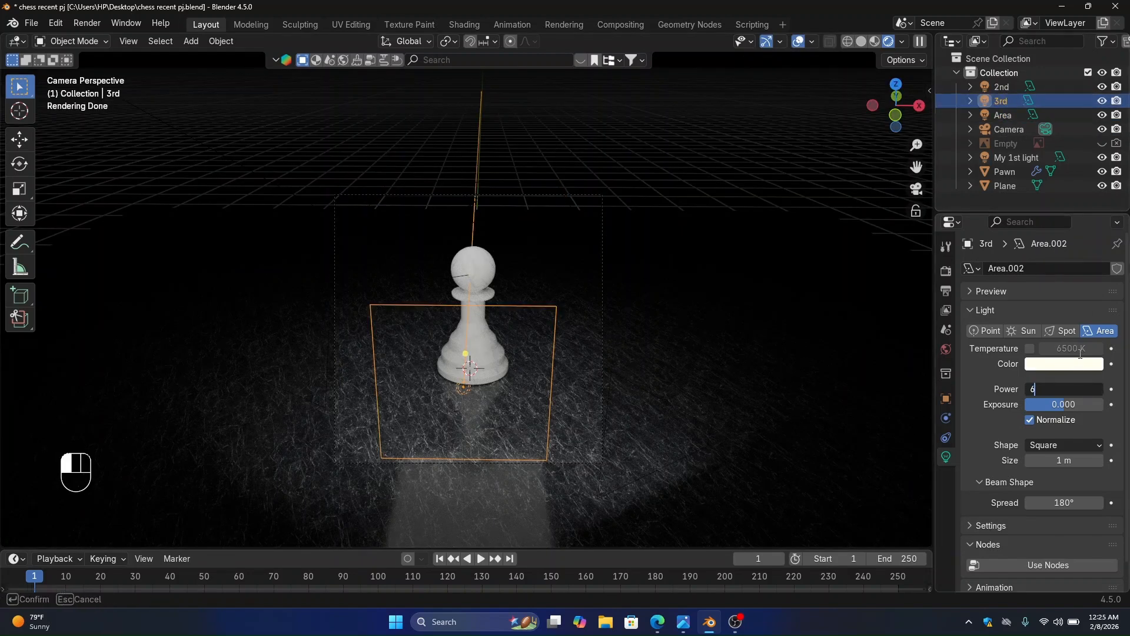
{"action": "type", "text": "6"}
{"action": "key", "text": "Return"}
Set the 2nd light's power to 18.
{"action": "left_click", "coordinate": [1011, 86]}
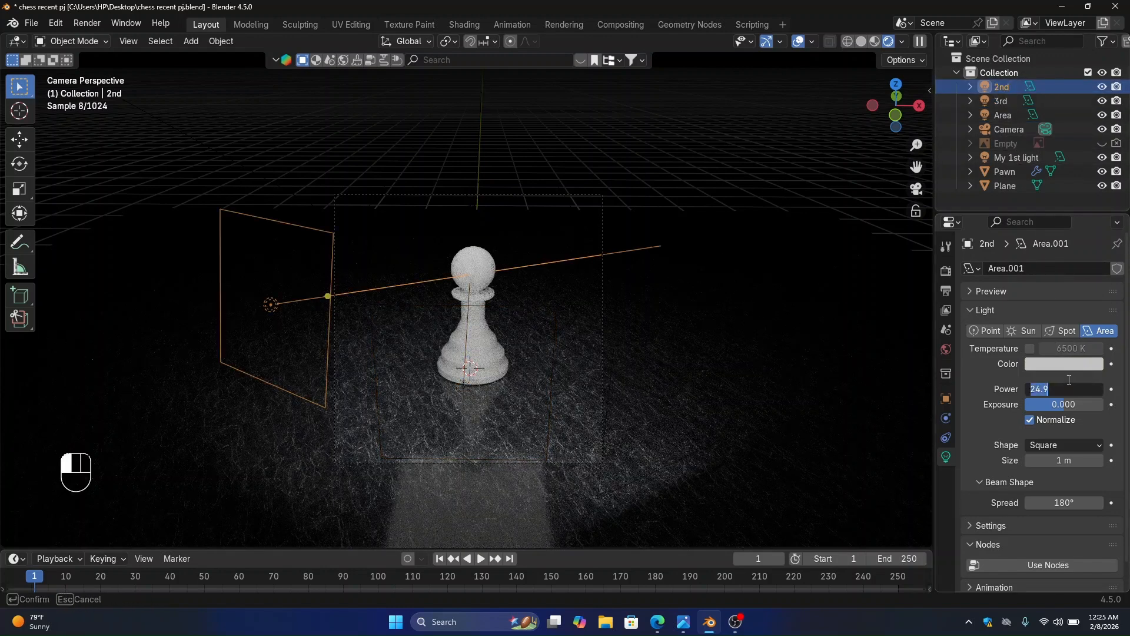
{"action": "type", "text": "18"}
{"action": "key", "text": "Return"}
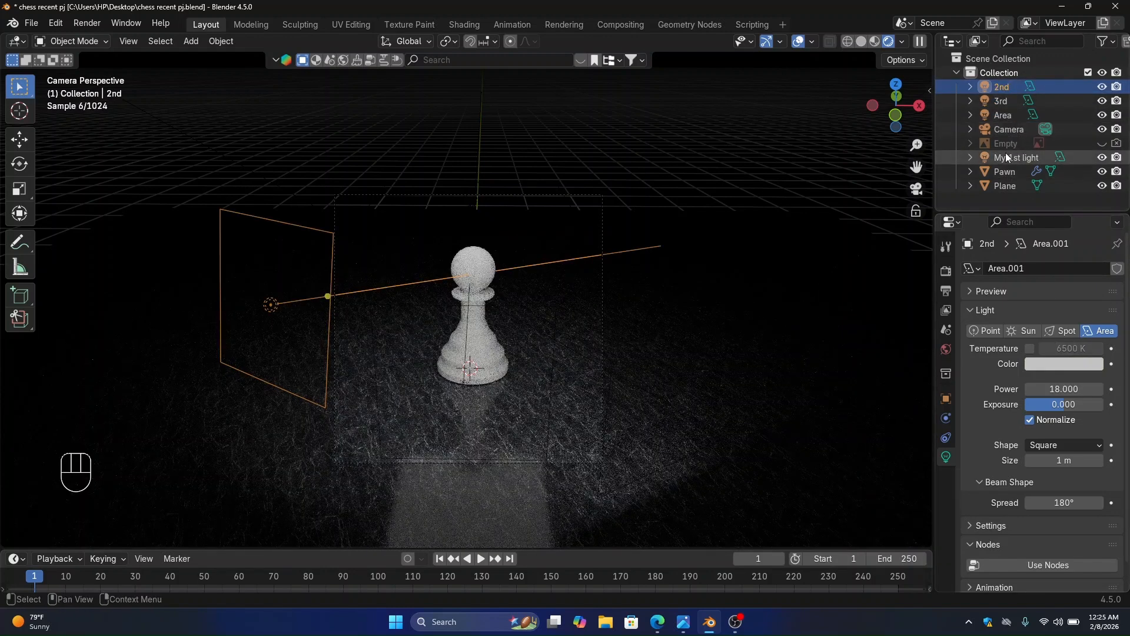
Set the power of My 1st light to 15.
{"action": "left_click", "coordinate": [1007, 156]}
{"action": "left_click", "coordinate": [1070, 387]}
{"action": "type", "text": "15"}
{"action": "key", "text": "Return"}
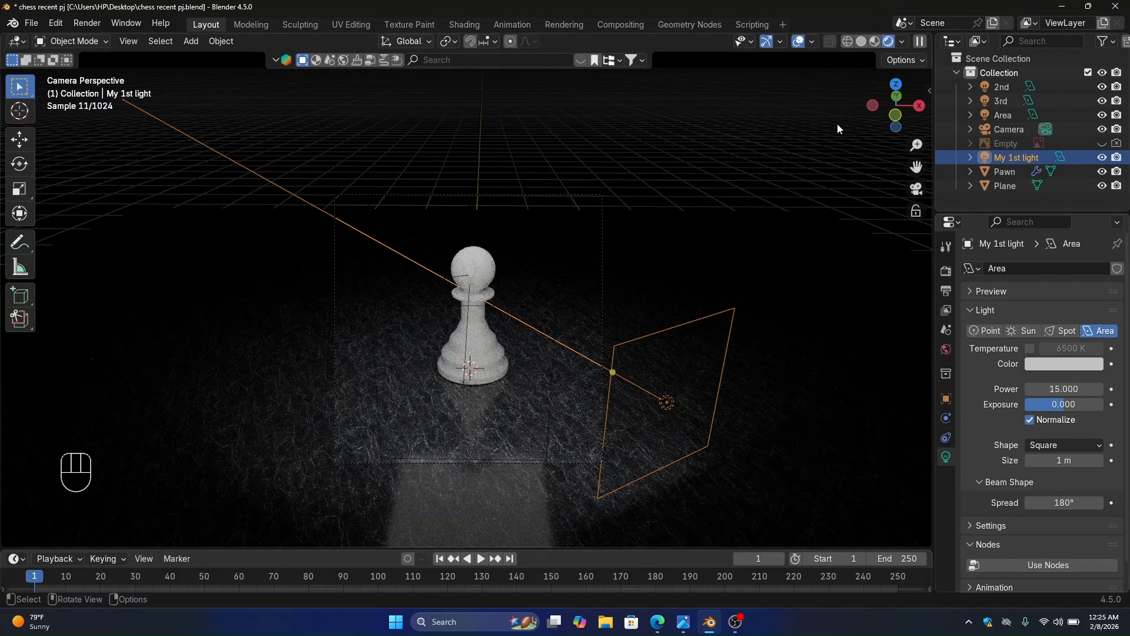
Switch to solid shading outside the camera view and raise the overhead area light higher along the Z axis.
{"action": "left_click", "coordinate": [861, 42]}
{"action": "left_click", "coordinate": [910, 190]}
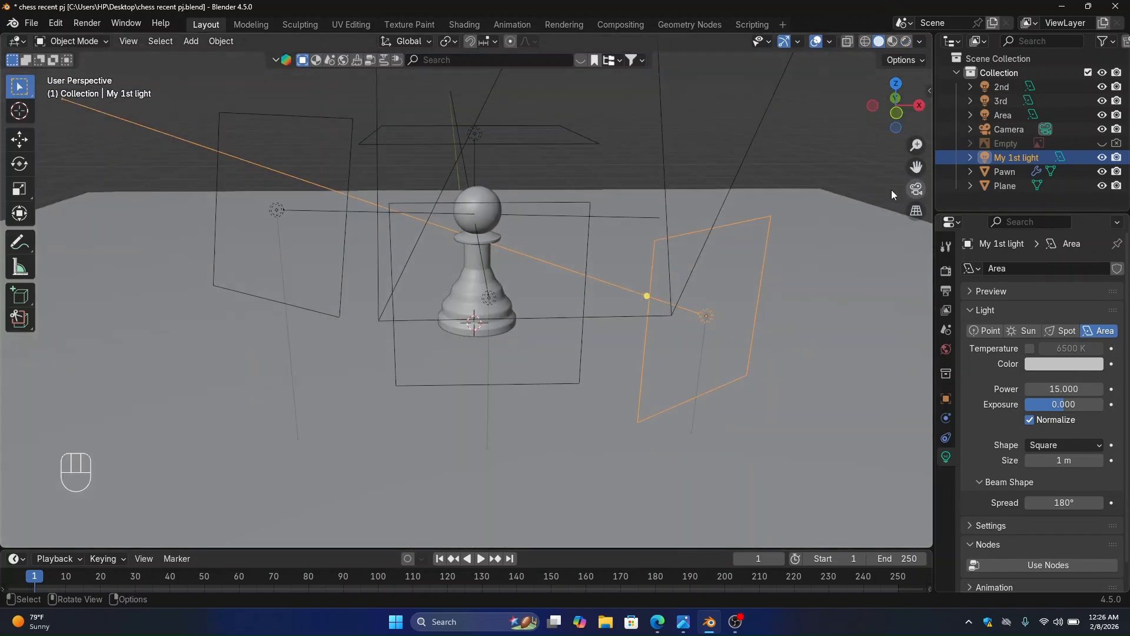
{"action": "middle_click_drag", "start_coordinate": [538, 167], "coordinate": [482, 194]}
{"action": "left_click", "coordinate": [482, 195]}
{"action": "key", "text": "g"}
{"action": "key", "text": "z"}
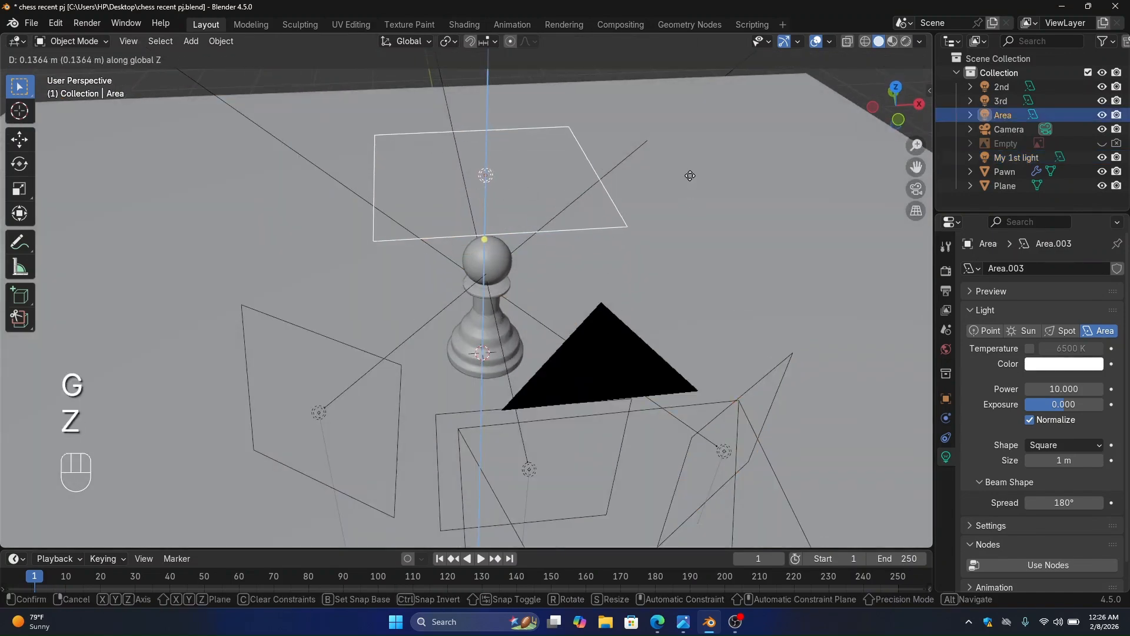
{"action": "left_click", "coordinate": [681, 281]}
Move the 2nd light farther away from the pawn along the light's local Z axis.
{"action": "scroll", "coordinate": [397, 394], "scroll_direction": "up", "scroll_amount": 5}
{"action": "scroll", "coordinate": [480, 347], "scroll_direction": "down", "scroll_amount": 8}
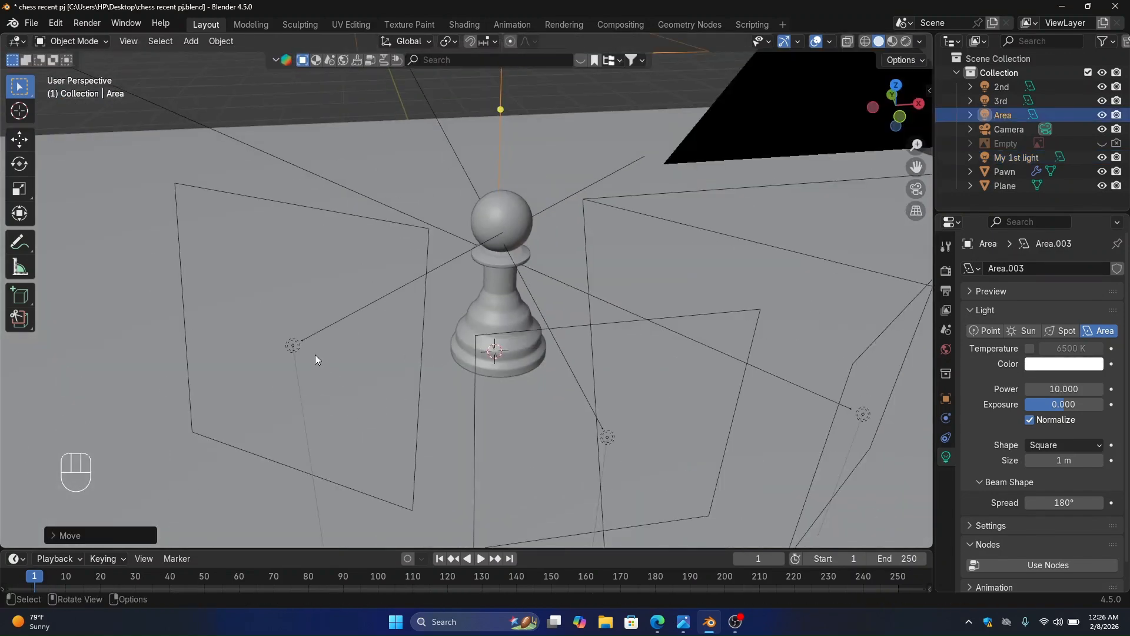
{"action": "scroll", "coordinate": [390, 323], "scroll_direction": "down", "scroll_amount": 3}
{"action": "left_click", "coordinate": [390, 323]}
{"action": "key", "text": "g"}
{"action": "key", "text": "y"}
{"action": "key", "text": "y"}
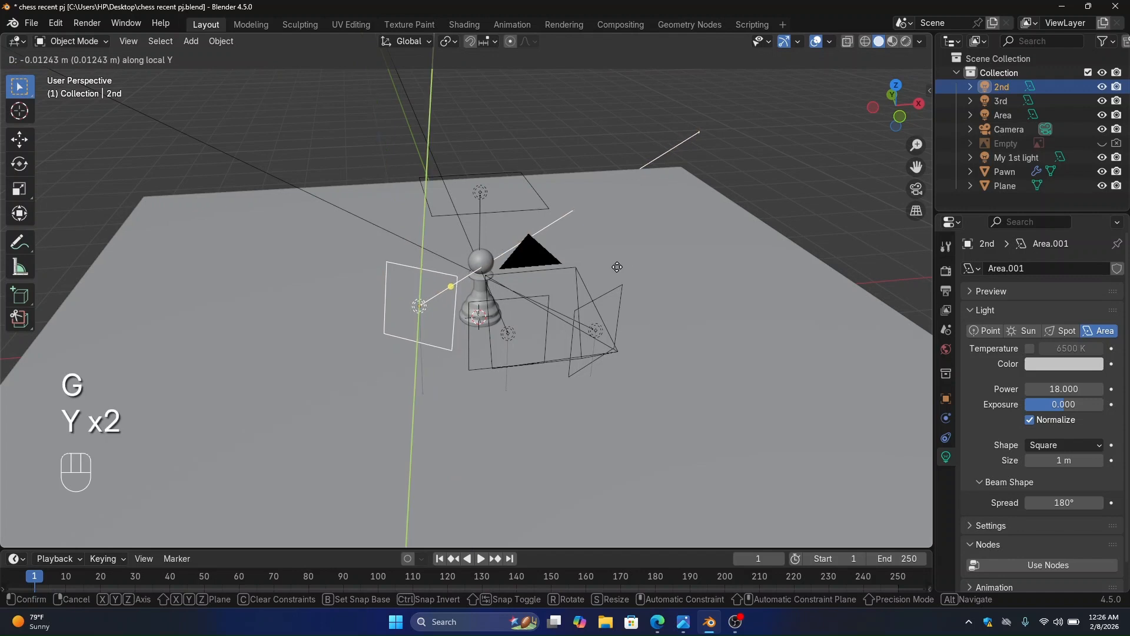
{"action": "key", "text": "x"}
{"action": "key", "text": "x"}
{"action": "key", "text": "z"}
{"action": "key", "text": "z"}
{"action": "left_click", "coordinate": [590, 311]}
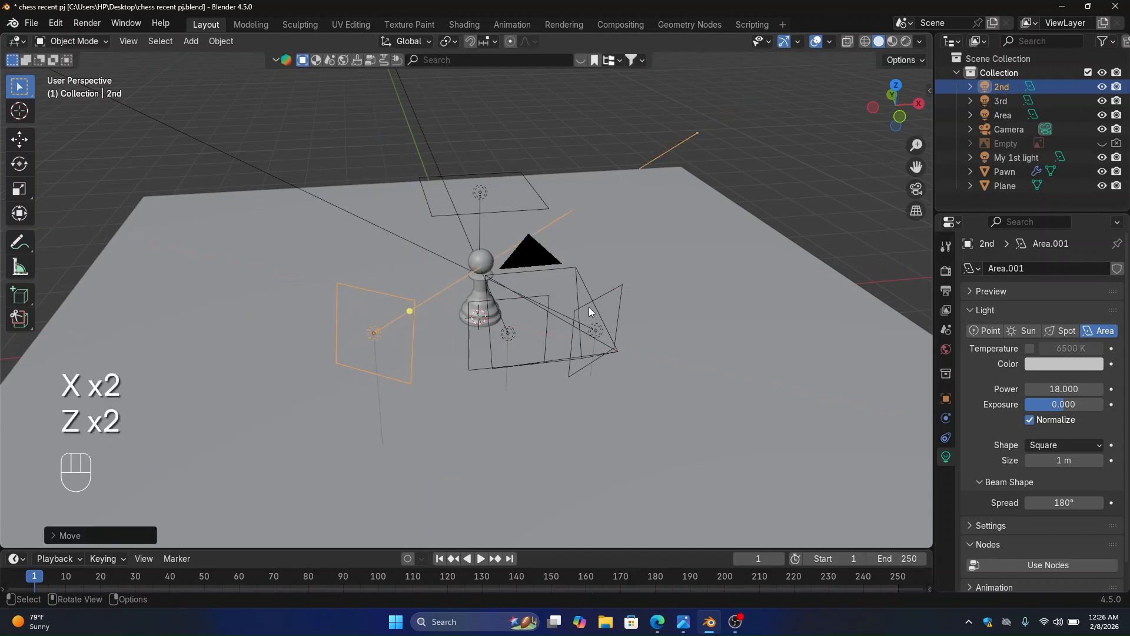
Move My 1st light farther away from the pawn along its local Z axis.
{"action": "left_click", "coordinate": [601, 331]}
{"action": "key", "text": "g"}
{"action": "key", "text": "z"}
{"action": "key", "text": "z"}
{"action": "left_click", "coordinate": [641, 348]}
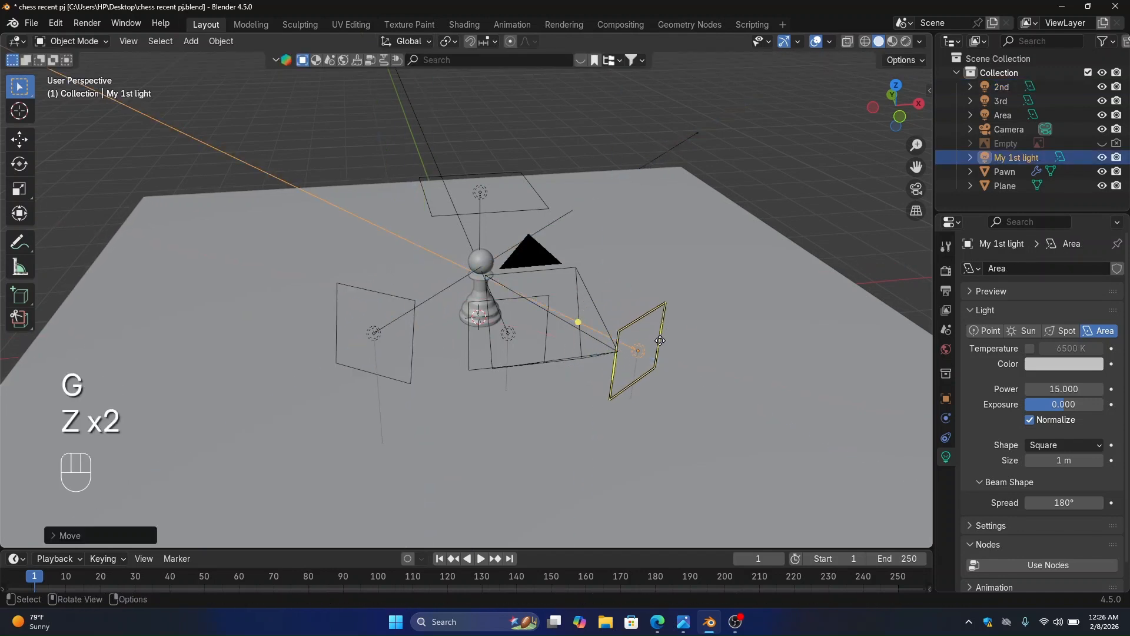
Move the 3rd light farther back from the pawn along the global Y axis.
{"action": "left_click", "coordinate": [507, 334]}
{"action": "key", "text": "g"}
{"action": "key", "text": "y"}
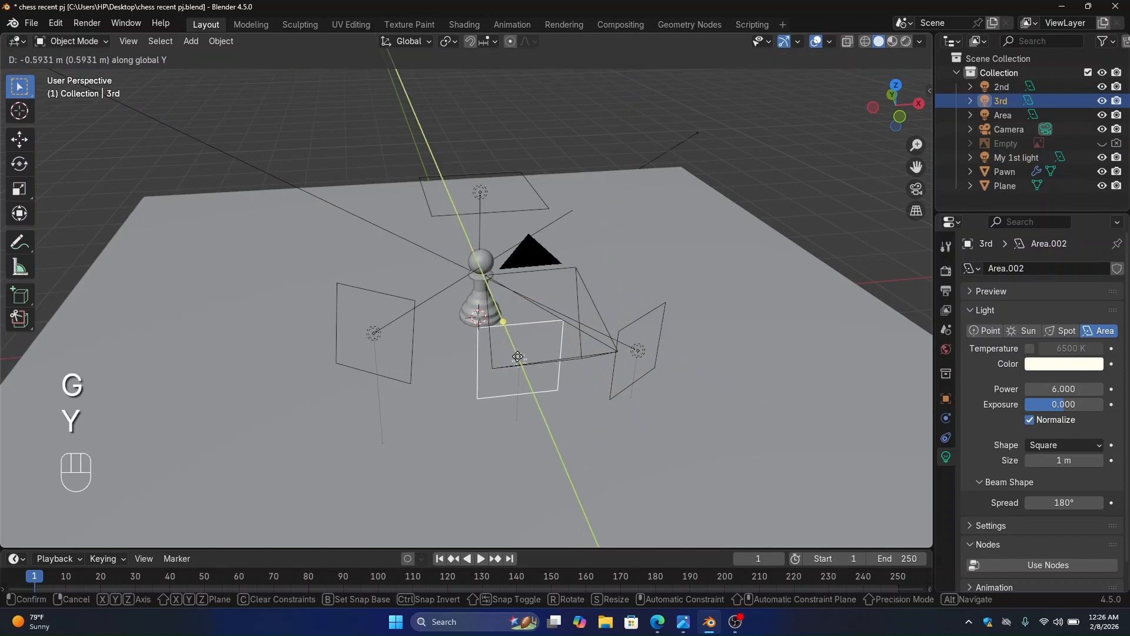
{"action": "left_click", "coordinate": [518, 370]}
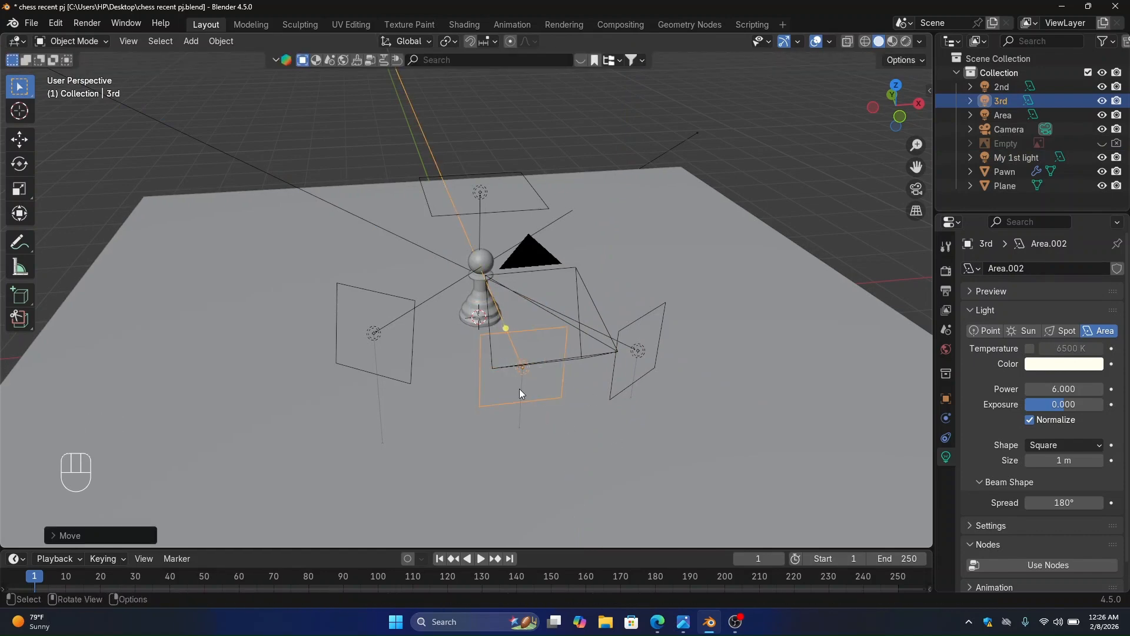
Examine the repositioned lights' effect through the camera in rendered shading with overlays hidden.
{"action": "middle_click_drag", "start_coordinate": [519, 390], "coordinate": [534, 291]}
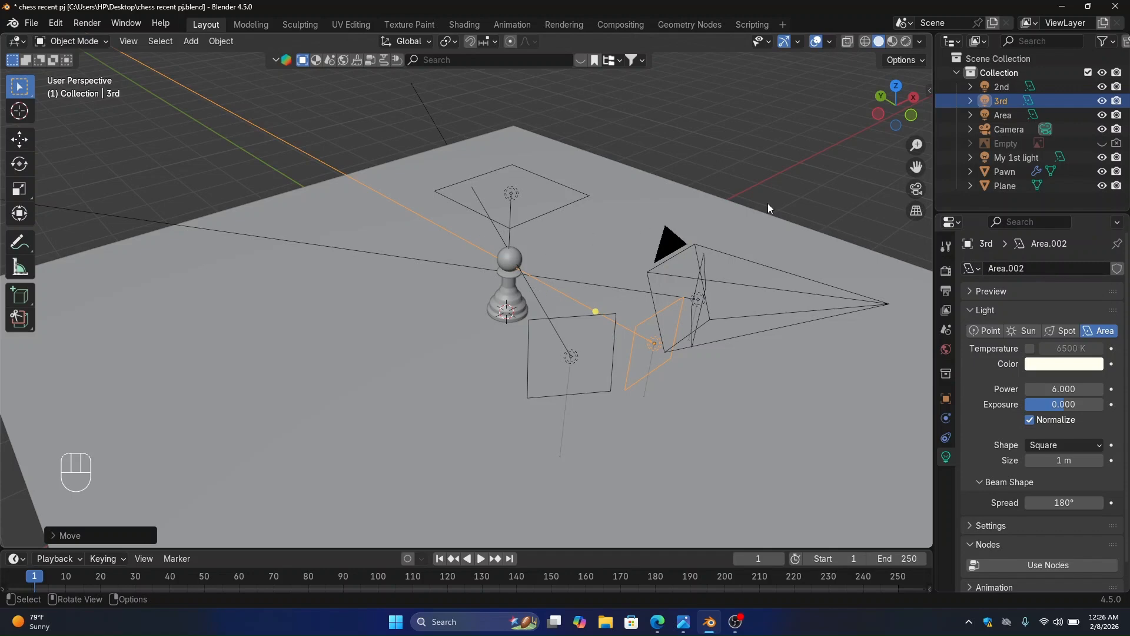
{"action": "left_click", "coordinate": [919, 193]}
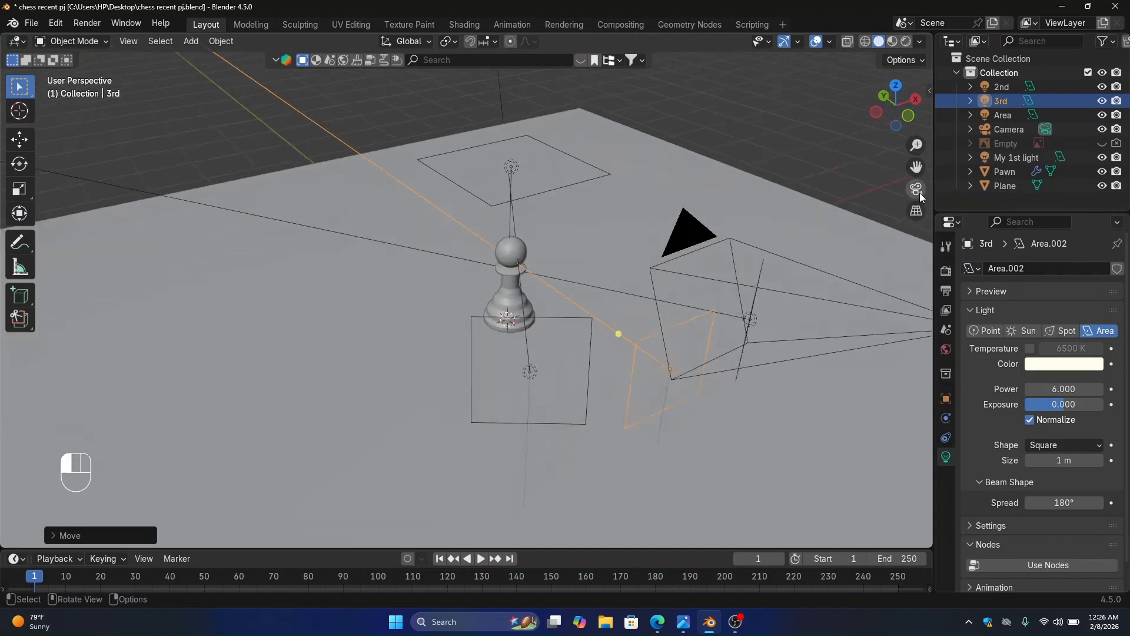
{"action": "left_click", "coordinate": [822, 41]}
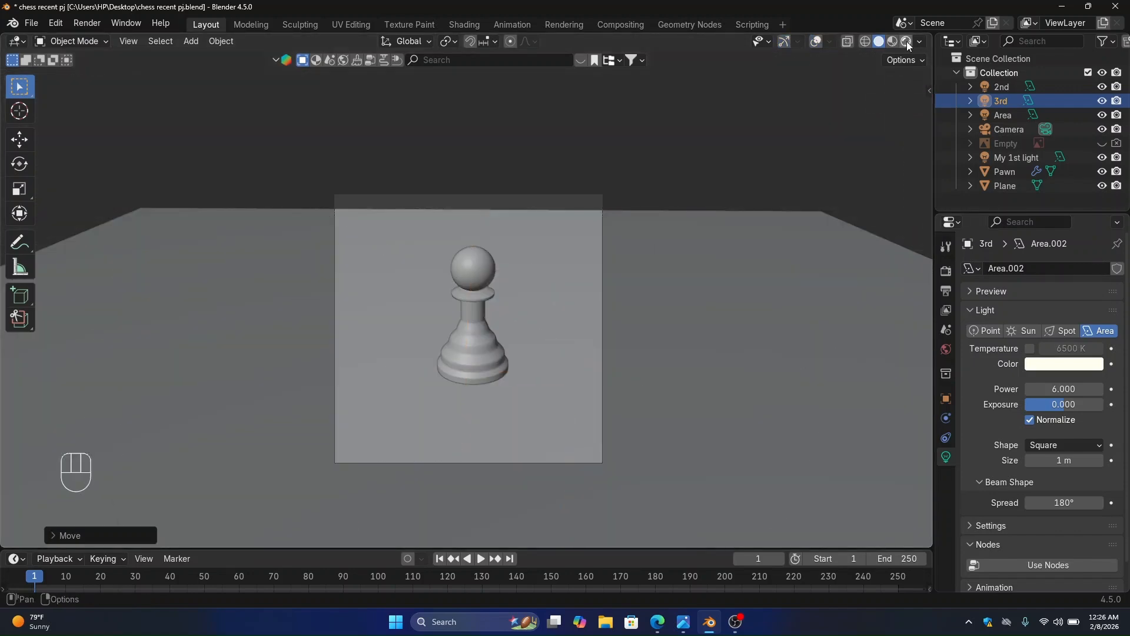
{"action": "left_click", "coordinate": [906, 41]}
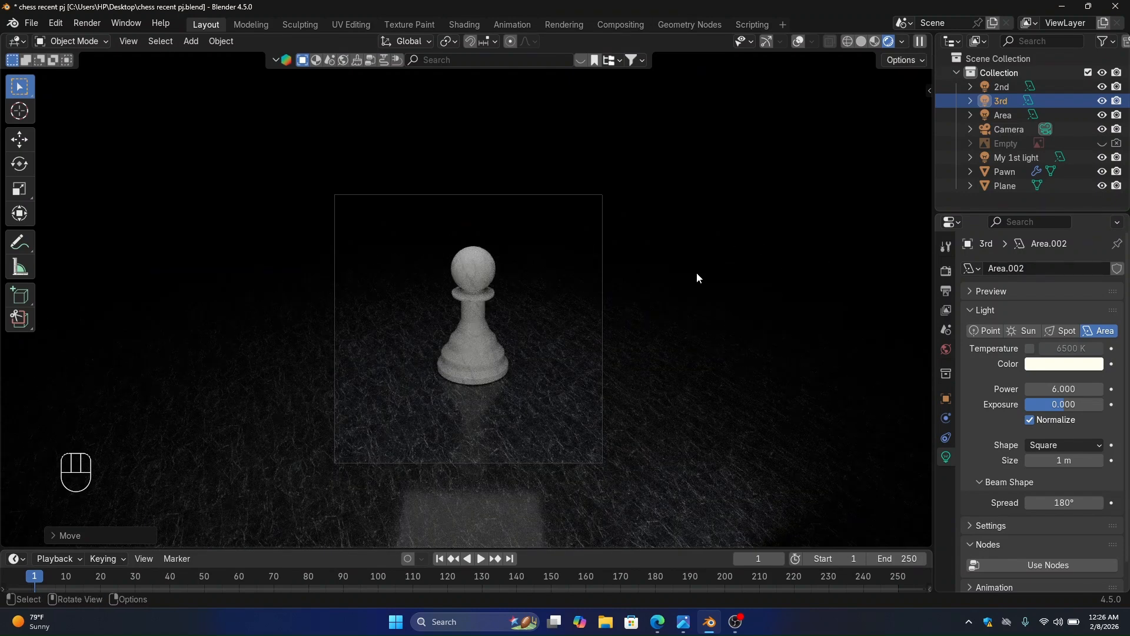
{"action": "left_click", "coordinate": [798, 41]}
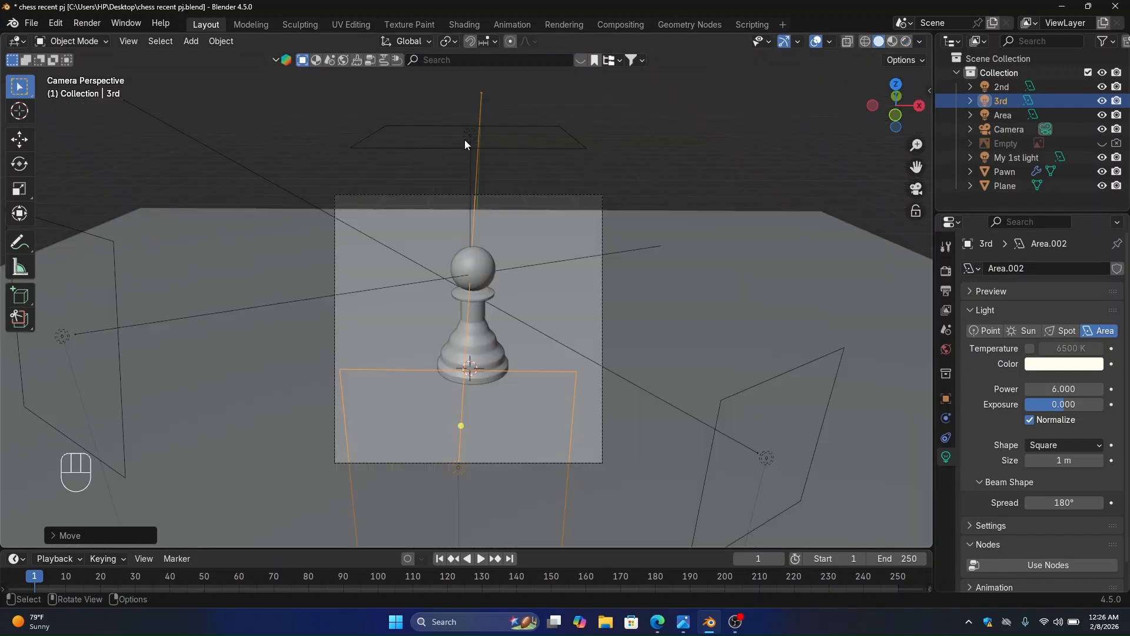
Duplicate the area light above the pawn and place the copy about 2.3 m along the positive global X axis.
{"action": "left_click", "coordinate": [465, 140]}
{"action": "key", "text": "shift+d"}
{"action": "key", "text": "x"}
{"action": "key", "text": "x"}
{"action": "key", "text": "x"}
{"action": "key", "text": "x"}
{"action": "key", "text": "x"}
{"action": "key", "text": "x"}
{"action": "key", "text": "x"}
{"action": "key", "text": "x"}
{"action": "key", "text": "x"}
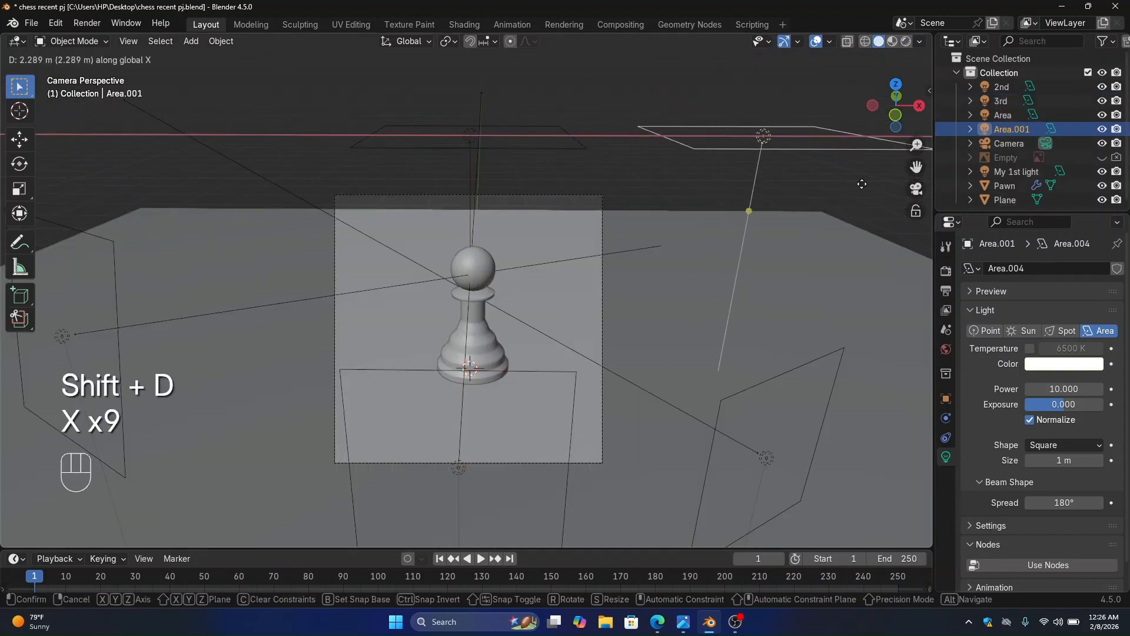
{"action": "key", "text": "x"}
{"action": "key", "text": "x"}
{"action": "key", "text": "x"}
{"action": "key", "text": "x"}
{"action": "key", "text": "x"}
{"action": "left_click", "coordinate": [779, 188]}
Duplicate the new side light along the global X axis to the opposite side of the pawn.
{"action": "key", "text": "shift+d"}
{"action": "key", "text": "x"}
{"action": "key", "text": "x"}
{"action": "key", "text": "x"}
{"action": "key", "text": "x"}
{"action": "key", "text": "x"}
{"action": "key", "text": "x"}
{"action": "key", "text": "x"}
{"action": "key", "text": "x"}
{"action": "key", "text": "x"}
{"action": "key", "text": "x"}
{"action": "key", "text": "x"}
{"action": "key", "text": "x"}
{"action": "key", "text": "x"}
{"action": "key", "text": "x"}
{"action": "key", "text": "x"}
{"action": "left_click", "coordinate": [913, 448]}
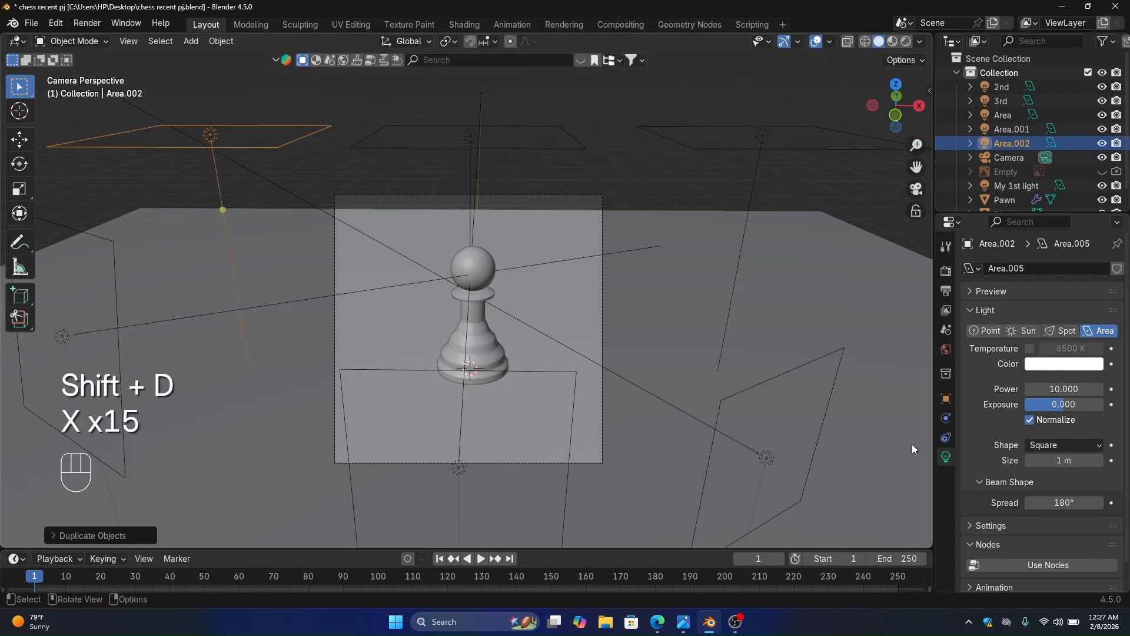
Set the power of both duplicated side lights, Area.002 and Area.001, to 3.
{"action": "left_click", "coordinate": [1053, 389]}
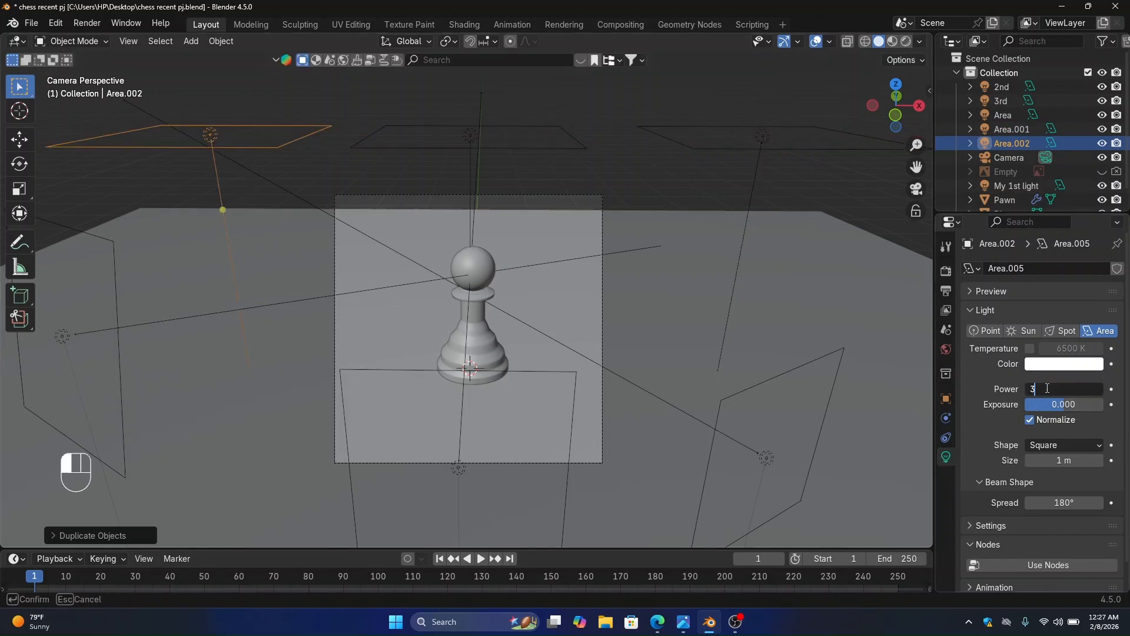
{"action": "key", "text": "Return"}
{"action": "left_click", "coordinate": [762, 138]}
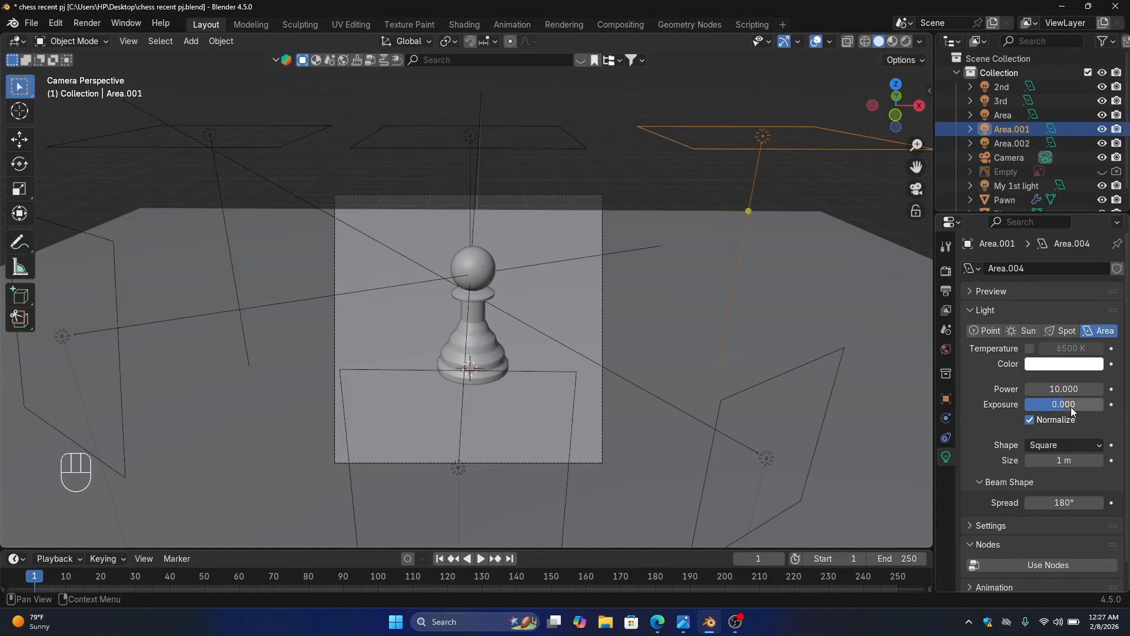
{"action": "type", "text": "3"}
{"action": "key", "text": "Return"}
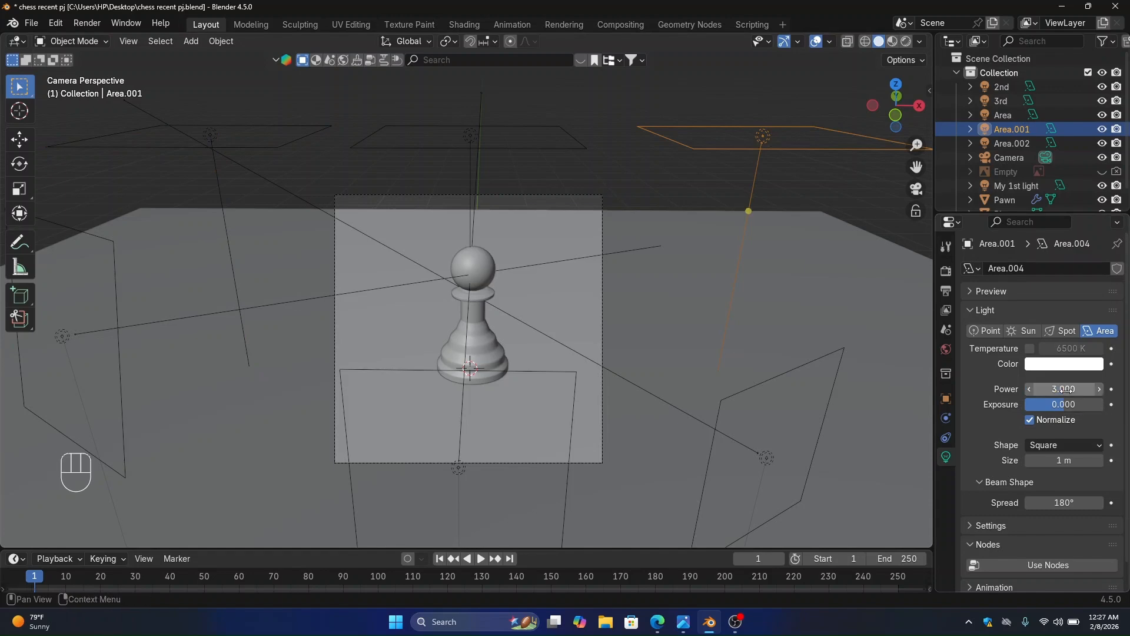
Examine the two side lights' effect in rendered shading with overlays and gizmos hidden, and restore both displays.
{"action": "left_click", "coordinate": [906, 41]}
{"action": "left_click", "coordinate": [799, 41]}
{"action": "left_click", "coordinate": [765, 41]}
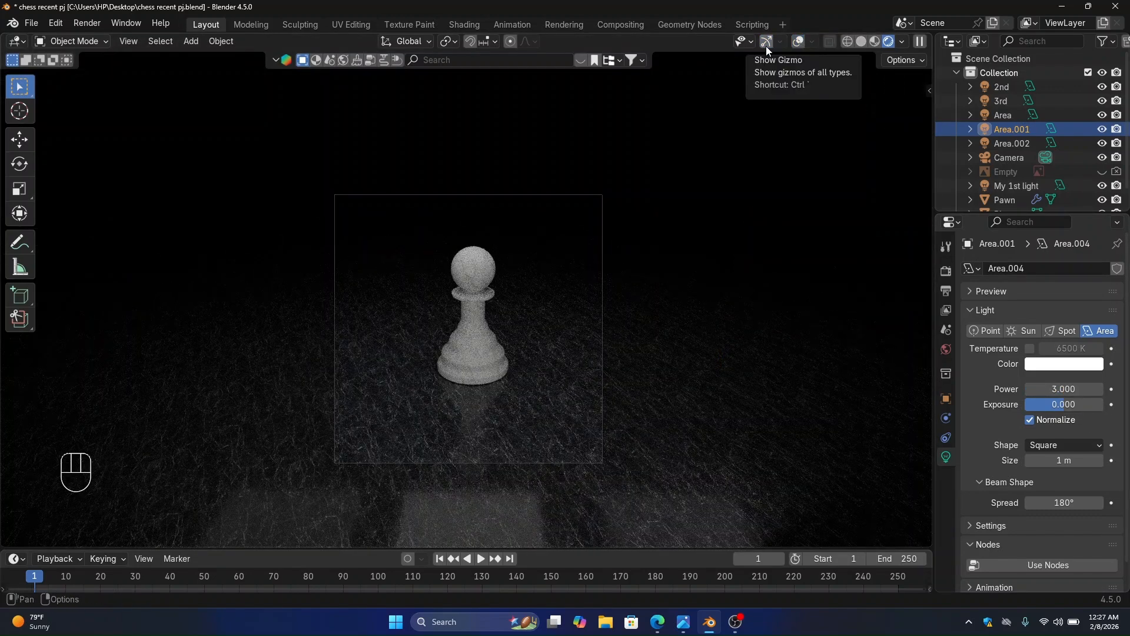
{"action": "left_click", "coordinate": [766, 45]}
{"action": "left_click", "coordinate": [799, 41]}
{"action": "left_click", "coordinate": [1103, 130]}
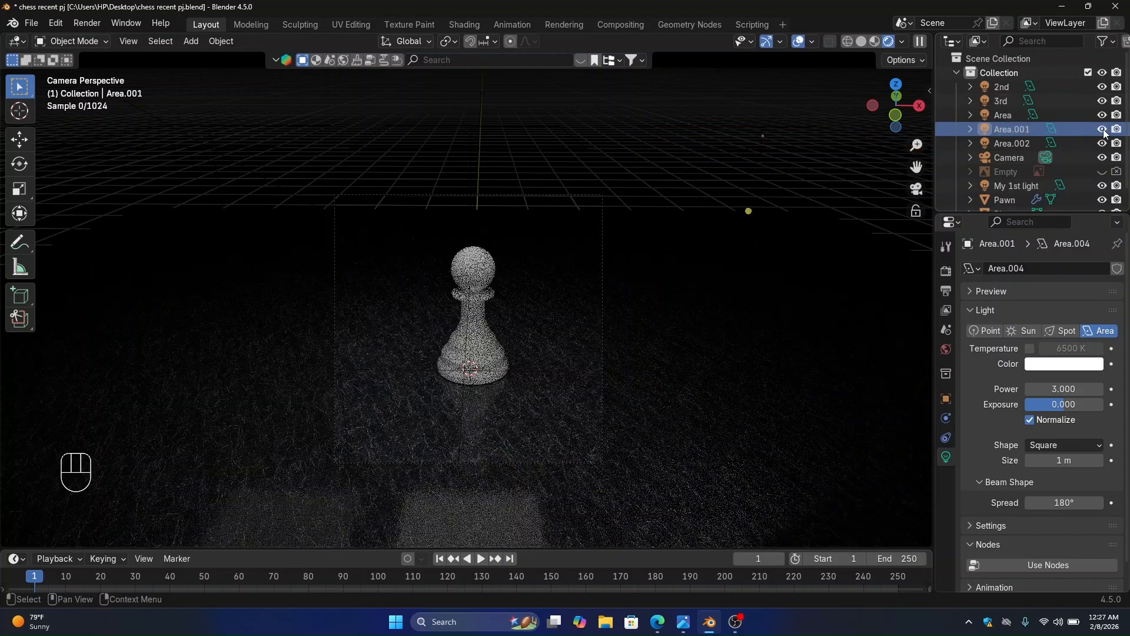
{"action": "left_click", "coordinate": [1102, 130]}
Lower the Area.001 side light about 0.8 m along the global Z axis.
{"action": "key", "text": "g"}
{"action": "key", "text": "z"}
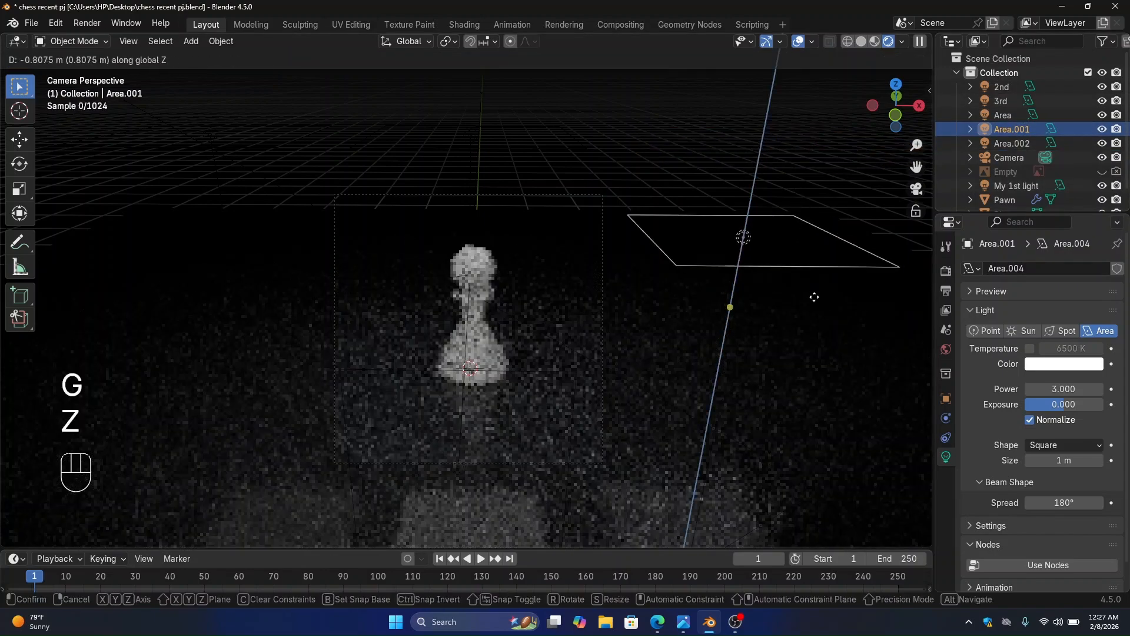
{"action": "left_click", "coordinate": [815, 295]}
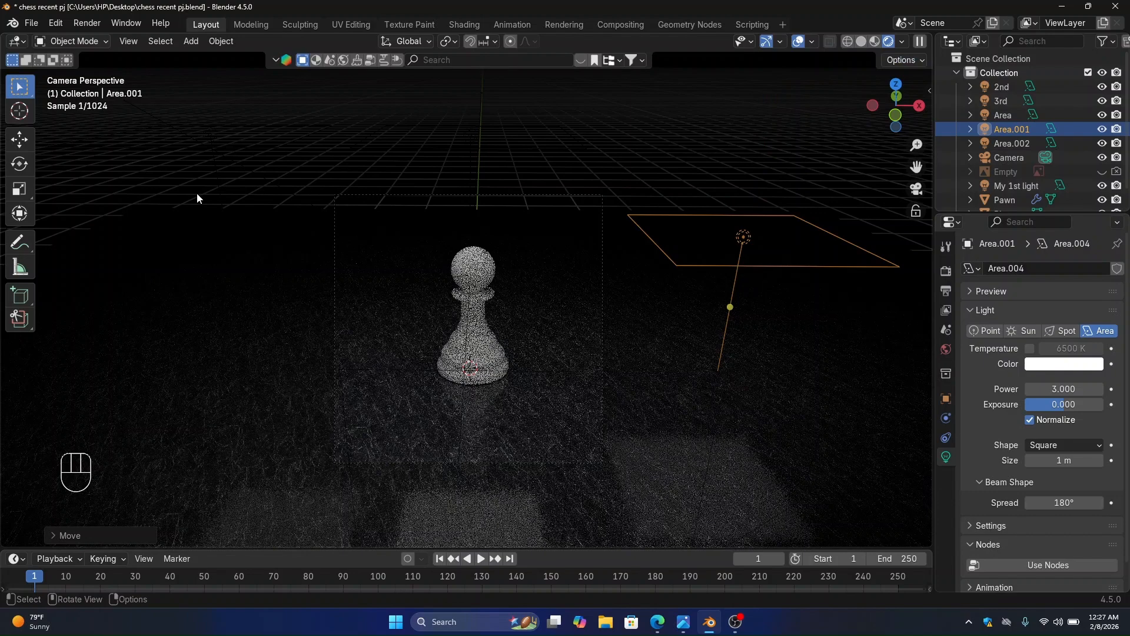
Lower the Area.002 side light about 0.65 m along the global Z axis.
{"action": "left_click", "coordinate": [207, 137]}
{"action": "key", "text": "g"}
{"action": "key", "text": "z"}
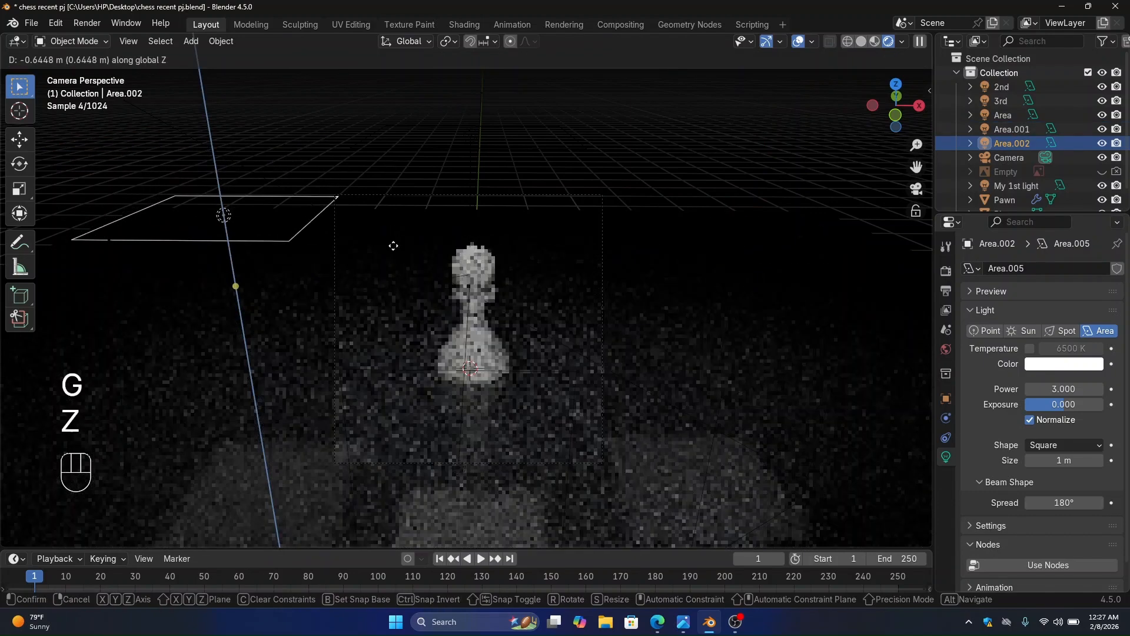
{"action": "left_click", "coordinate": [391, 243]}
Check the lowered side lights in the render without overlays and gizmos, and return to solid shading.
{"action": "left_click", "coordinate": [798, 41]}
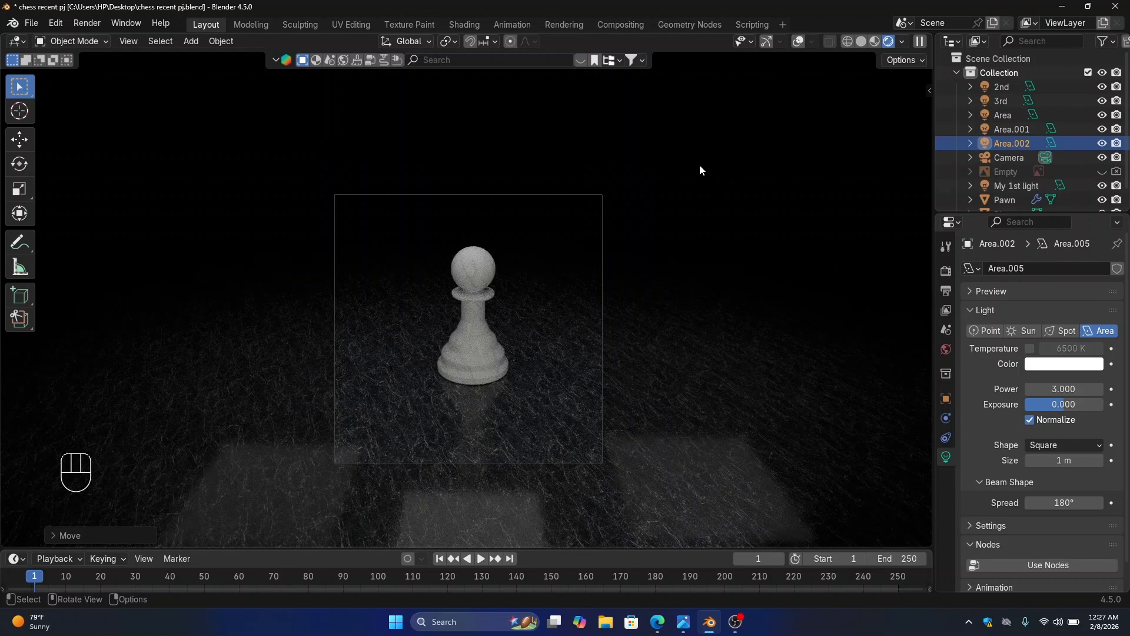
{"action": "left_click", "coordinate": [798, 41]}
{"action": "left_click", "coordinate": [766, 41]}
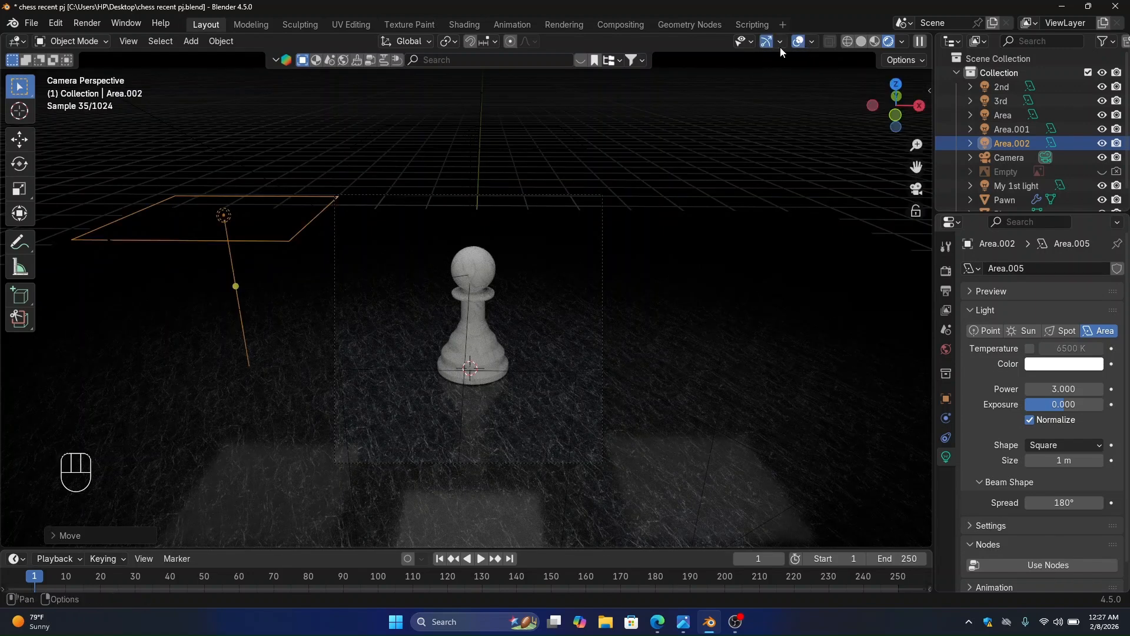
{"action": "left_click", "coordinate": [861, 41]}
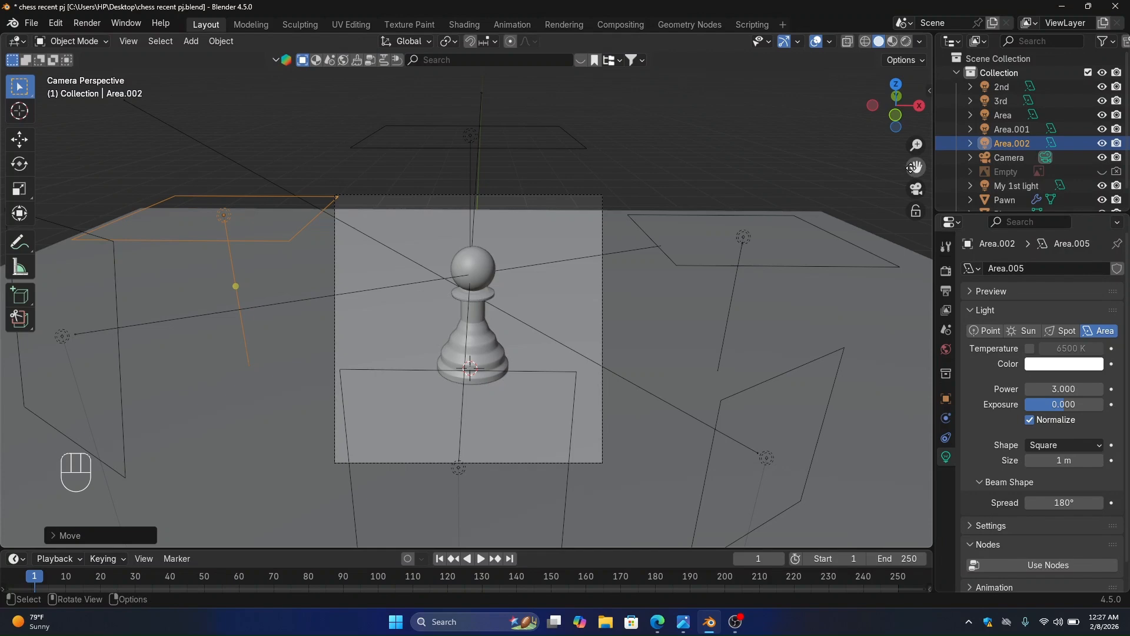
Leave the camera view and duplicate the overhead Area light along the global Y axis to behind the pawn.
{"action": "left_click", "coordinate": [916, 188]}
{"action": "left_click", "coordinate": [525, 202]}
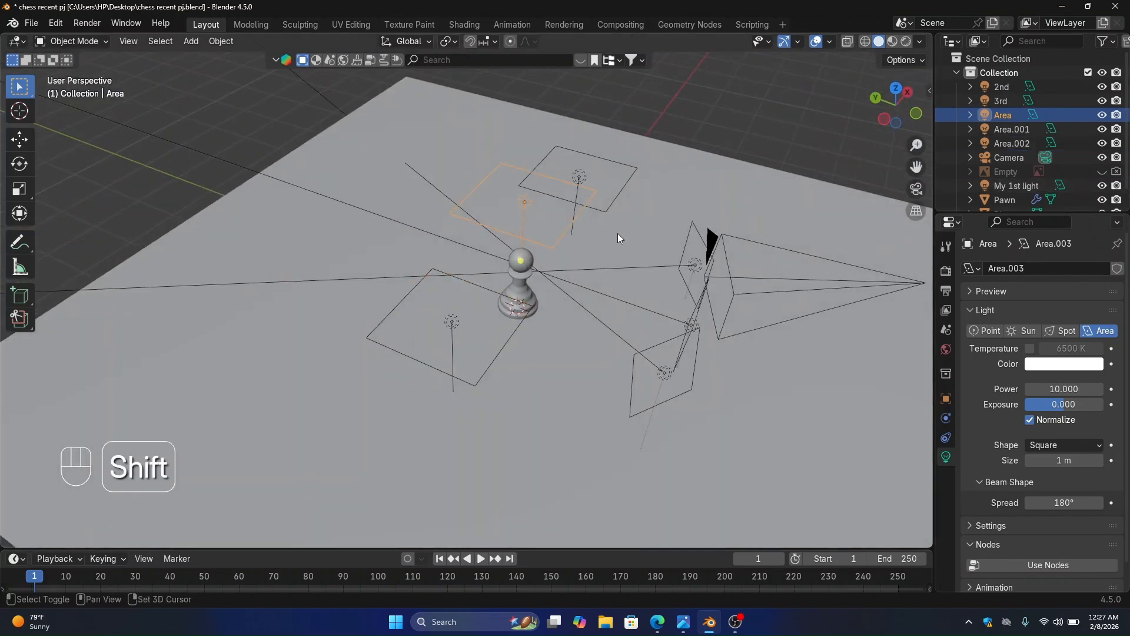
{"action": "key", "text": "shift+d"}
{"action": "key", "text": "y"}
{"action": "left_click", "coordinate": [546, 212]}
Lower the new rear light slightly along the global Z axis and set its power to 4.
{"action": "key", "text": "g"}
{"action": "key", "text": "z"}
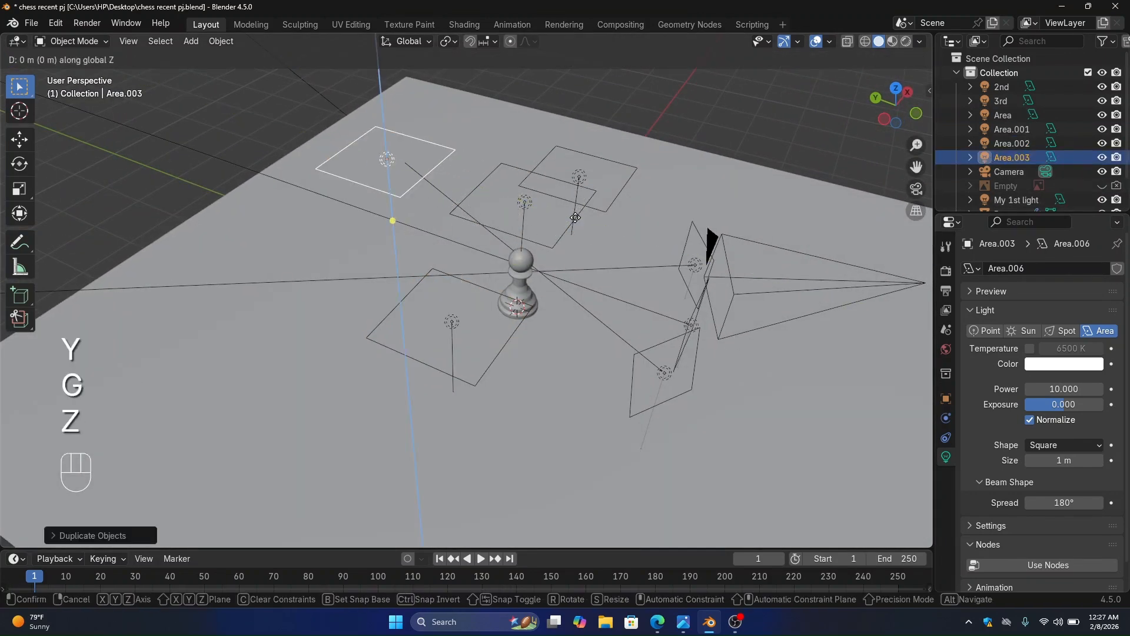
{"action": "left_click", "coordinate": [573, 237]}
{"action": "left_click", "coordinate": [1067, 389]}
{"action": "type", "text": "4"}
{"action": "key", "text": "Return"}
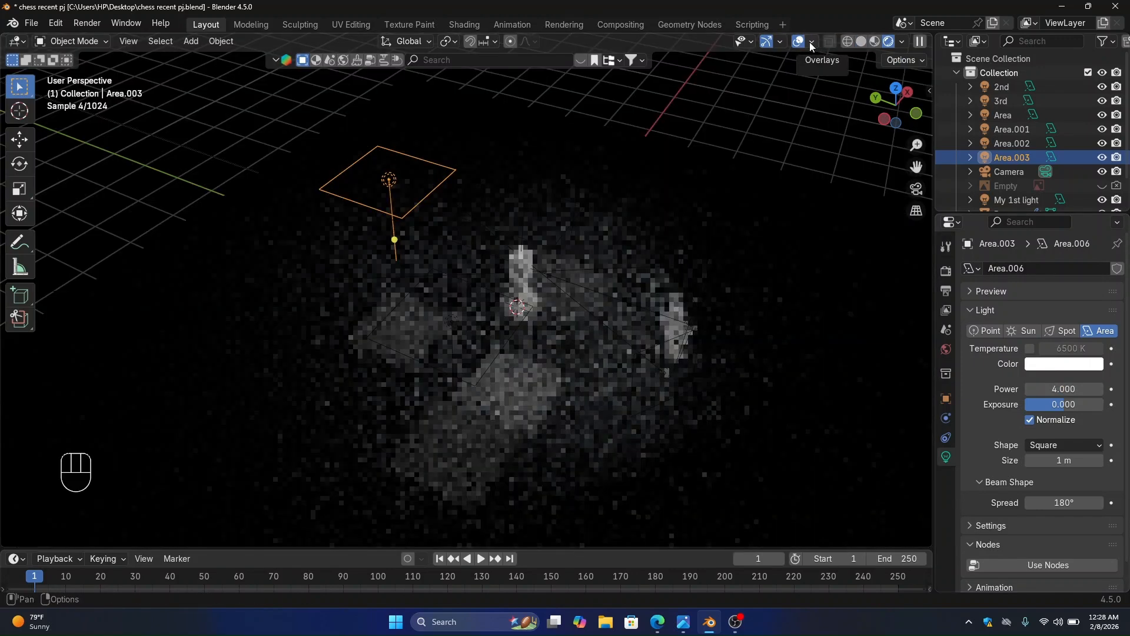
Examine the rear light's effect through the camera in rendered shading with overlays and gizmos hidden.
{"action": "left_click", "coordinate": [801, 42]}
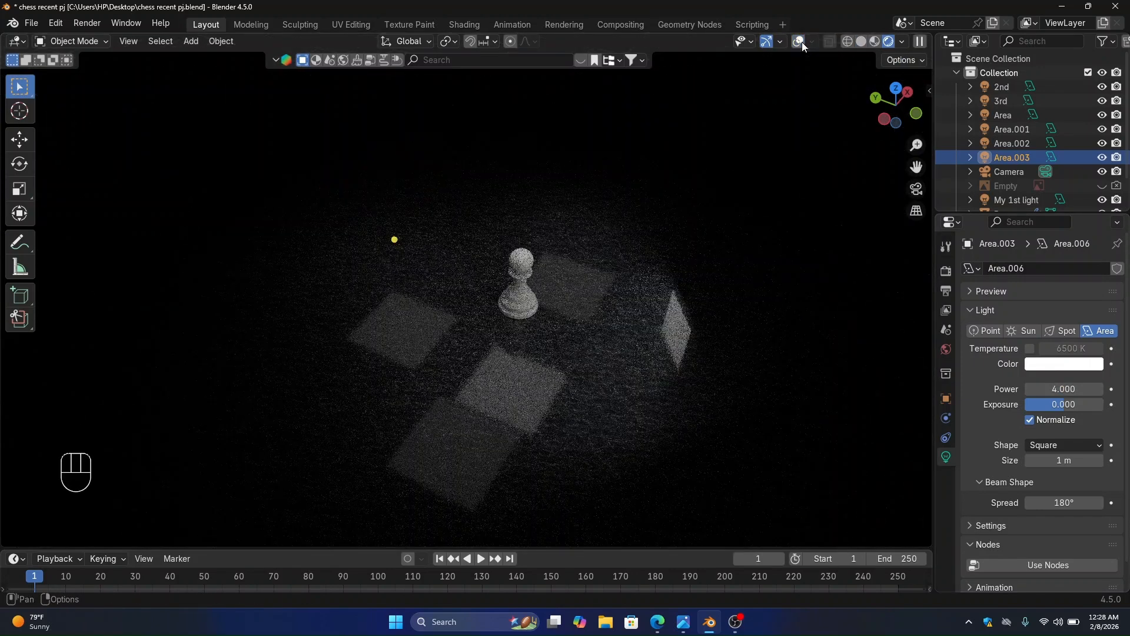
{"action": "left_click", "coordinate": [771, 44]}
{"action": "left_click", "coordinate": [766, 41]}
{"action": "left_click", "coordinate": [917, 187]}
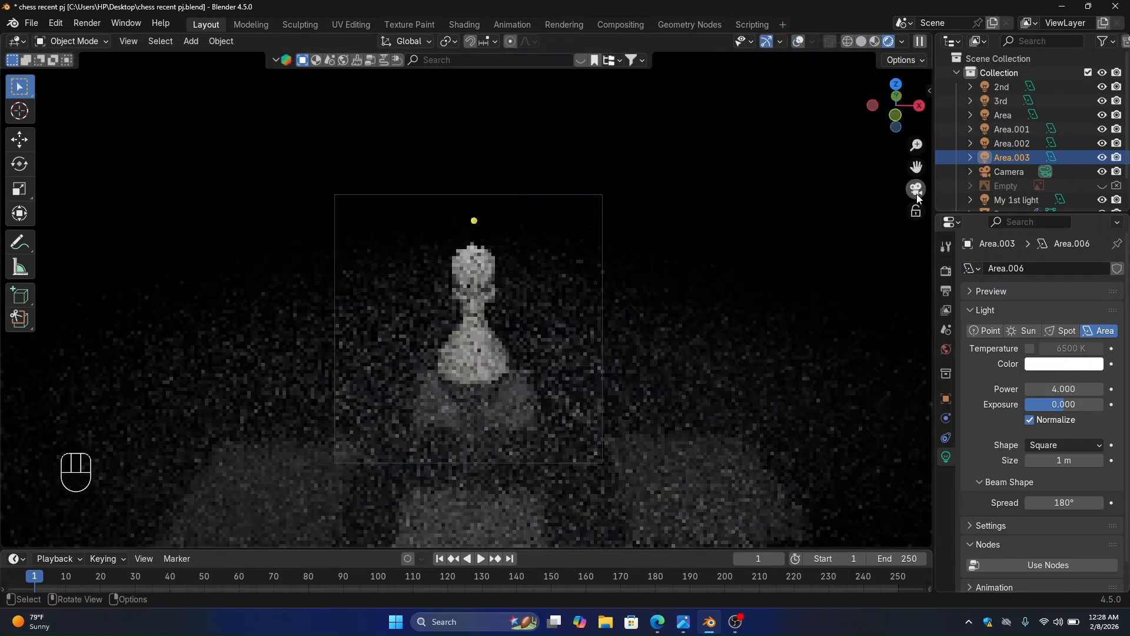
{"action": "left_click", "coordinate": [766, 41]}
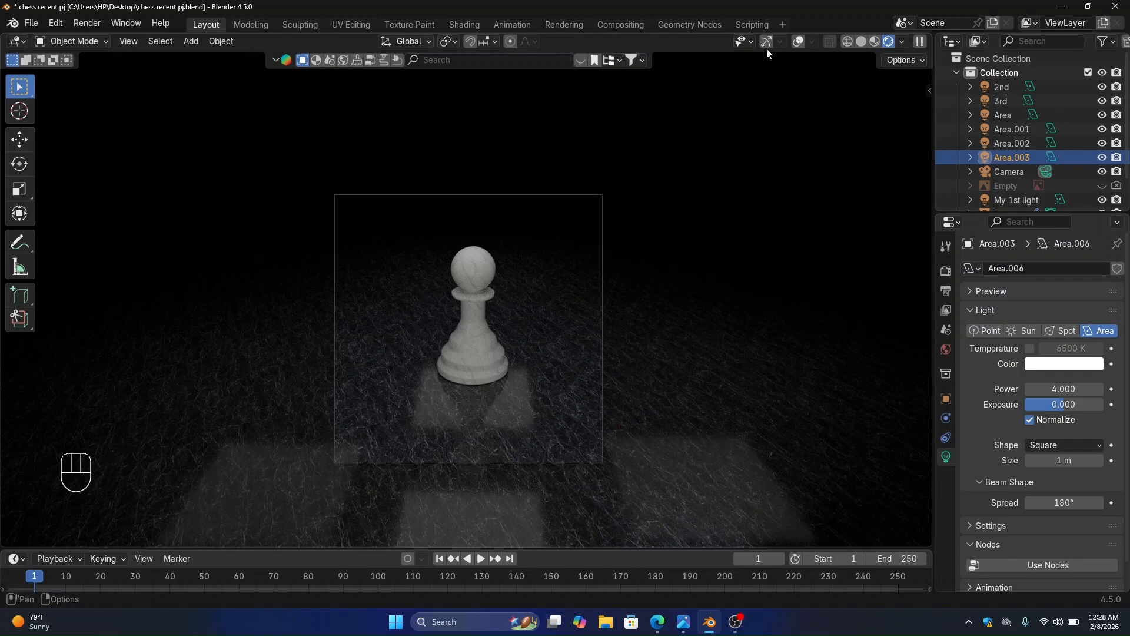
Set the Cycles render device to GPU Compute.
{"action": "left_click", "coordinate": [946, 270]}
{"action": "left_click", "coordinate": [945, 456]}
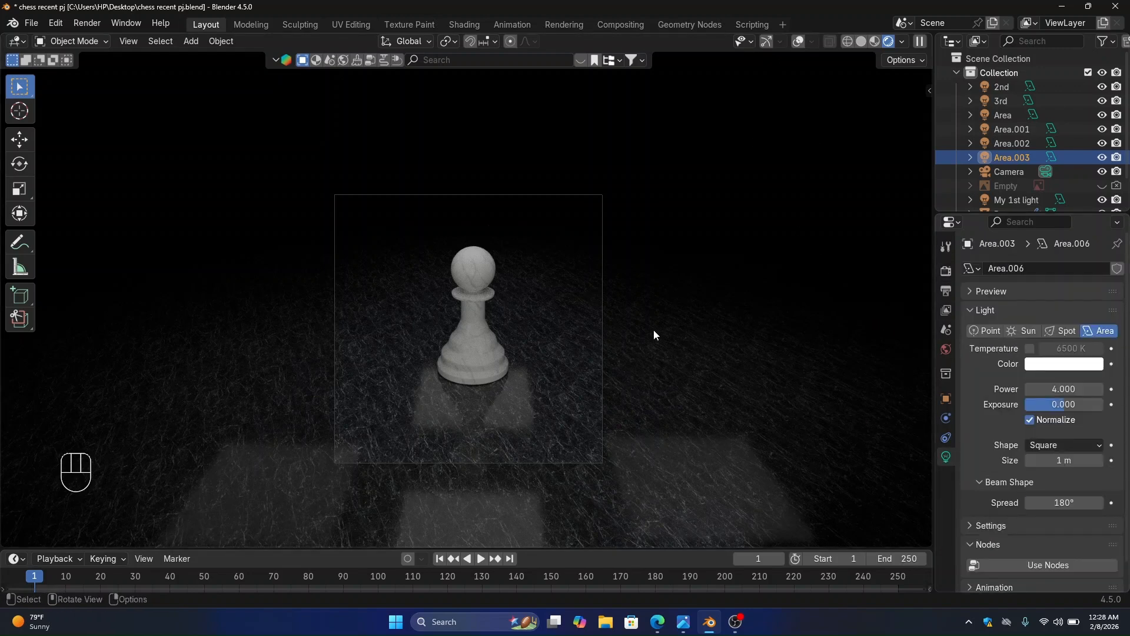
{"action": "left_click", "coordinate": [946, 270]}
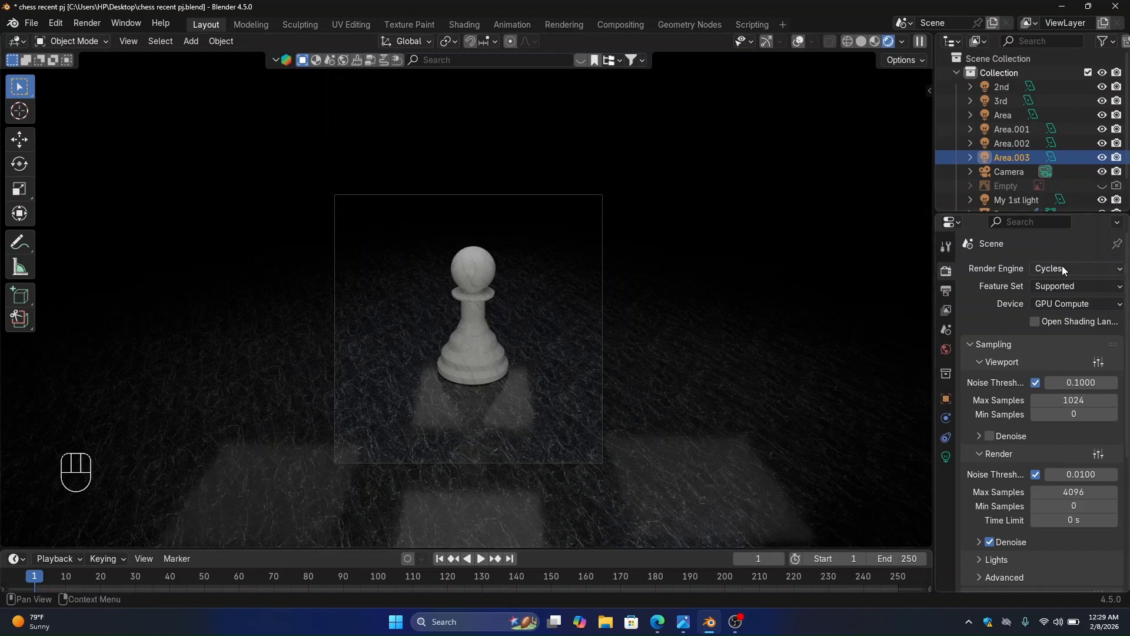
{"action": "left_click", "coordinate": [1062, 304]}
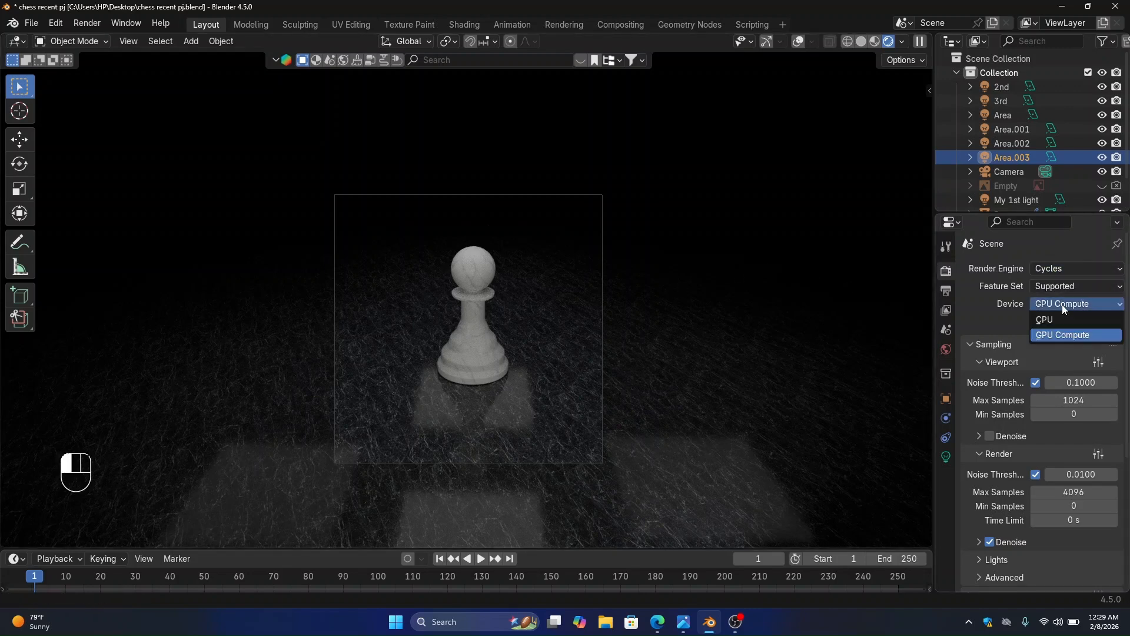
{"action": "left_click", "coordinate": [1051, 334]}
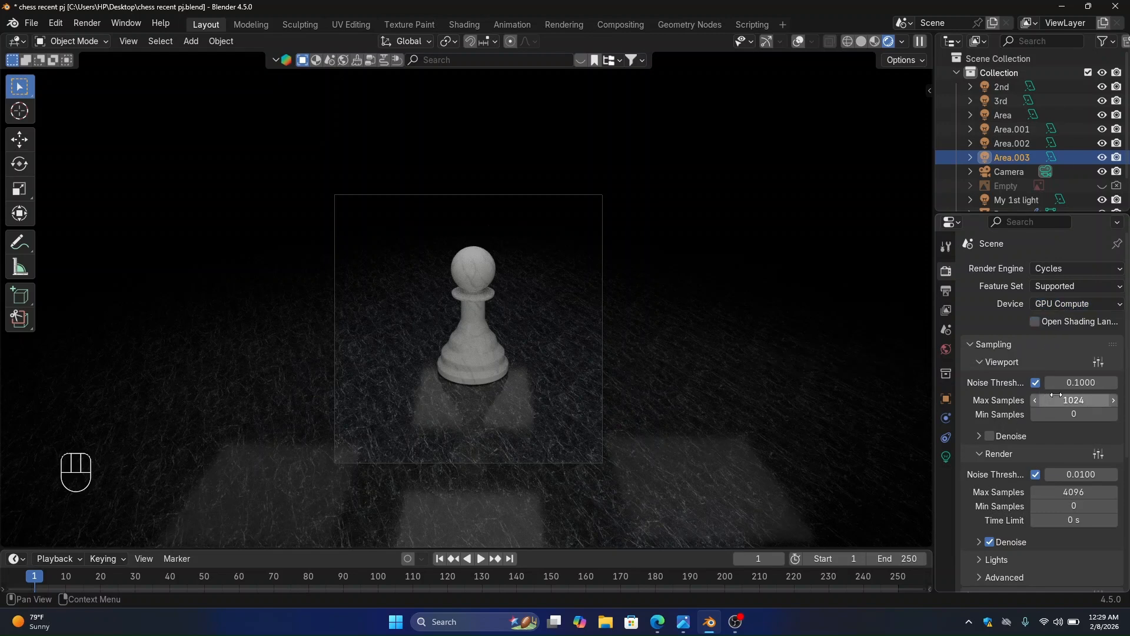
Set the maximum samples for the final render to 2048.
{"action": "scroll", "coordinate": [1004, 480], "scroll_direction": "down", "scroll_amount": 2}
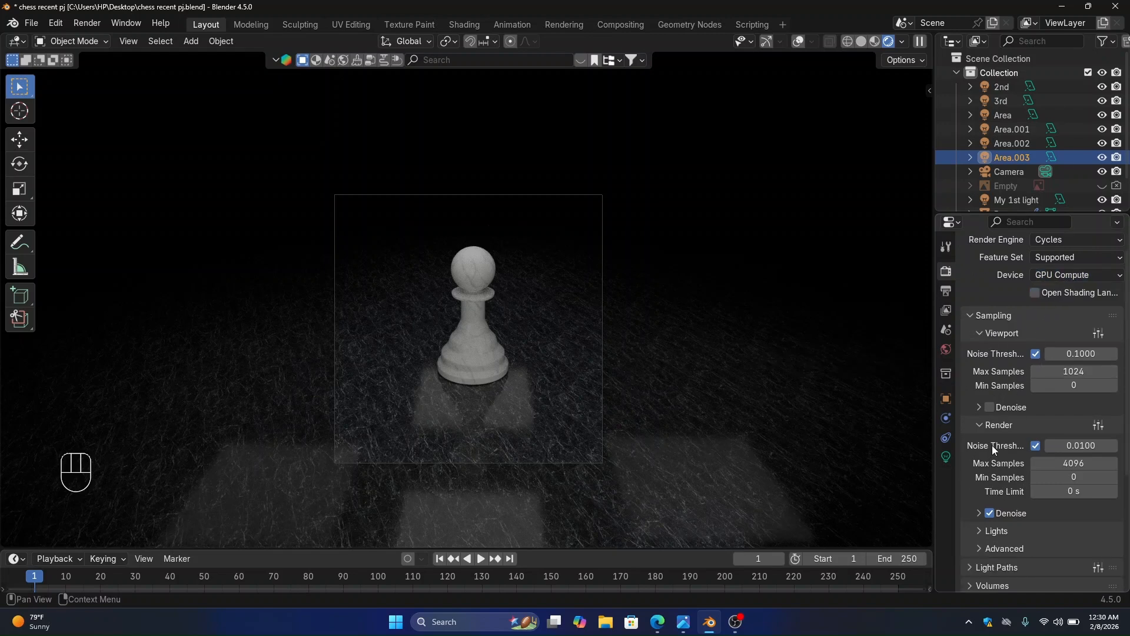
{"action": "left_click", "coordinate": [1065, 463]}
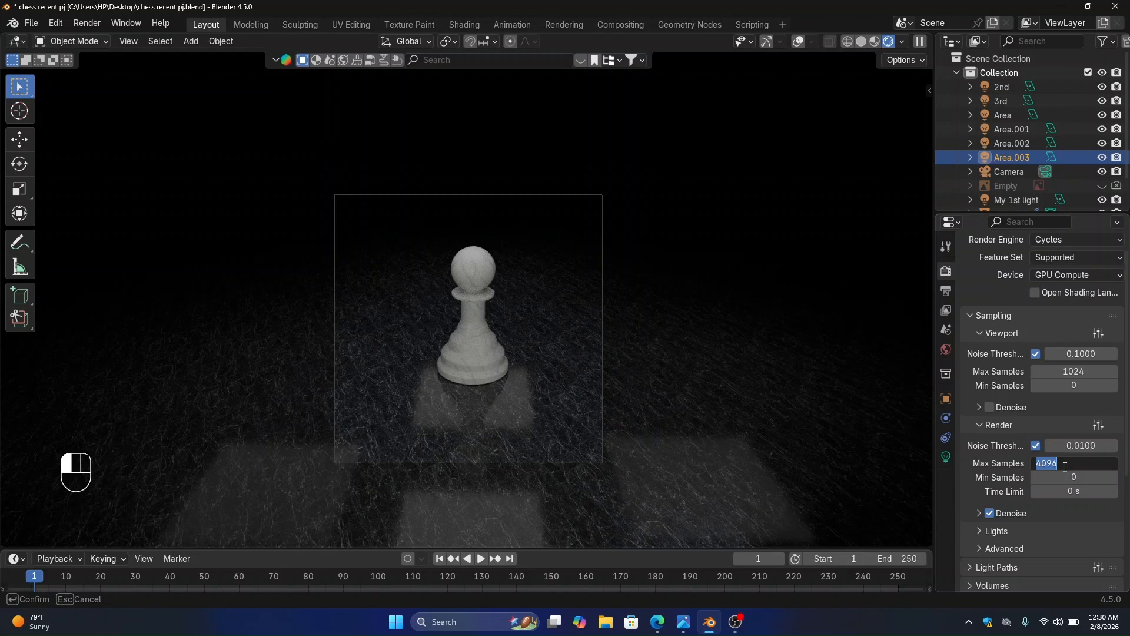
{"action": "type", "text": "2048"}
{"action": "key", "text": "Return"}
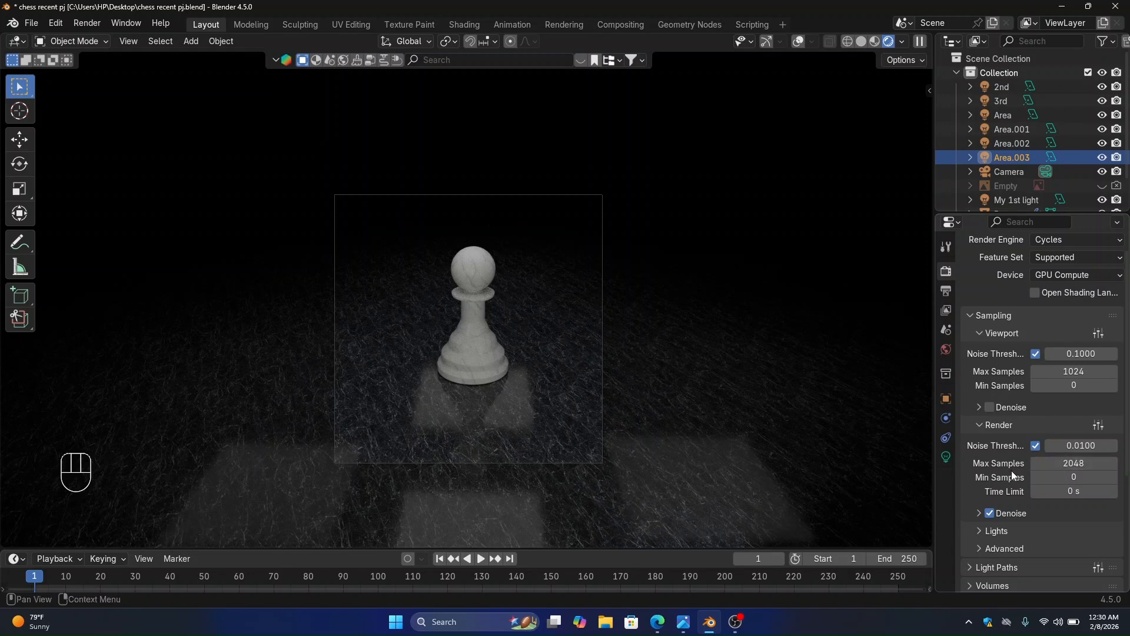
Set the maximum samples for the final render to 512.
{"action": "left_click", "coordinate": [1085, 465]}
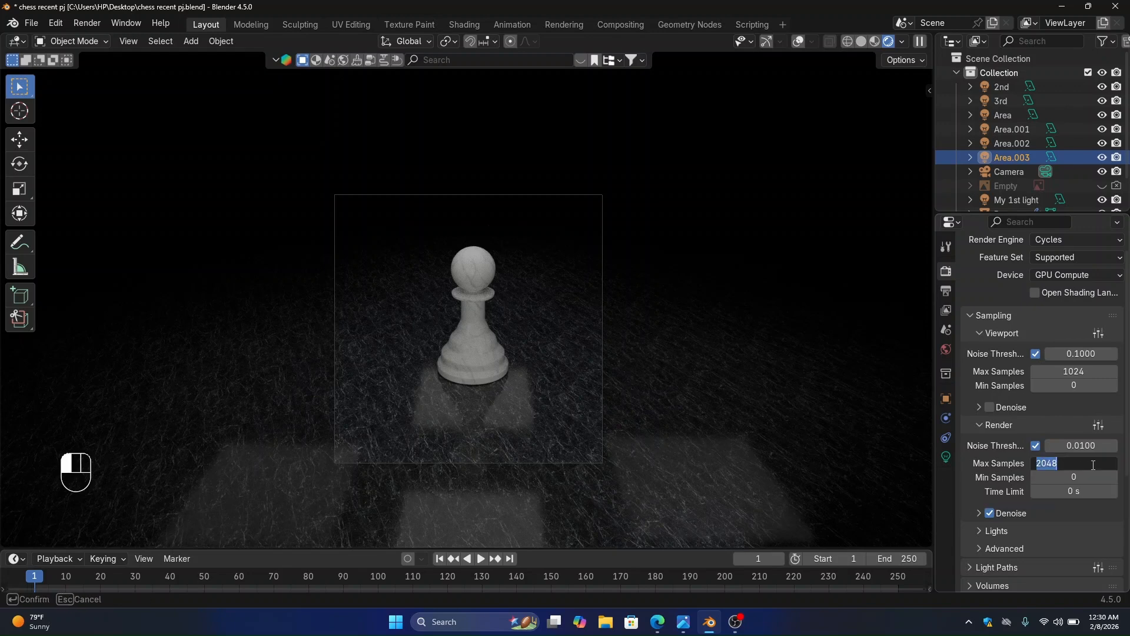
{"action": "type", "text": "512"}
{"action": "key", "text": "Return"}
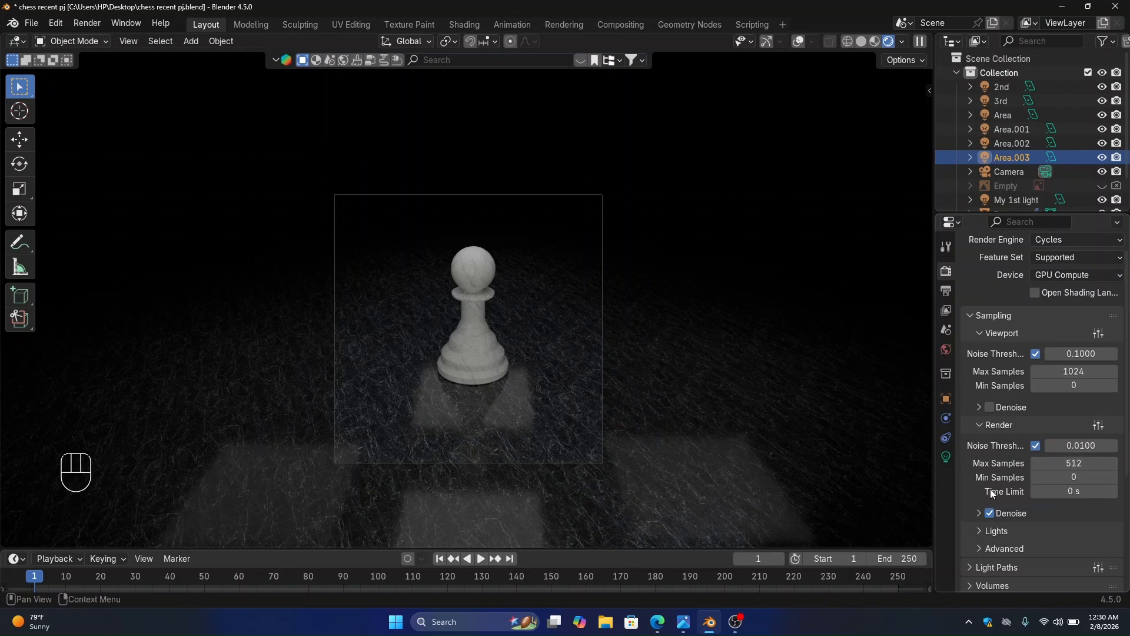
Set the denoiser for the final render to OptiX.
{"action": "left_click", "coordinate": [980, 514]}
{"action": "middle_click_drag", "start_coordinate": [982, 517], "coordinate": [983, 429]}
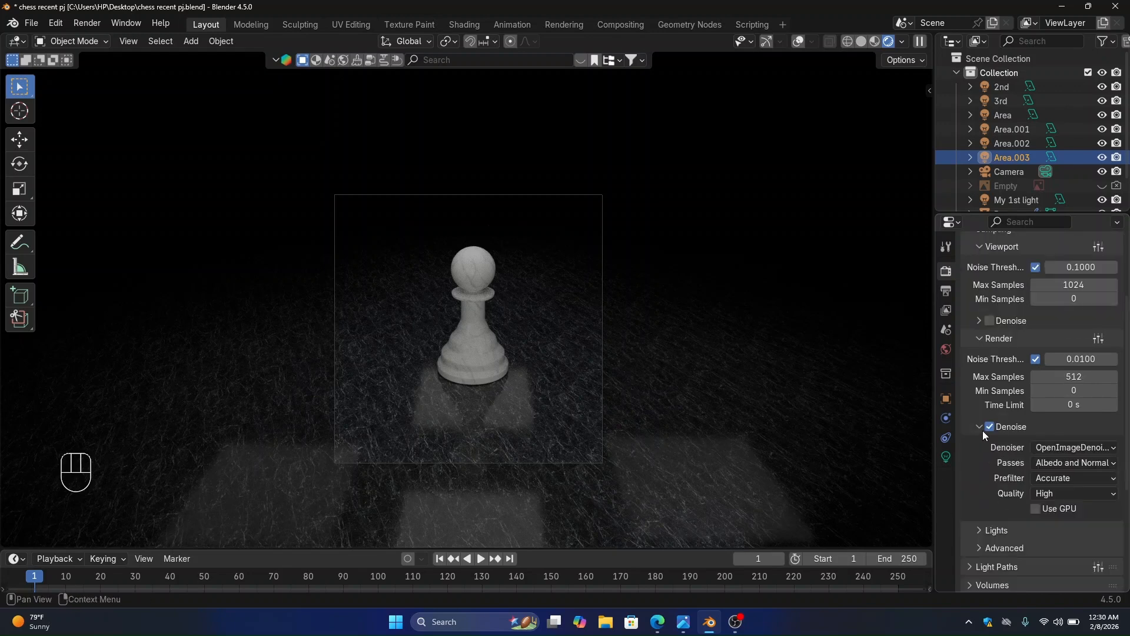
{"action": "left_click", "coordinate": [1058, 448]}
{"action": "left_click", "coordinate": [1038, 463]}
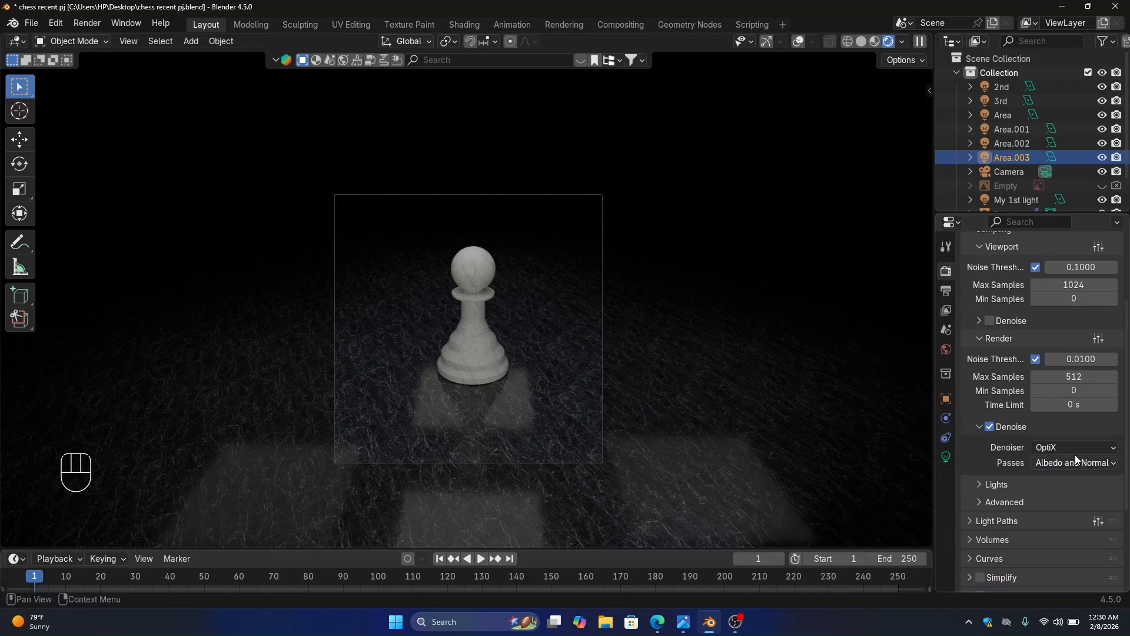
{"action": "scroll", "coordinate": [1002, 465], "scroll_direction": "down", "scroll_amount": 2}
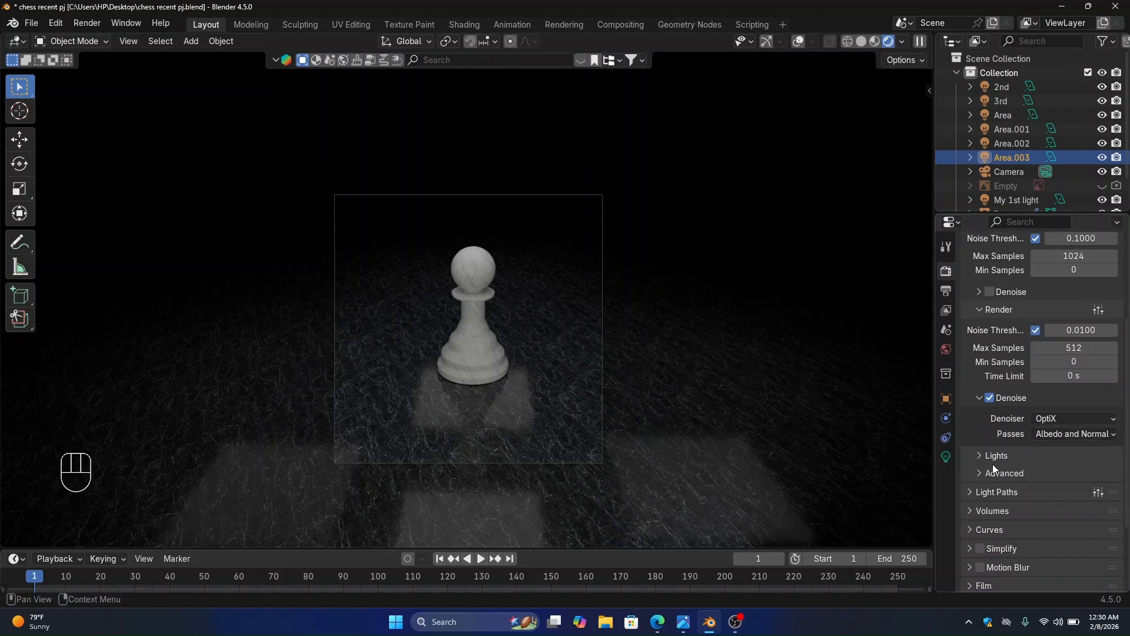
{"action": "left_click", "coordinate": [1048, 418]}
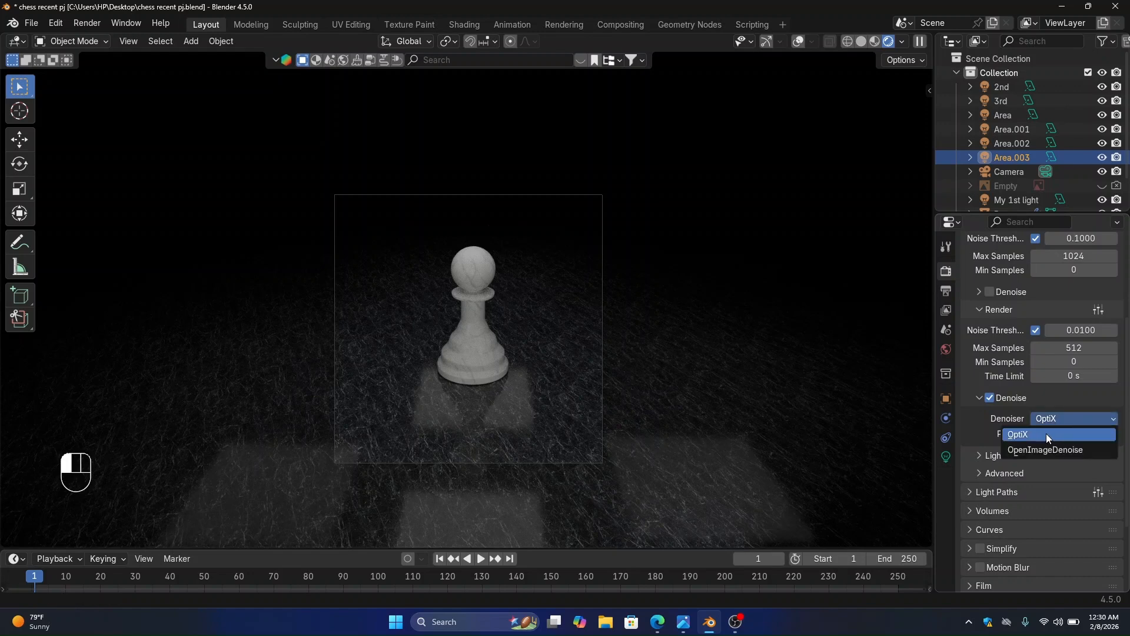
{"action": "left_click", "coordinate": [1049, 419]}
Expand the scene's color management settings and choose AgX as the view transform.
{"action": "scroll", "coordinate": [1002, 432], "scroll_direction": "down", "scroll_amount": 5}
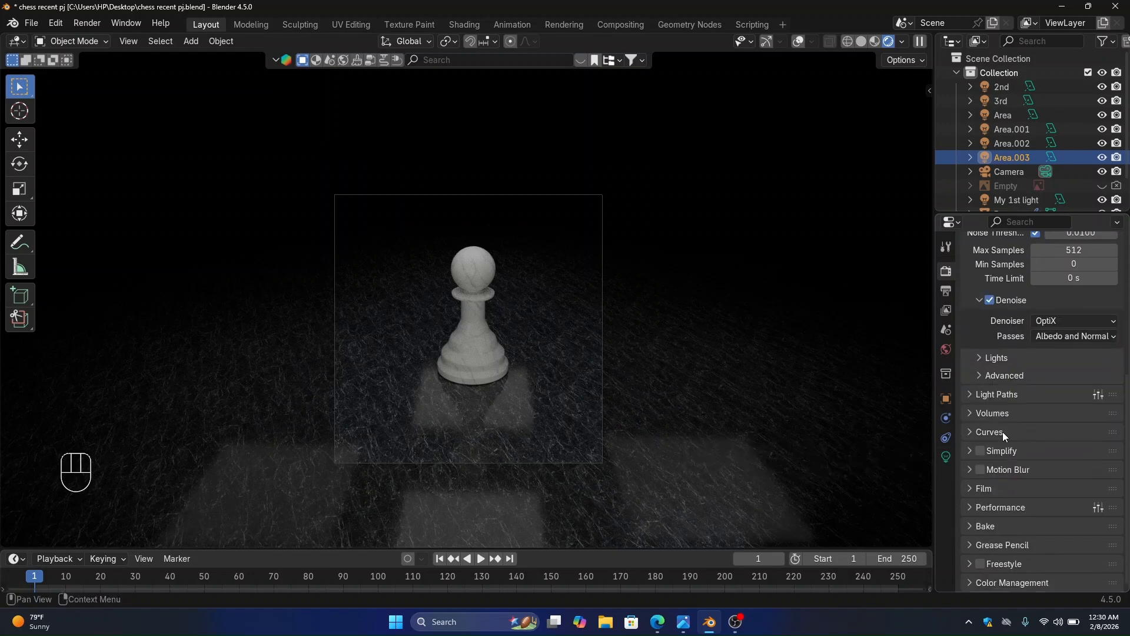
{"action": "left_click", "coordinate": [978, 357]}
{"action": "left_click", "coordinate": [980, 356]}
{"action": "left_click", "coordinate": [971, 583]}
{"action": "scroll", "coordinate": [992, 579], "scroll_direction": "down", "scroll_amount": 2}
{"action": "scroll", "coordinate": [1016, 478], "scroll_direction": "up", "scroll_amount": 10}
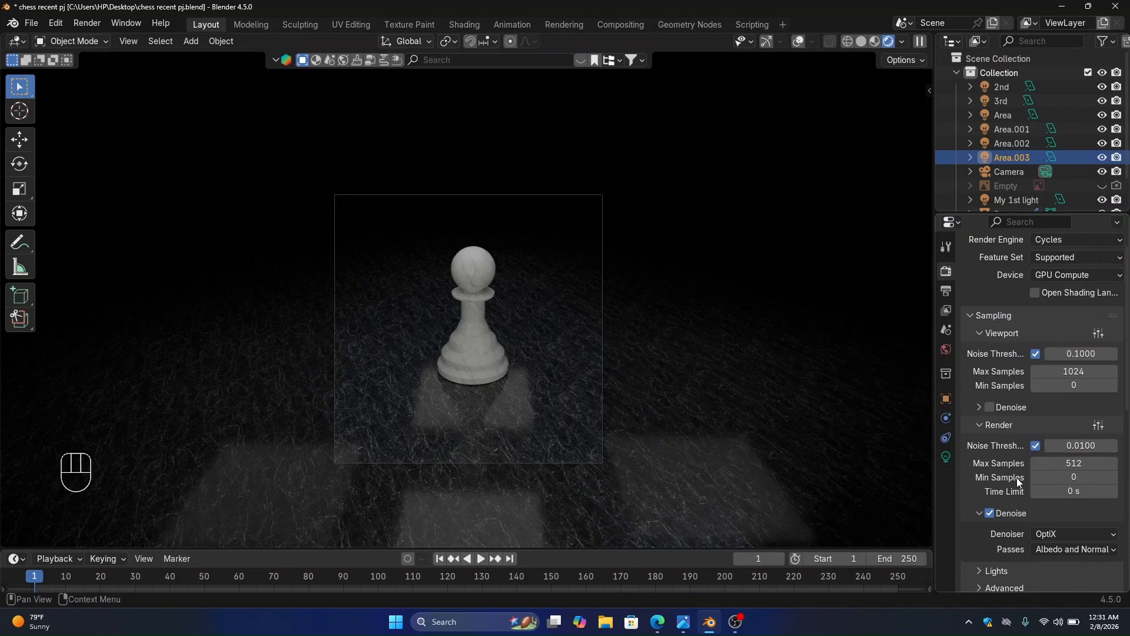
{"action": "scroll", "coordinate": [1020, 496], "scroll_direction": "down", "scroll_amount": 13}
{"action": "left_click", "coordinate": [1077, 459]}
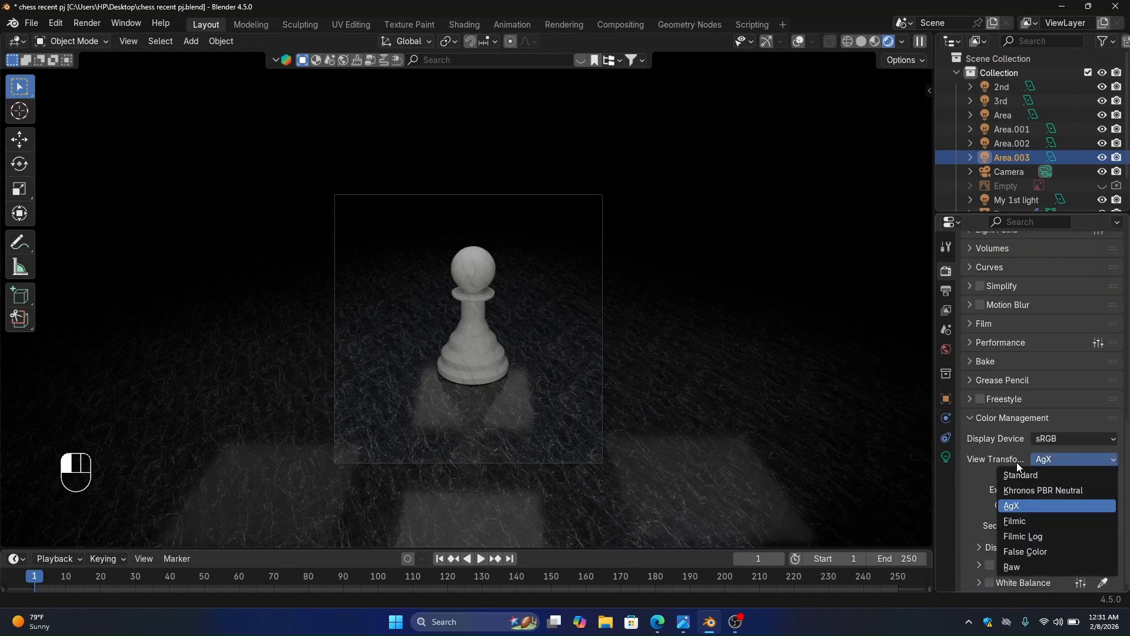
{"action": "left_click", "coordinate": [1023, 504]}
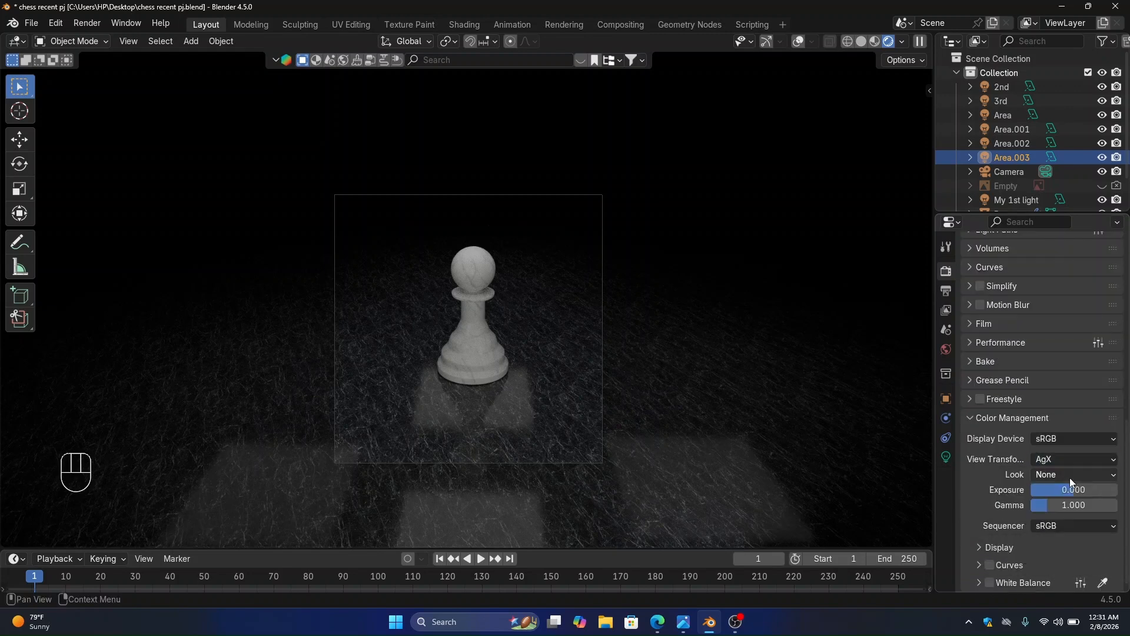
Try the Medium High Contrast and Very High Contrast looks on the pawn scene.
{"action": "left_click", "coordinate": [1068, 475]}
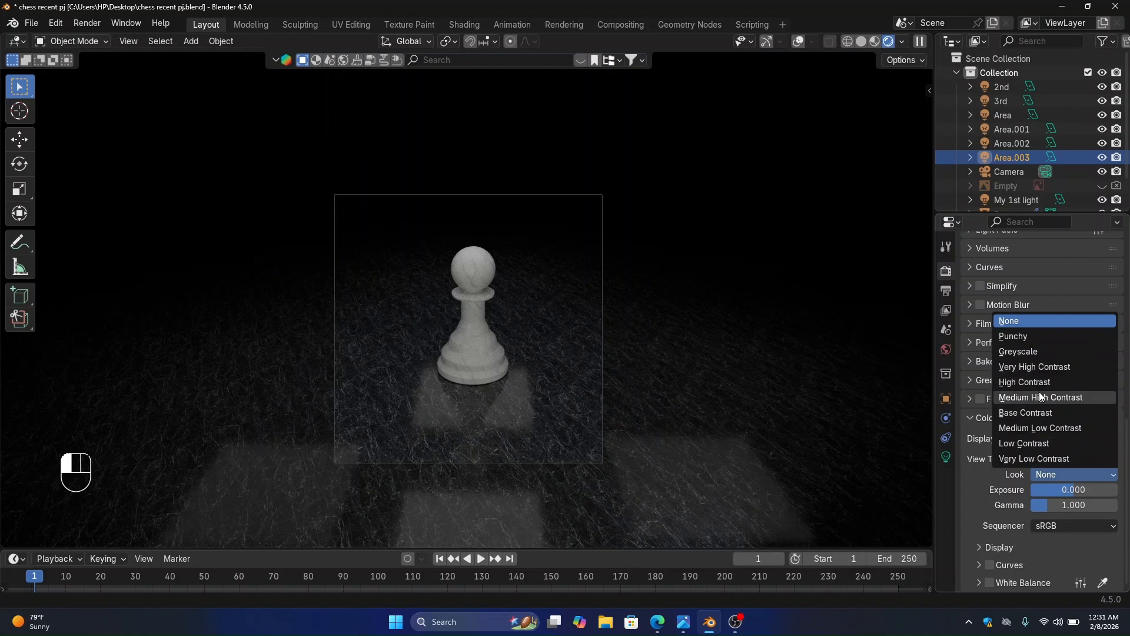
{"action": "left_click", "coordinate": [1040, 398]}
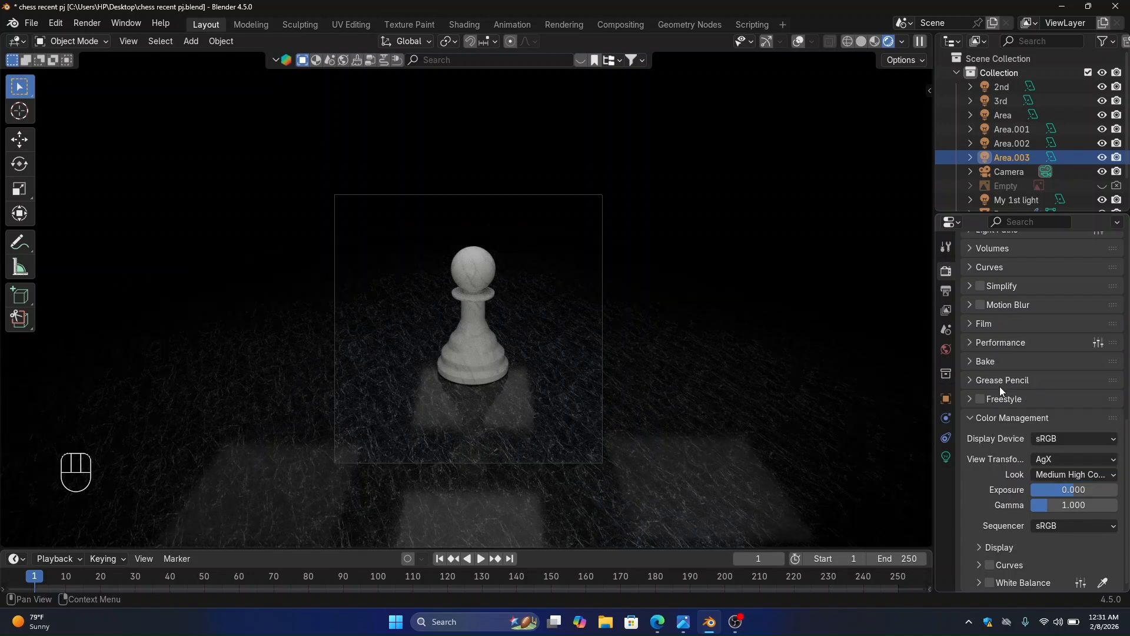
{"action": "left_click", "coordinate": [1069, 474]}
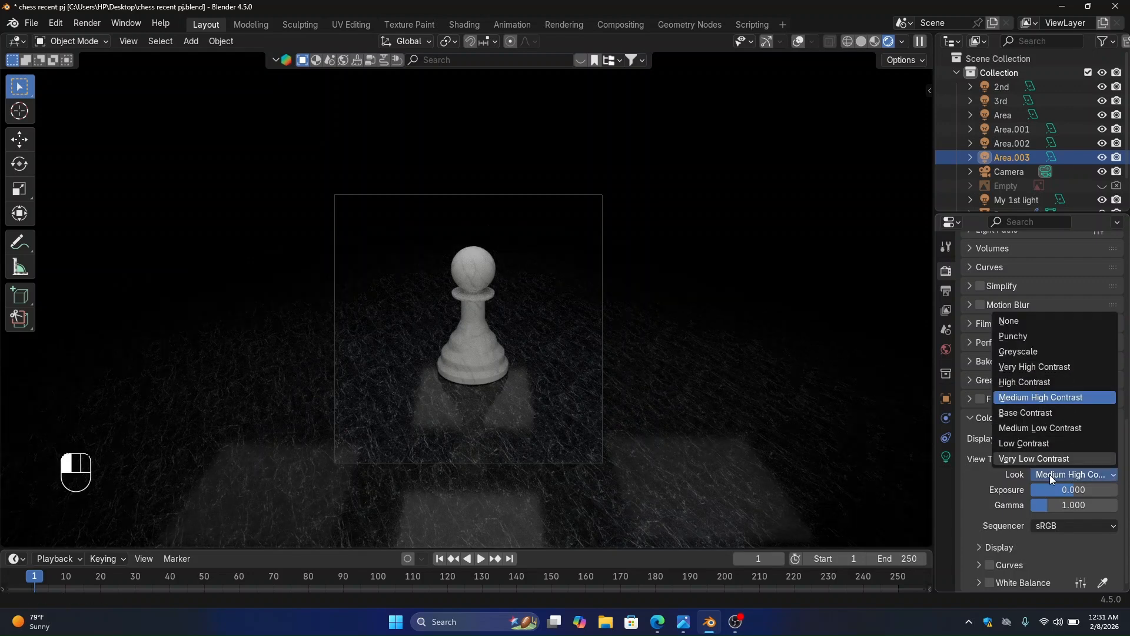
{"action": "left_click", "coordinate": [1039, 367]}
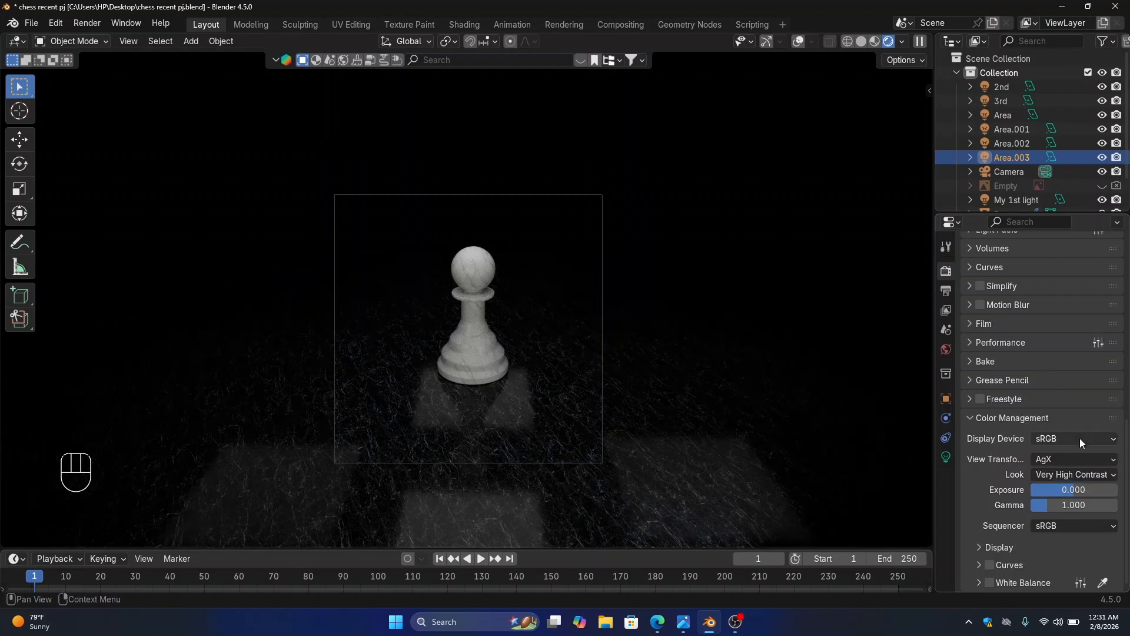
Compare the Medium Low Contrast and Medium High Contrast looks, and settle on Medium Low Contrast.
{"action": "left_click", "coordinate": [1071, 474]}
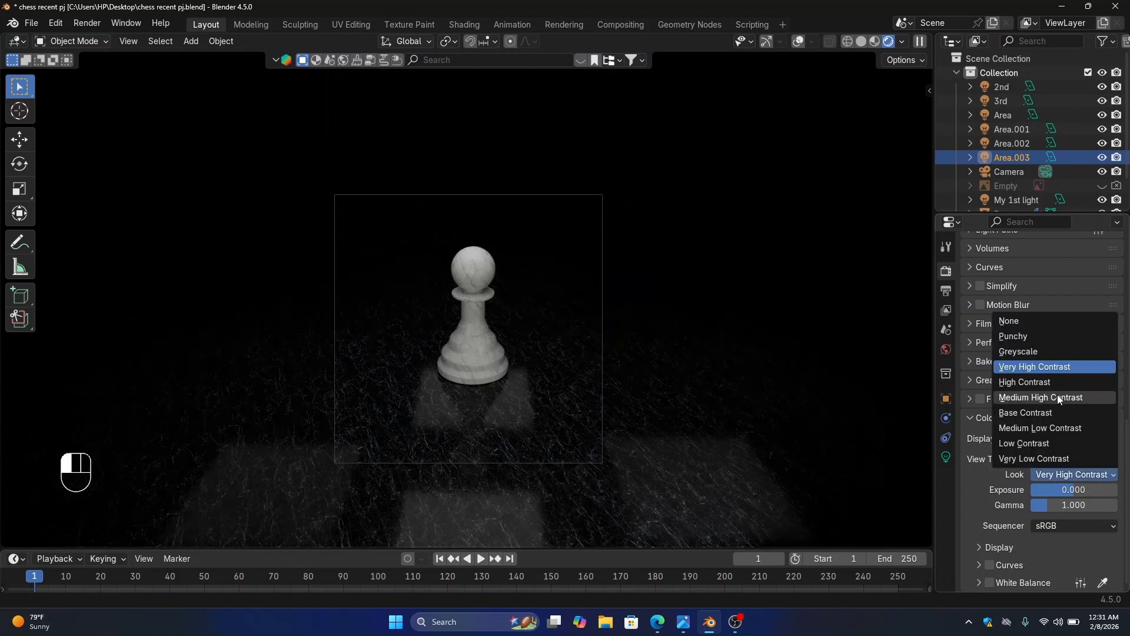
{"action": "left_click", "coordinate": [1058, 427]}
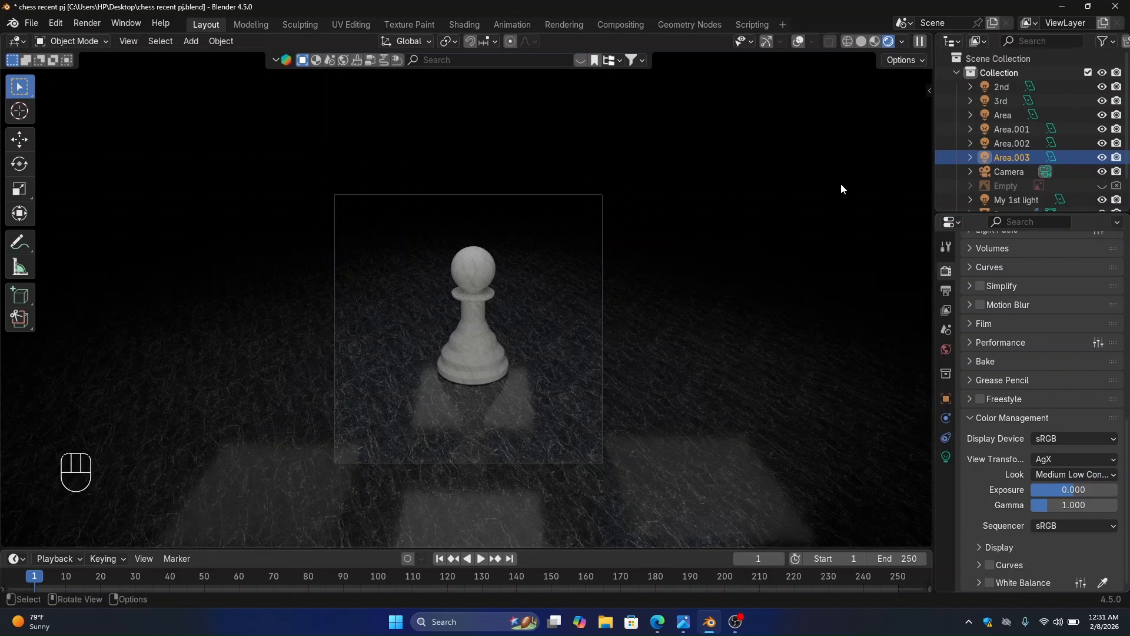
{"action": "left_click", "coordinate": [1058, 475]}
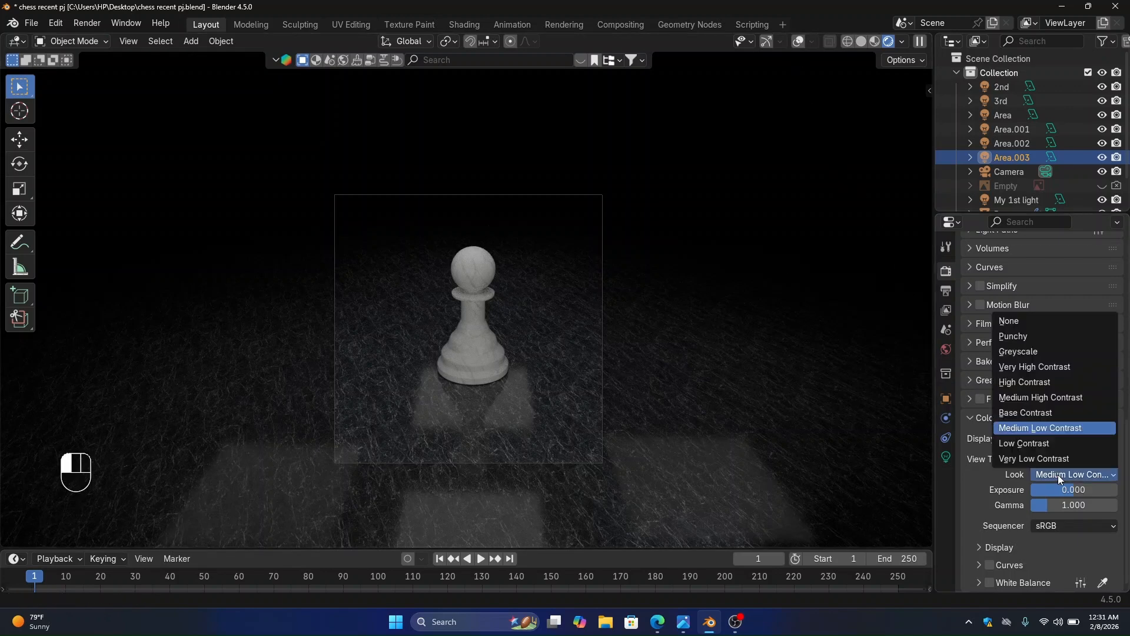
{"action": "left_click", "coordinate": [1043, 396]}
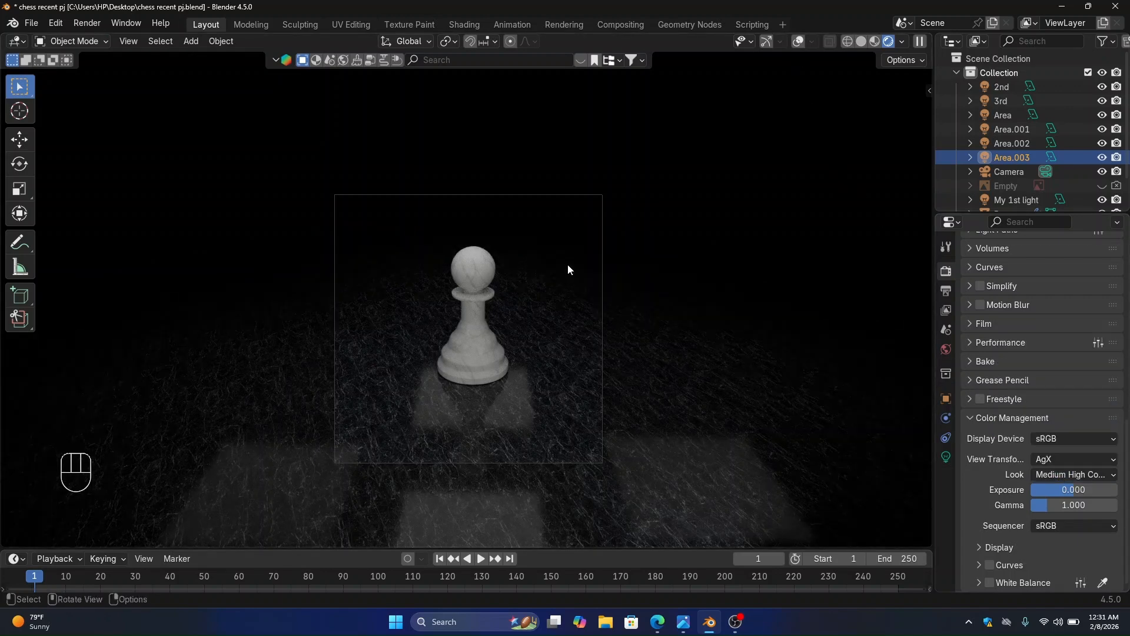
{"action": "left_click", "coordinate": [1074, 474]}
{"action": "left_click", "coordinate": [1055, 427]}
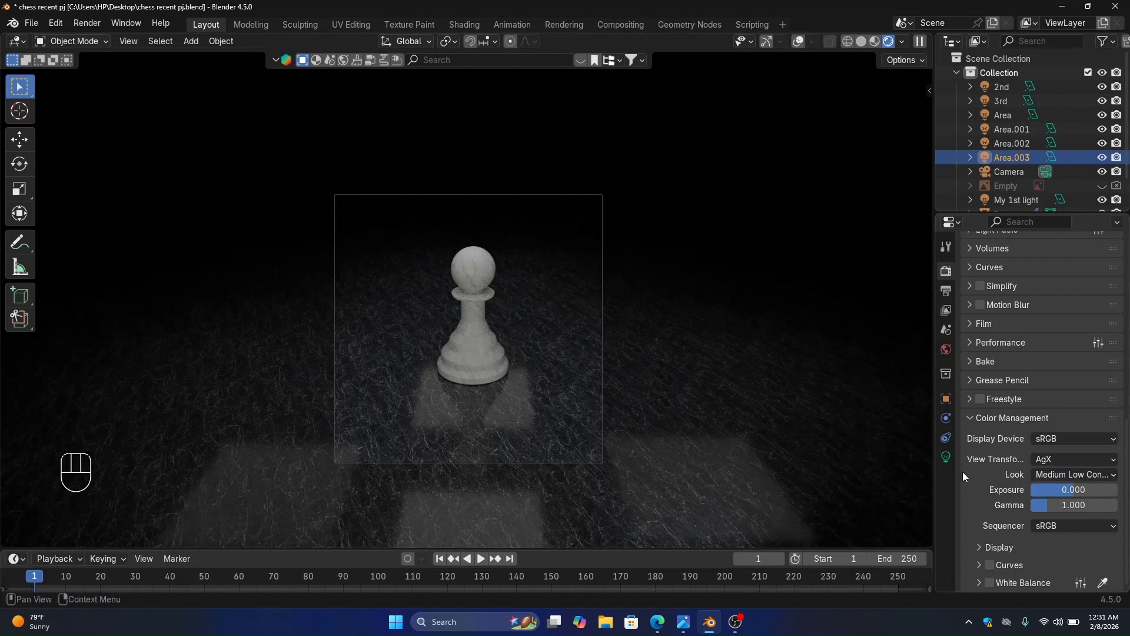
Enable Render Region in the scene's output format settings.
{"action": "scroll", "coordinate": [973, 353], "scroll_direction": "up", "scroll_amount": 15}
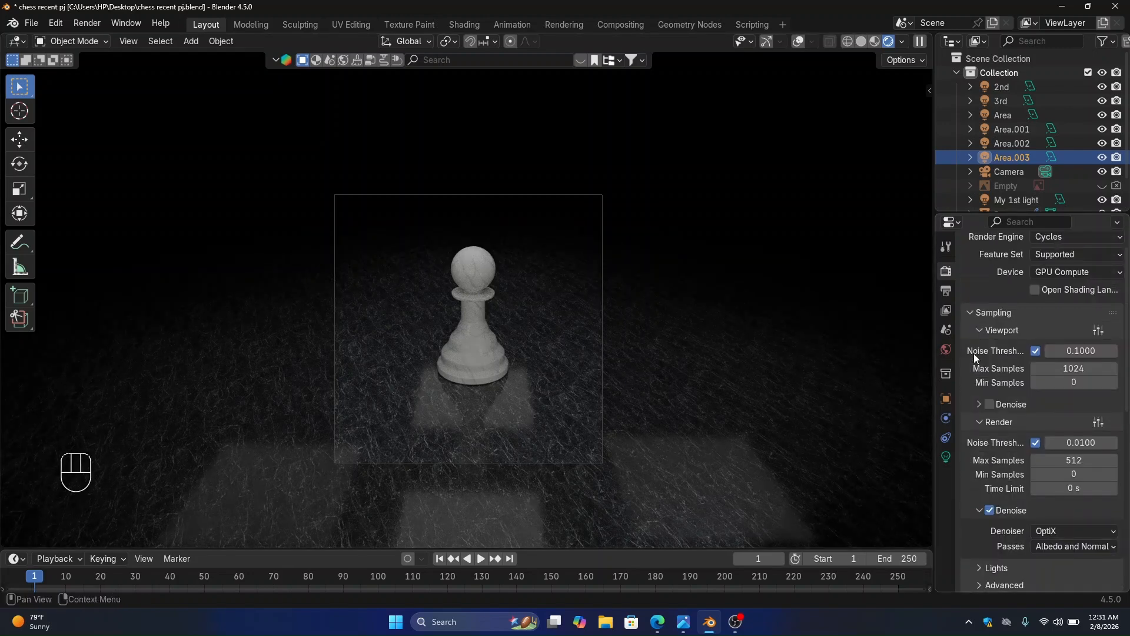
{"action": "left_click", "coordinate": [943, 297]}
{"action": "left_click", "coordinate": [1037, 365]}
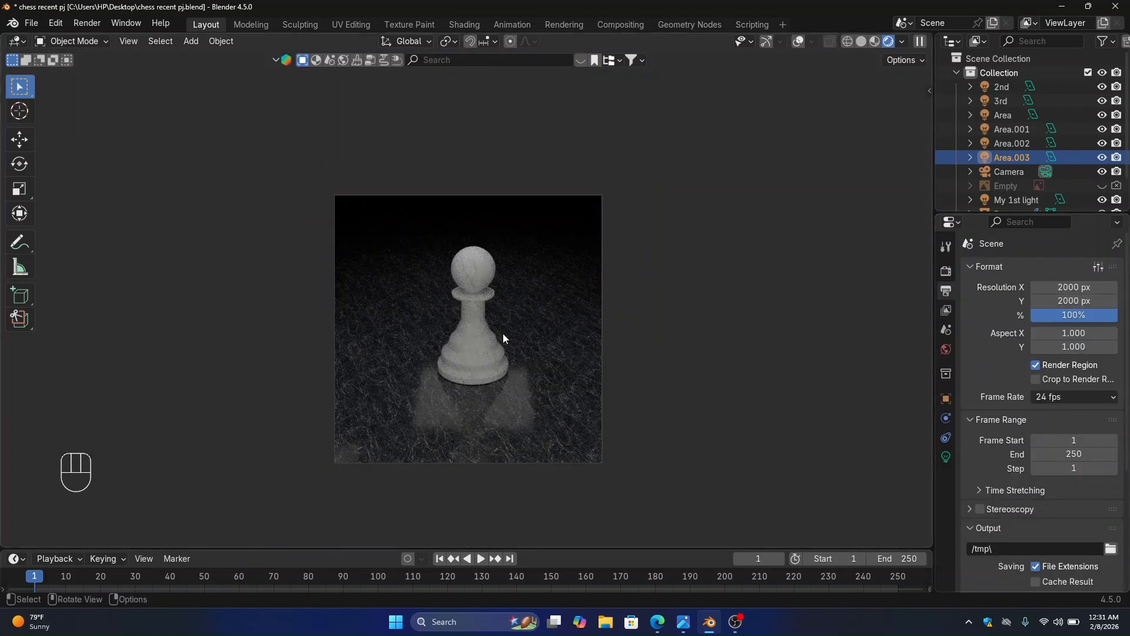
Choose PNG as the file format for the render output.
{"action": "scroll", "coordinate": [1005, 402], "scroll_direction": "down", "scroll_amount": 2}
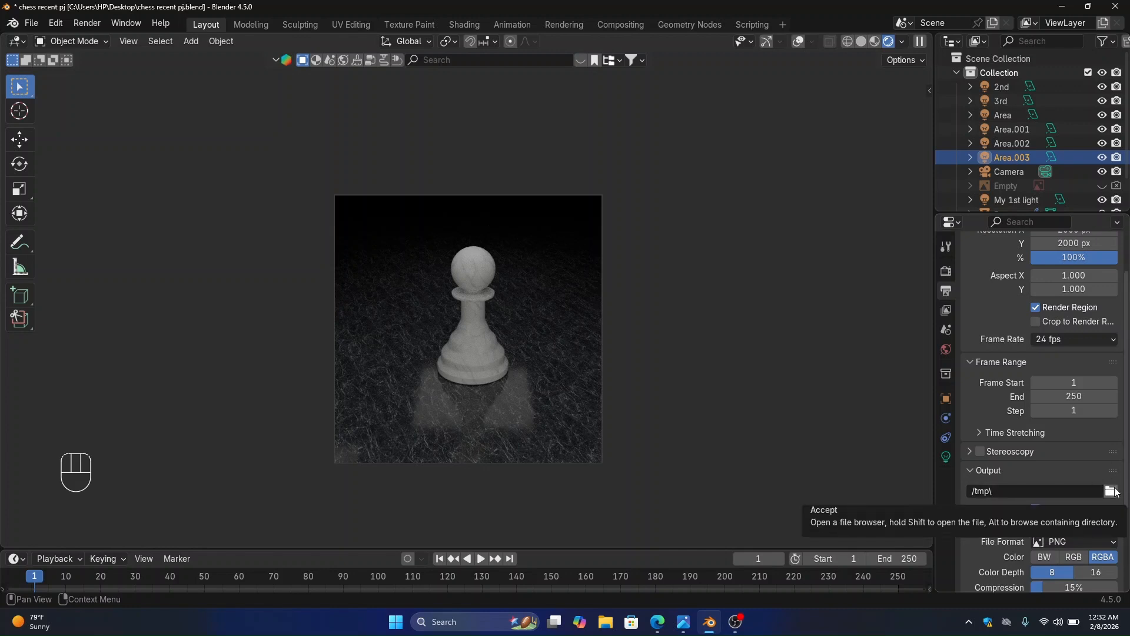
{"action": "scroll", "coordinate": [1061, 468], "scroll_direction": "down", "scroll_amount": 4}
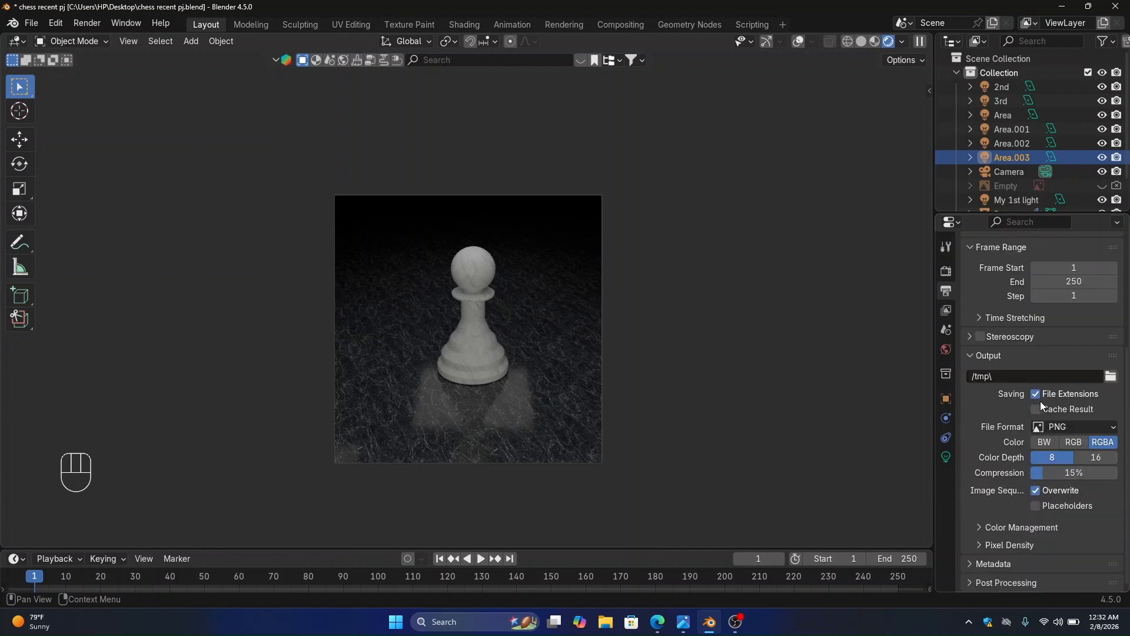
{"action": "left_click", "coordinate": [1051, 425]}
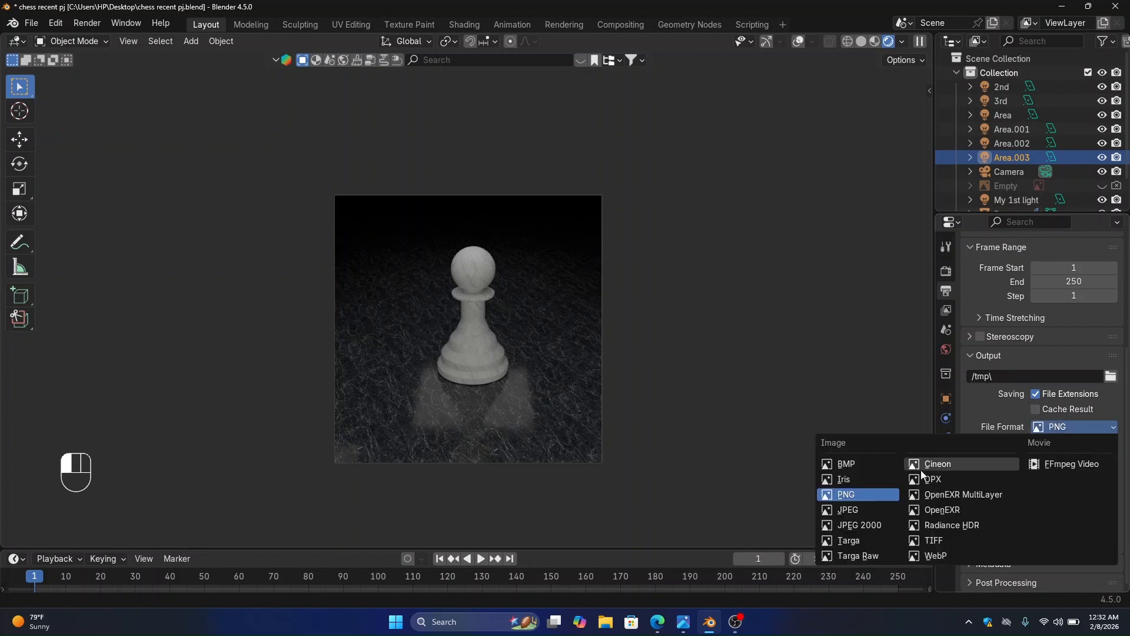
{"action": "left_click", "coordinate": [874, 493]}
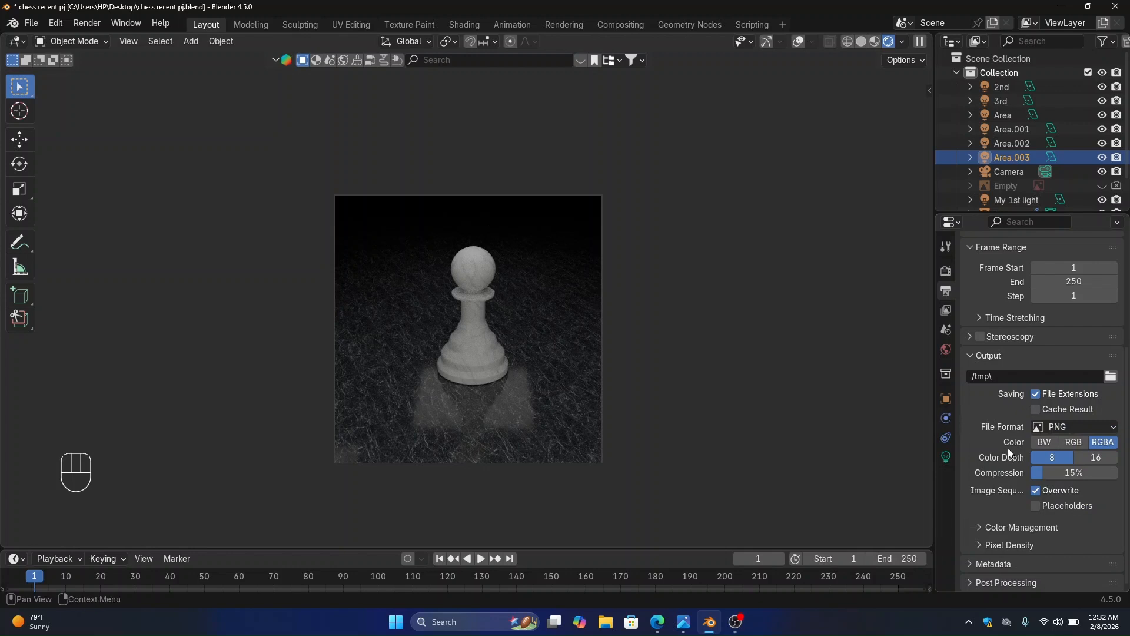
Review the view layer, scene and world background settings and the selected area light's properties, and return to the render settings.
{"action": "left_click", "coordinate": [946, 311]}
{"action": "scroll", "coordinate": [979, 324], "scroll_direction": "up", "scroll_amount": 5}
{"action": "left_click", "coordinate": [945, 331]}
{"action": "left_click", "coordinate": [946, 350]}
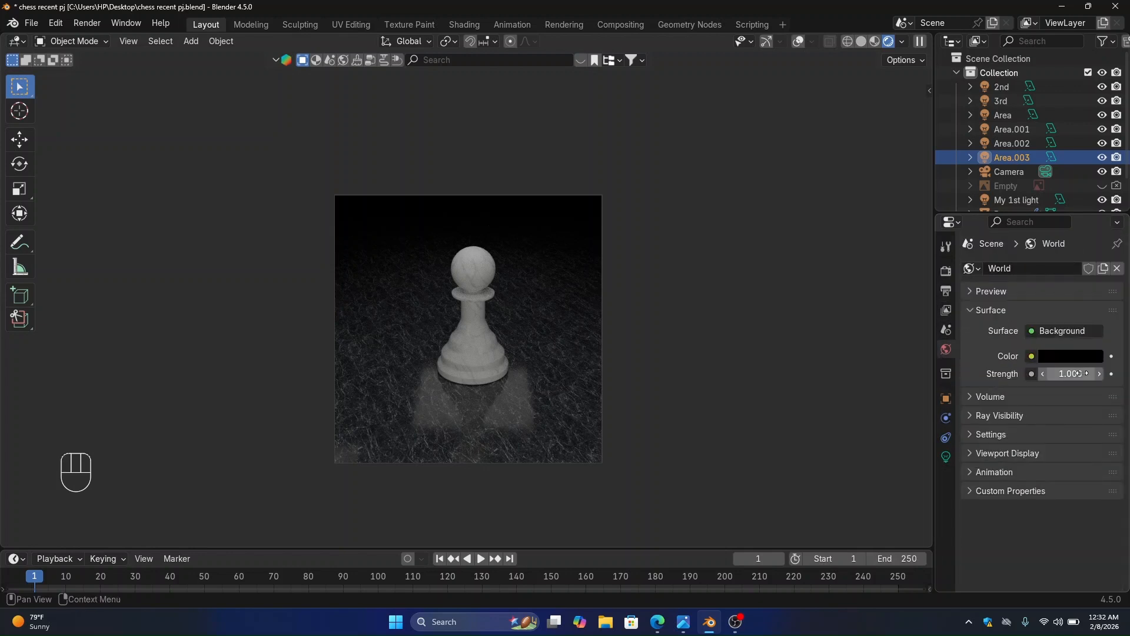
{"action": "left_click", "coordinate": [1060, 357]}
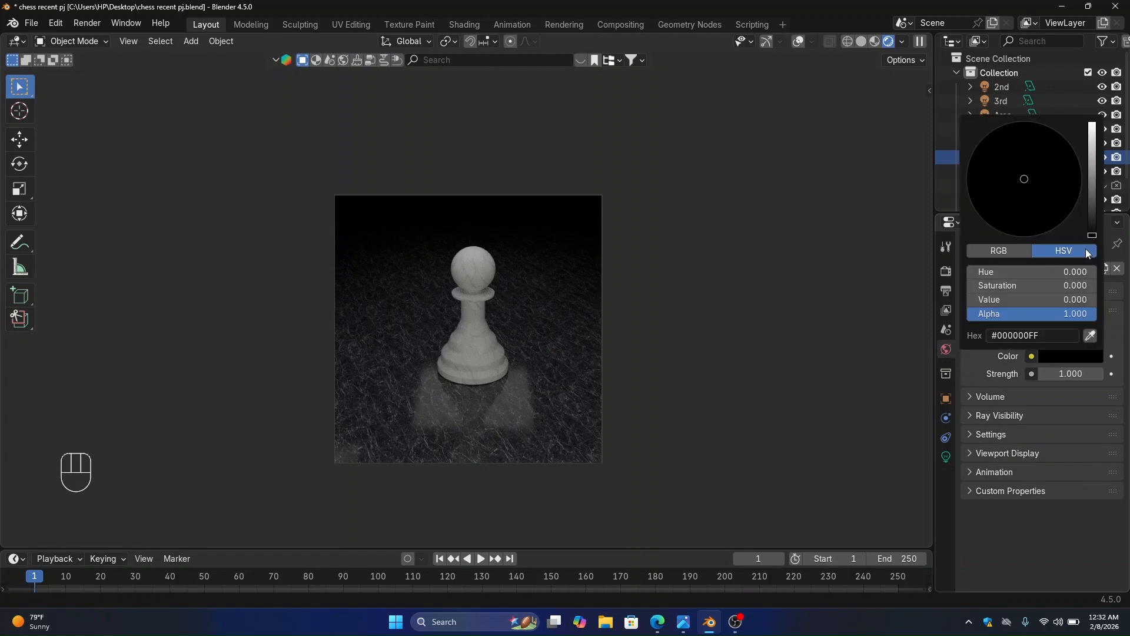
{"action": "left_click", "coordinate": [946, 374]}
{"action": "left_click", "coordinate": [946, 418]}
{"action": "left_click", "coordinate": [946, 438]}
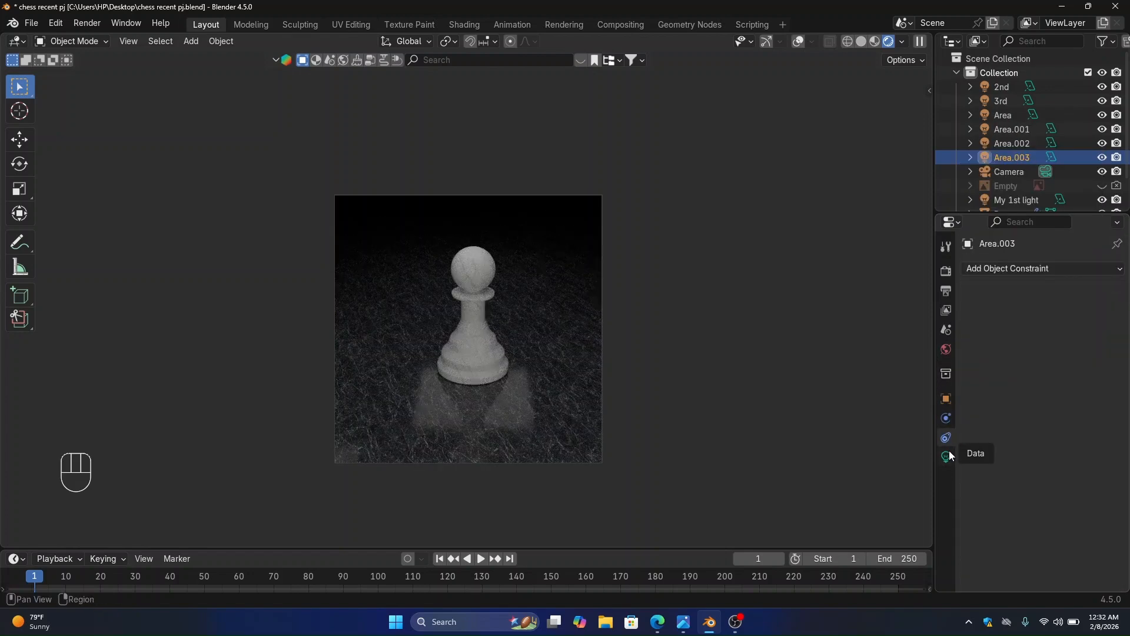
{"action": "left_click", "coordinate": [947, 456]}
{"action": "scroll", "coordinate": [1015, 410], "scroll_direction": "down", "scroll_amount": 1}
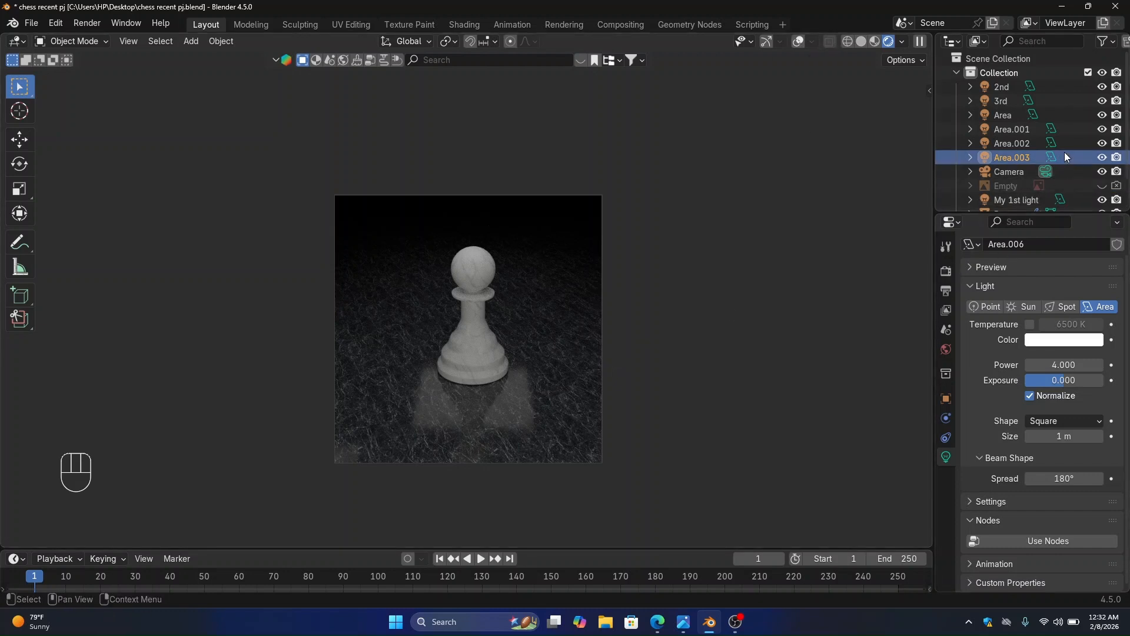
{"action": "scroll", "coordinate": [1064, 152], "scroll_direction": "down", "scroll_amount": 2}
{"action": "left_click", "coordinate": [946, 270]}
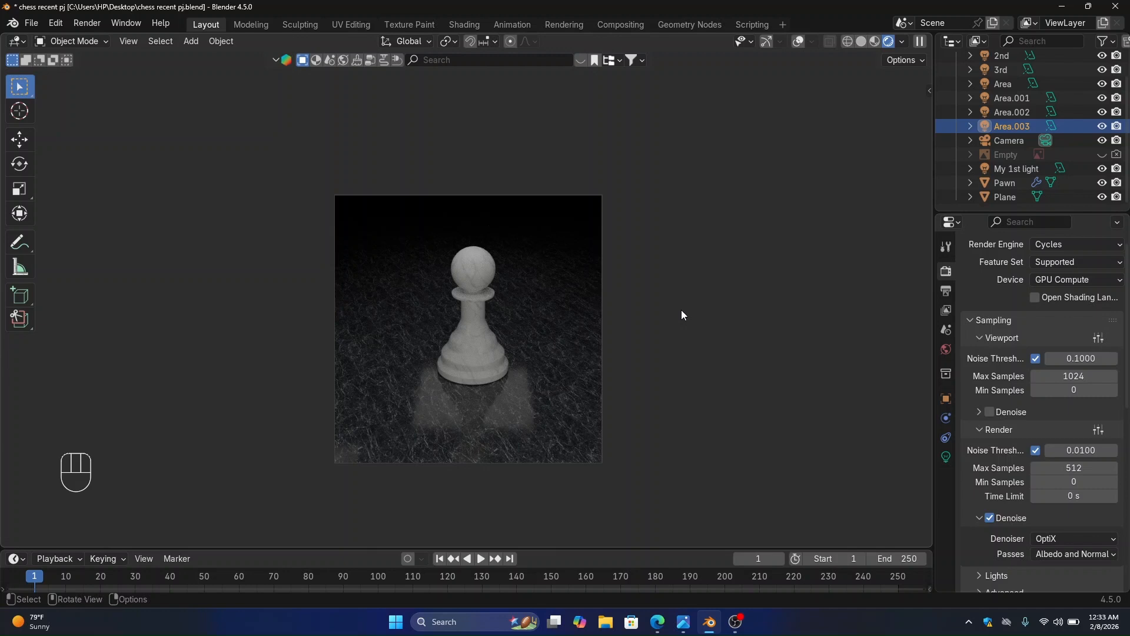
Render the scene as a still image and inspect the marble pawn in the result.
{"action": "left_click", "coordinate": [87, 22]}
{"action": "left_click", "coordinate": [117, 41]}
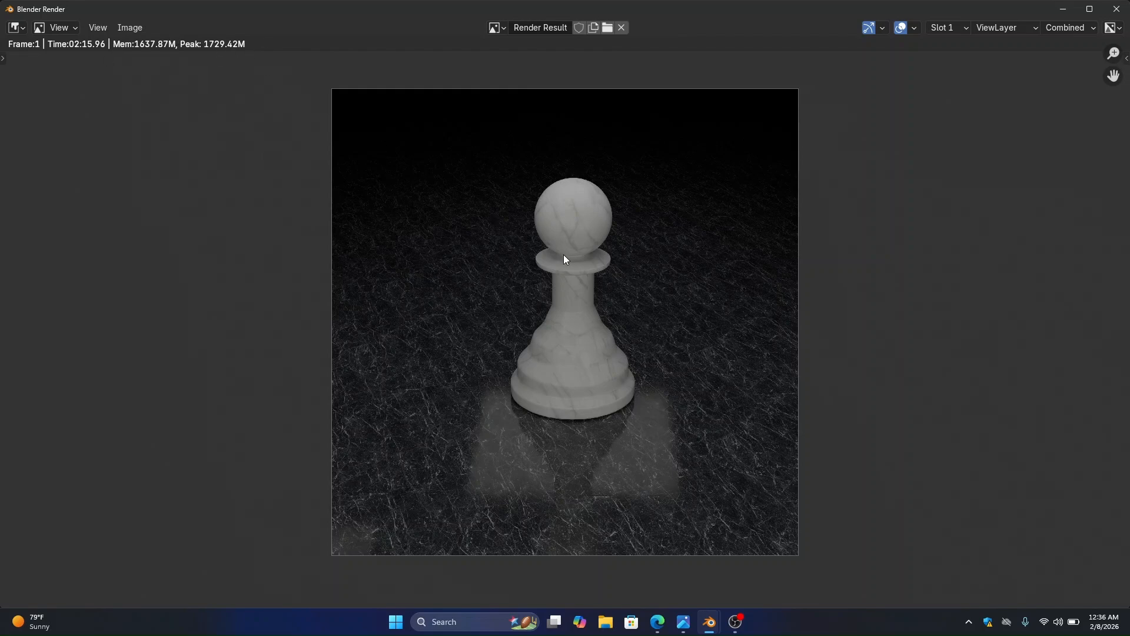
{"action": "scroll", "coordinate": [614, 247], "scroll_direction": "up", "scroll_amount": 2}
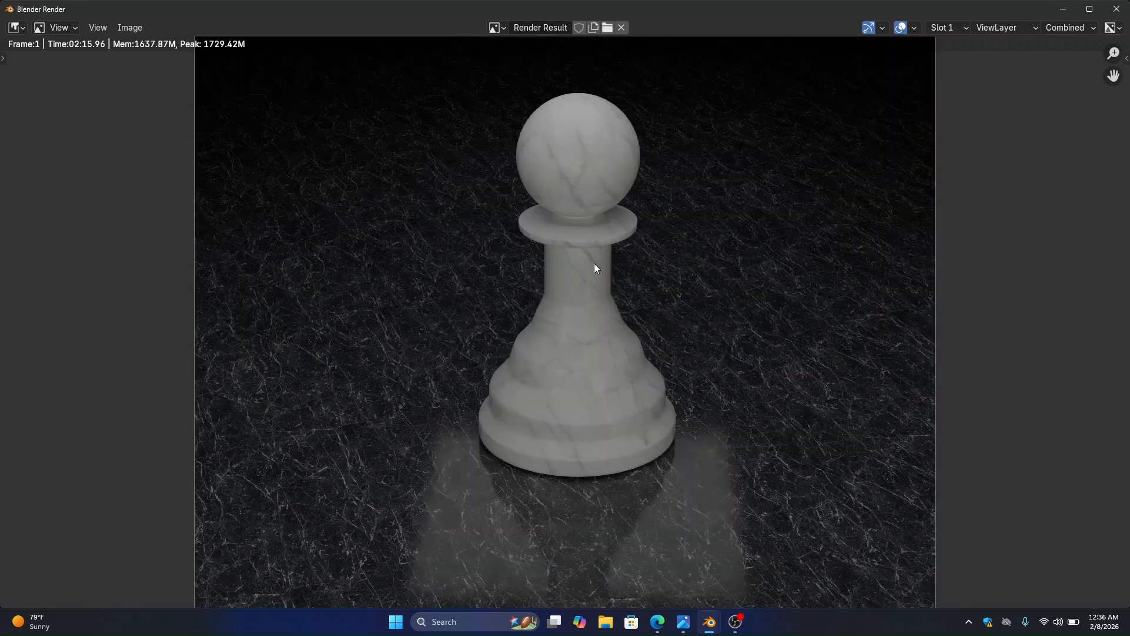
{"action": "scroll", "coordinate": [591, 221], "scroll_direction": "down", "scroll_amount": 2}
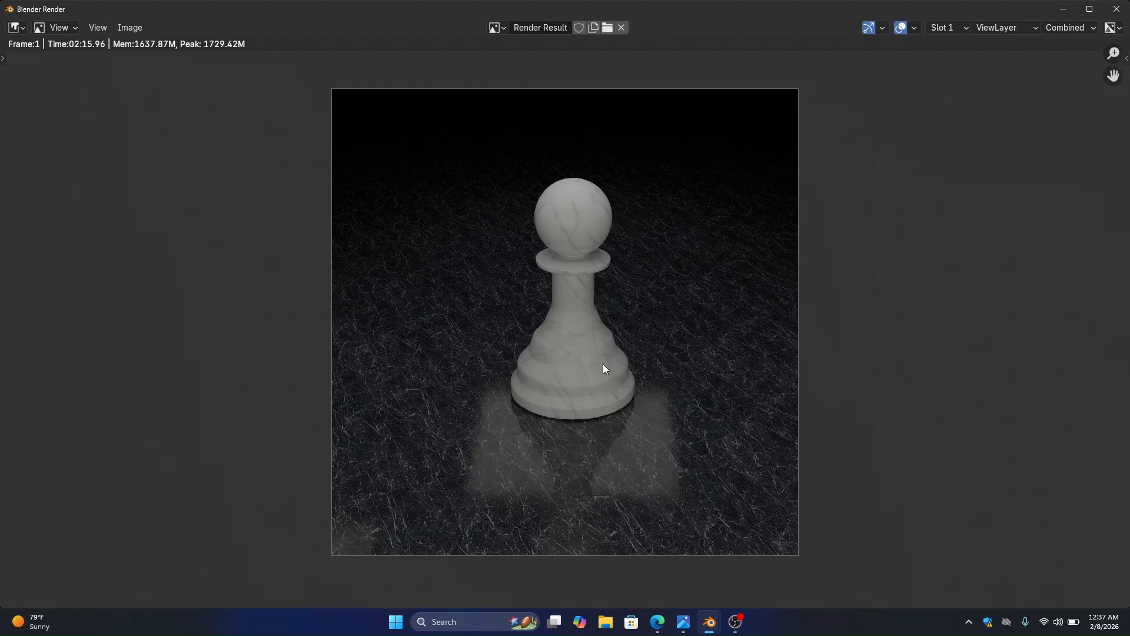
Open the image commands for the render result to start saving it.
{"action": "left_click", "coordinate": [131, 27]}
{"action": "left_click", "coordinate": [136, 27]}
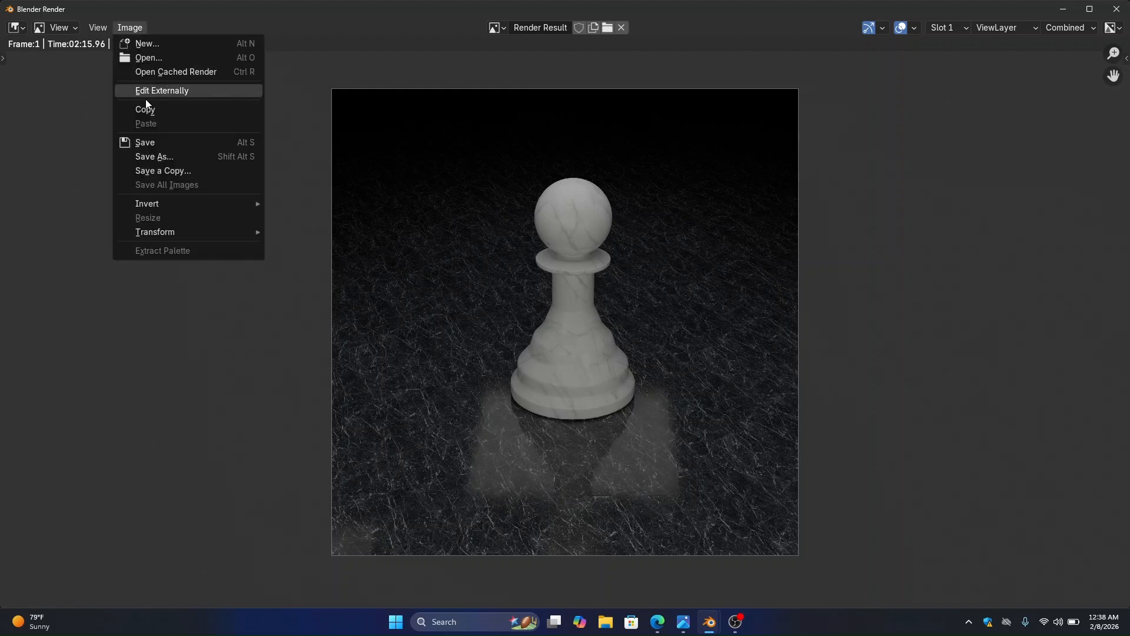